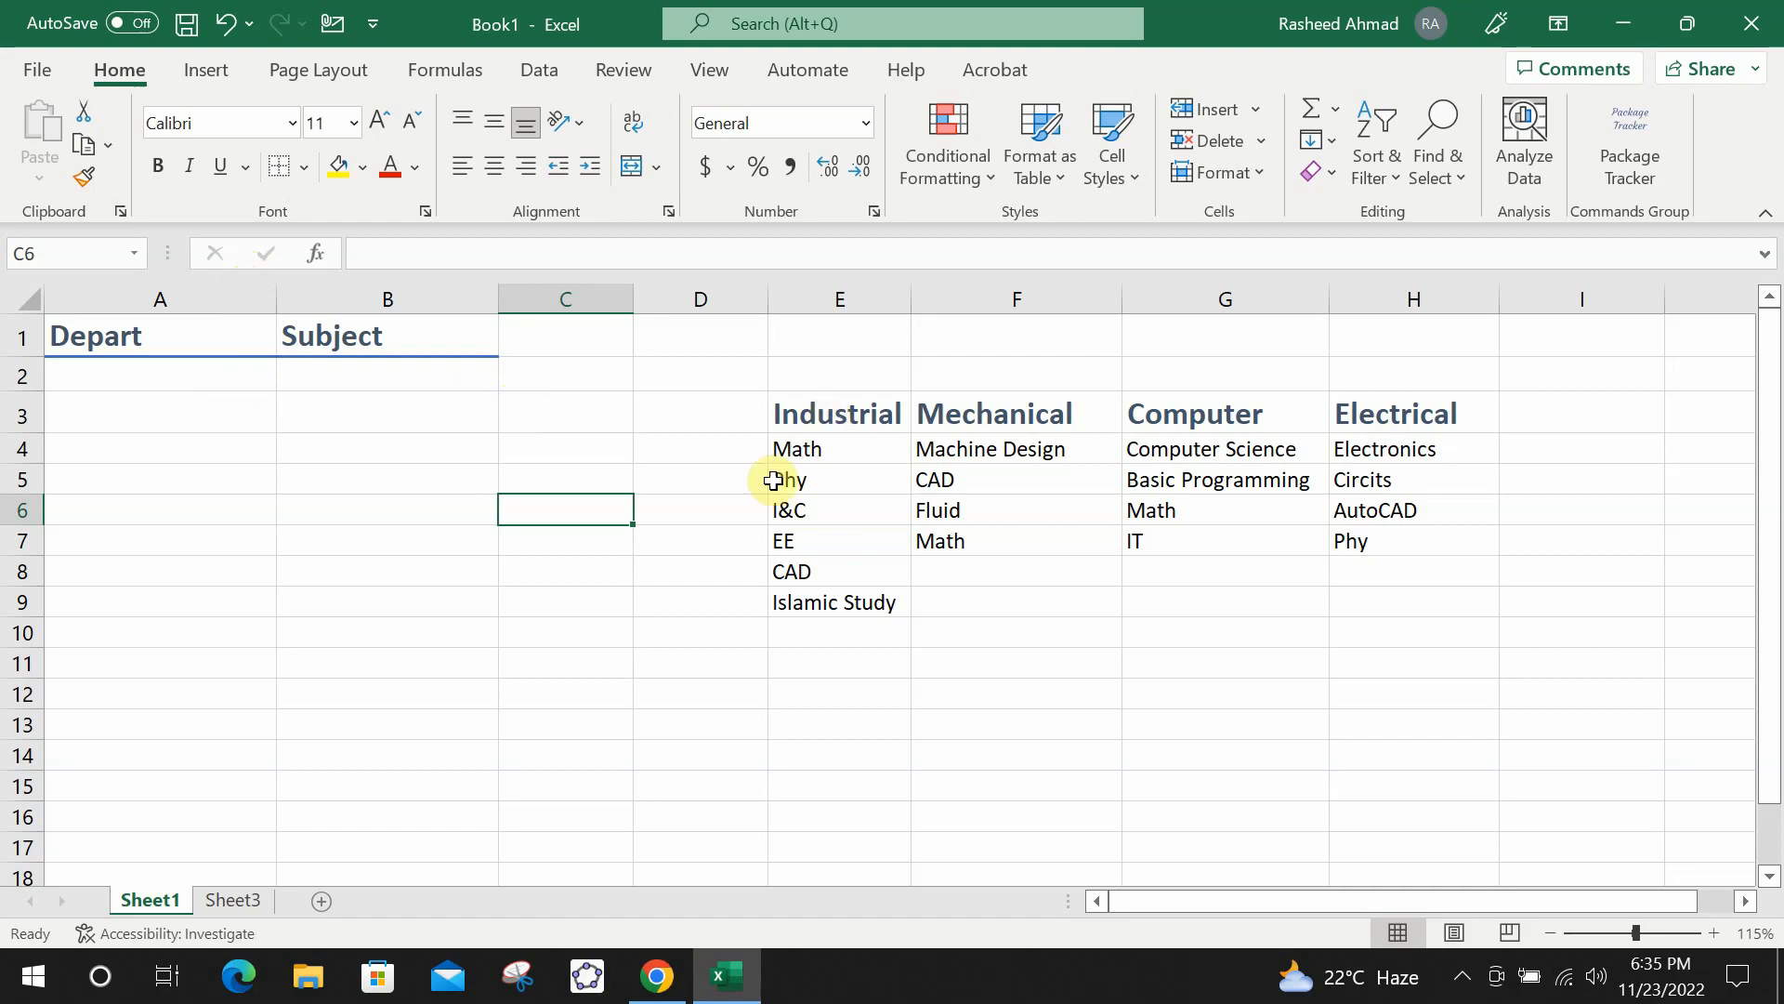
pyautogui.click(723, 536)
pyautogui.moveTo(818, 420); pyautogui.dragTo(1380, 423)
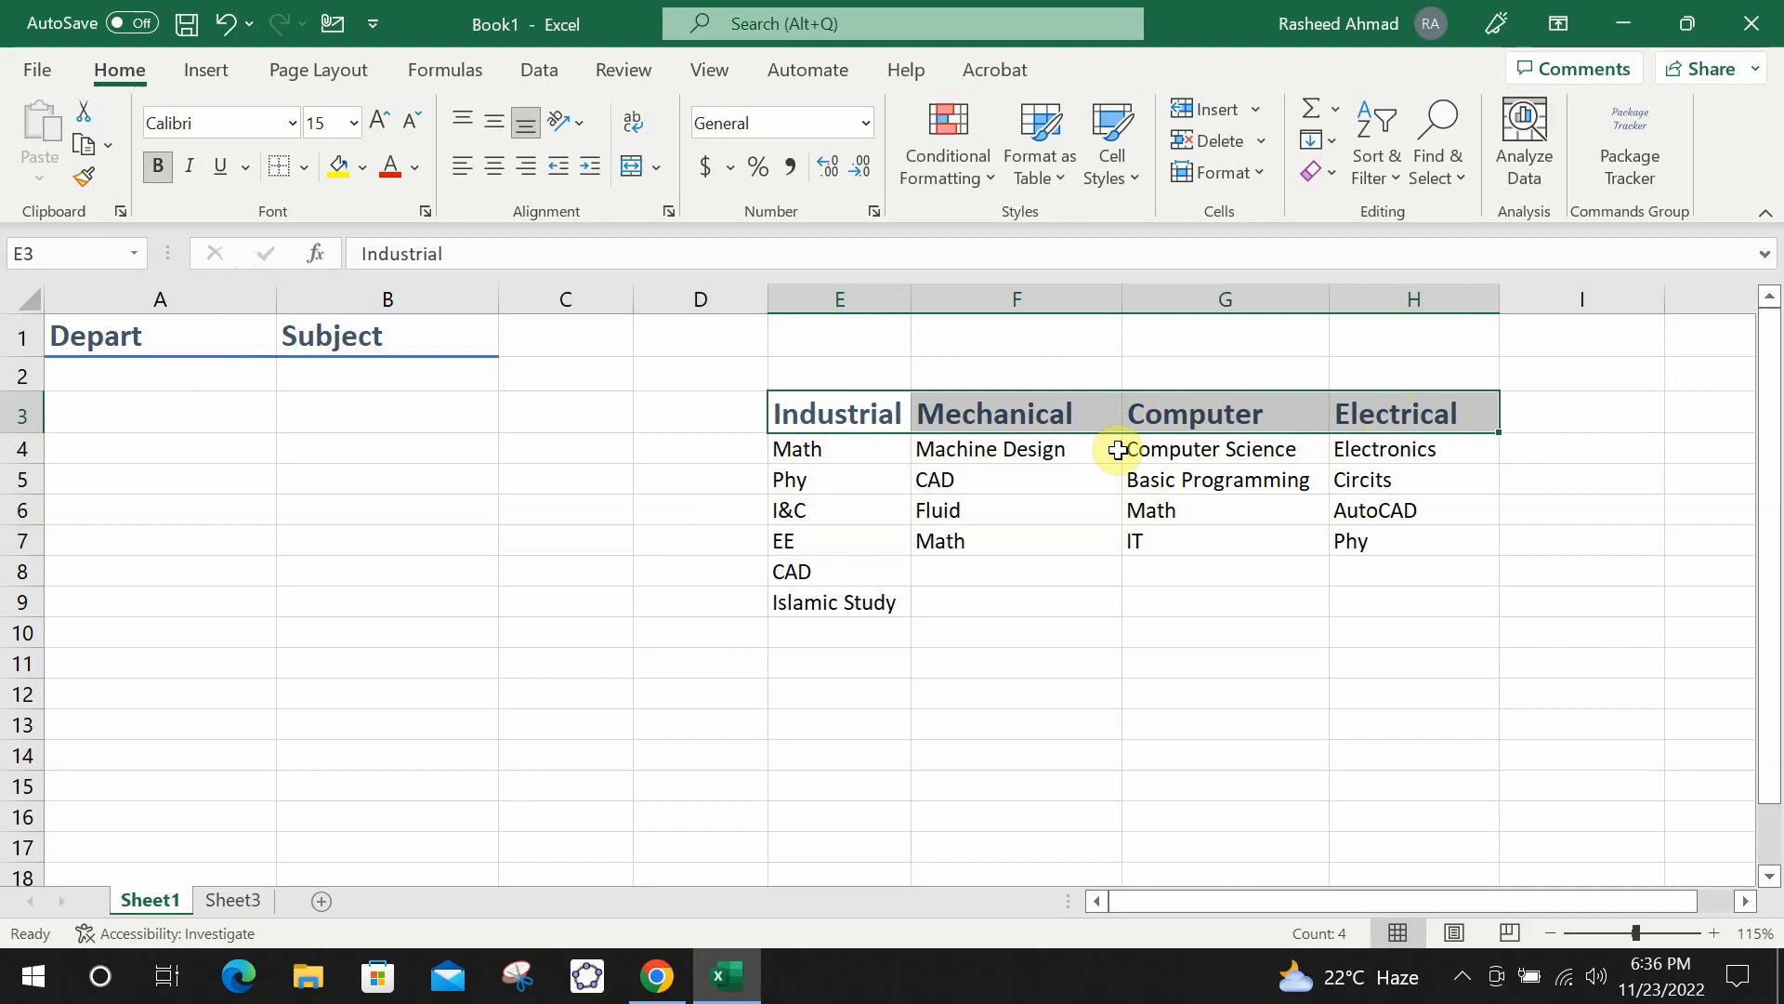
pyautogui.click(967, 502)
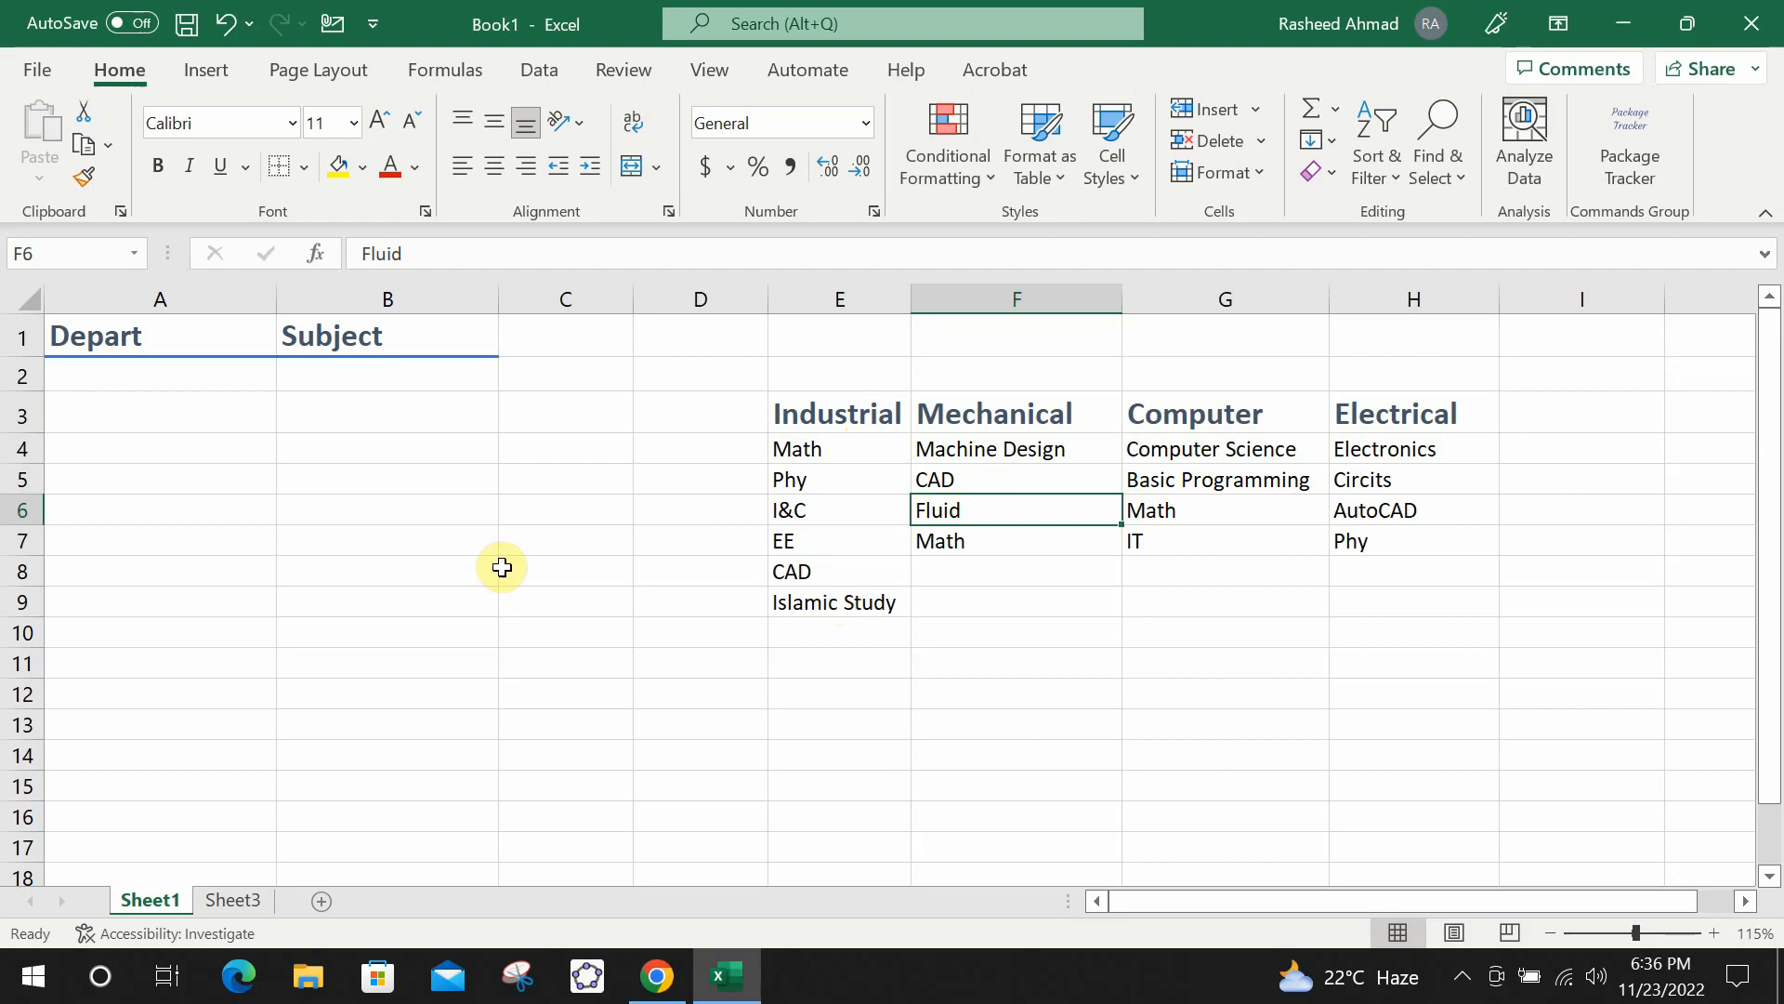
# Add a list data validation to cell A2 with source =$E$3:$H$3, and choose Mechanical from its dropdown.
pyautogui.click(235, 380)
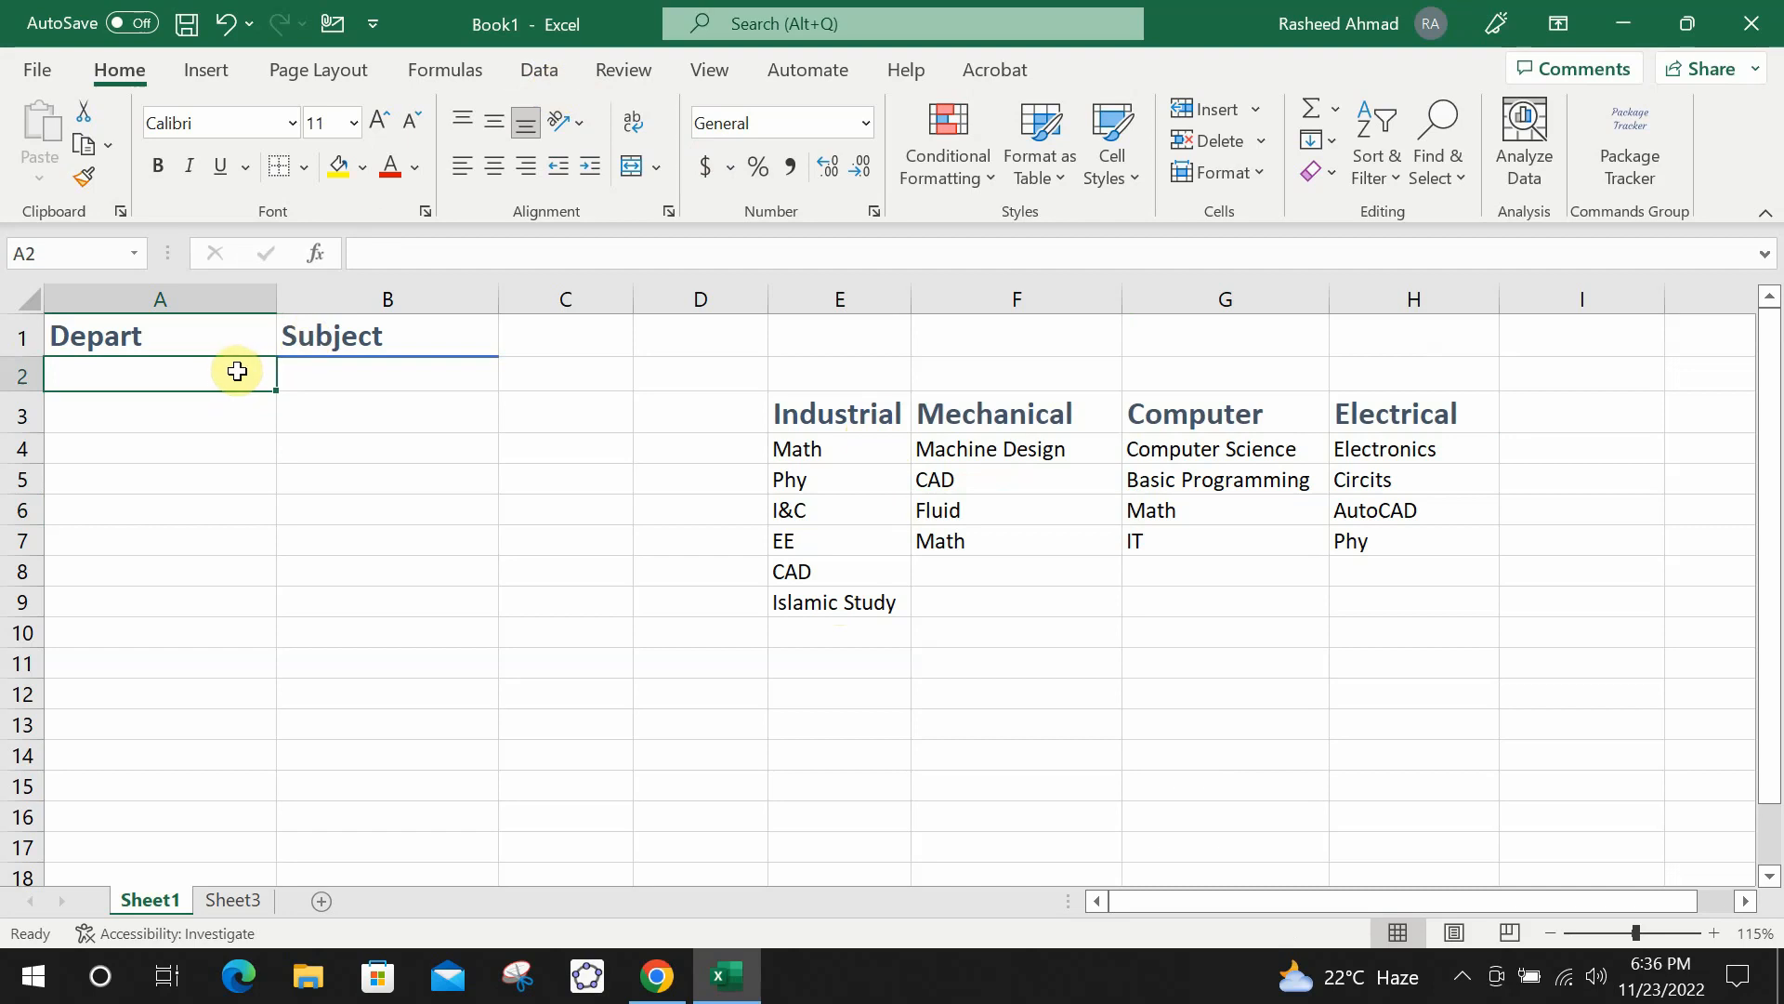
pyautogui.click(525, 80)
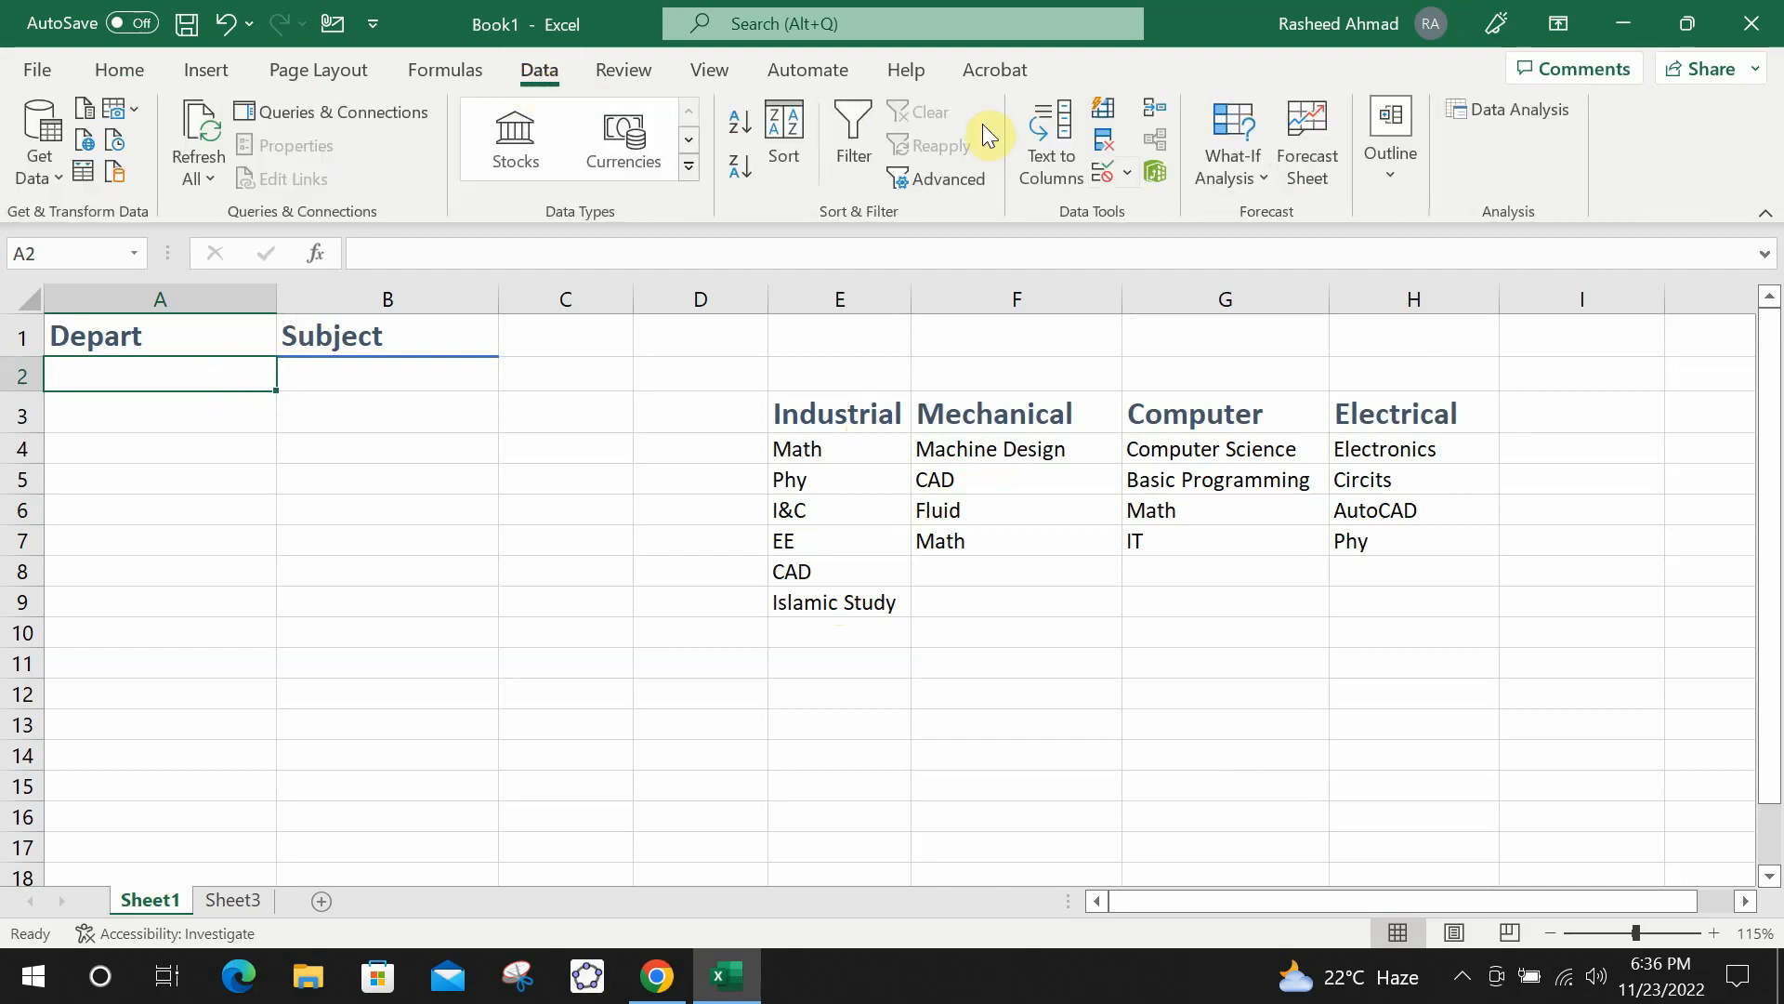
pyautogui.click(1127, 172)
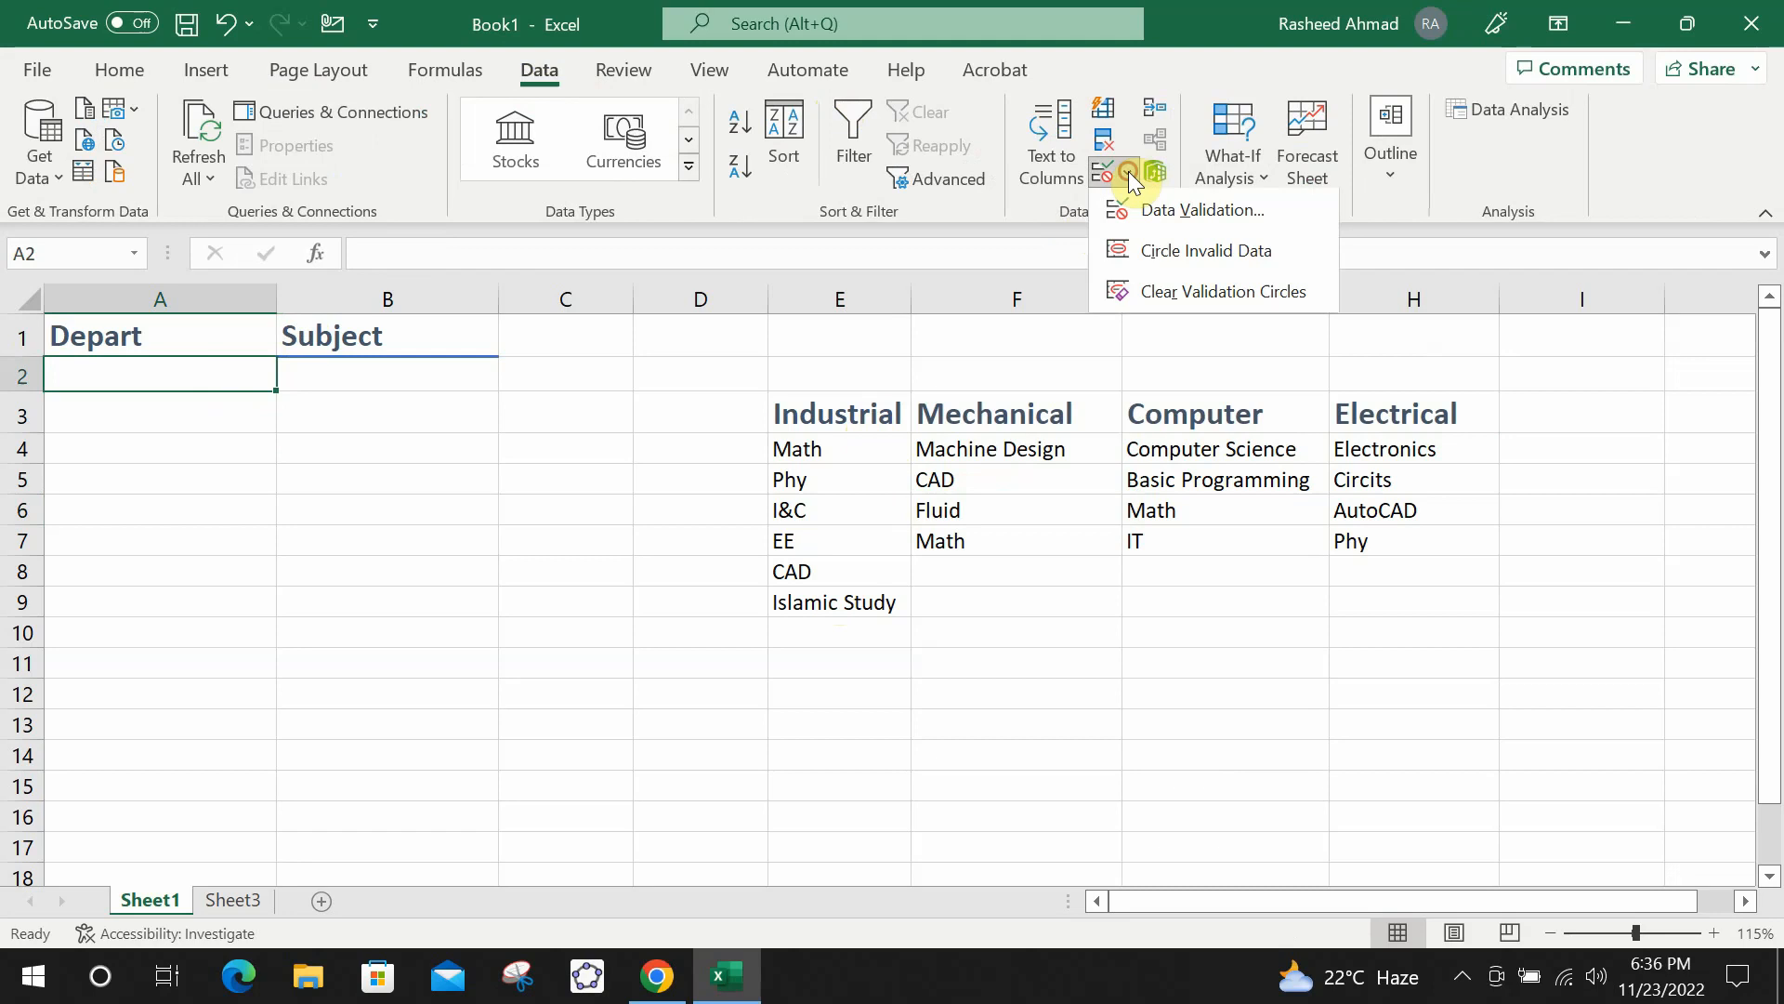
pyautogui.click(1149, 208)
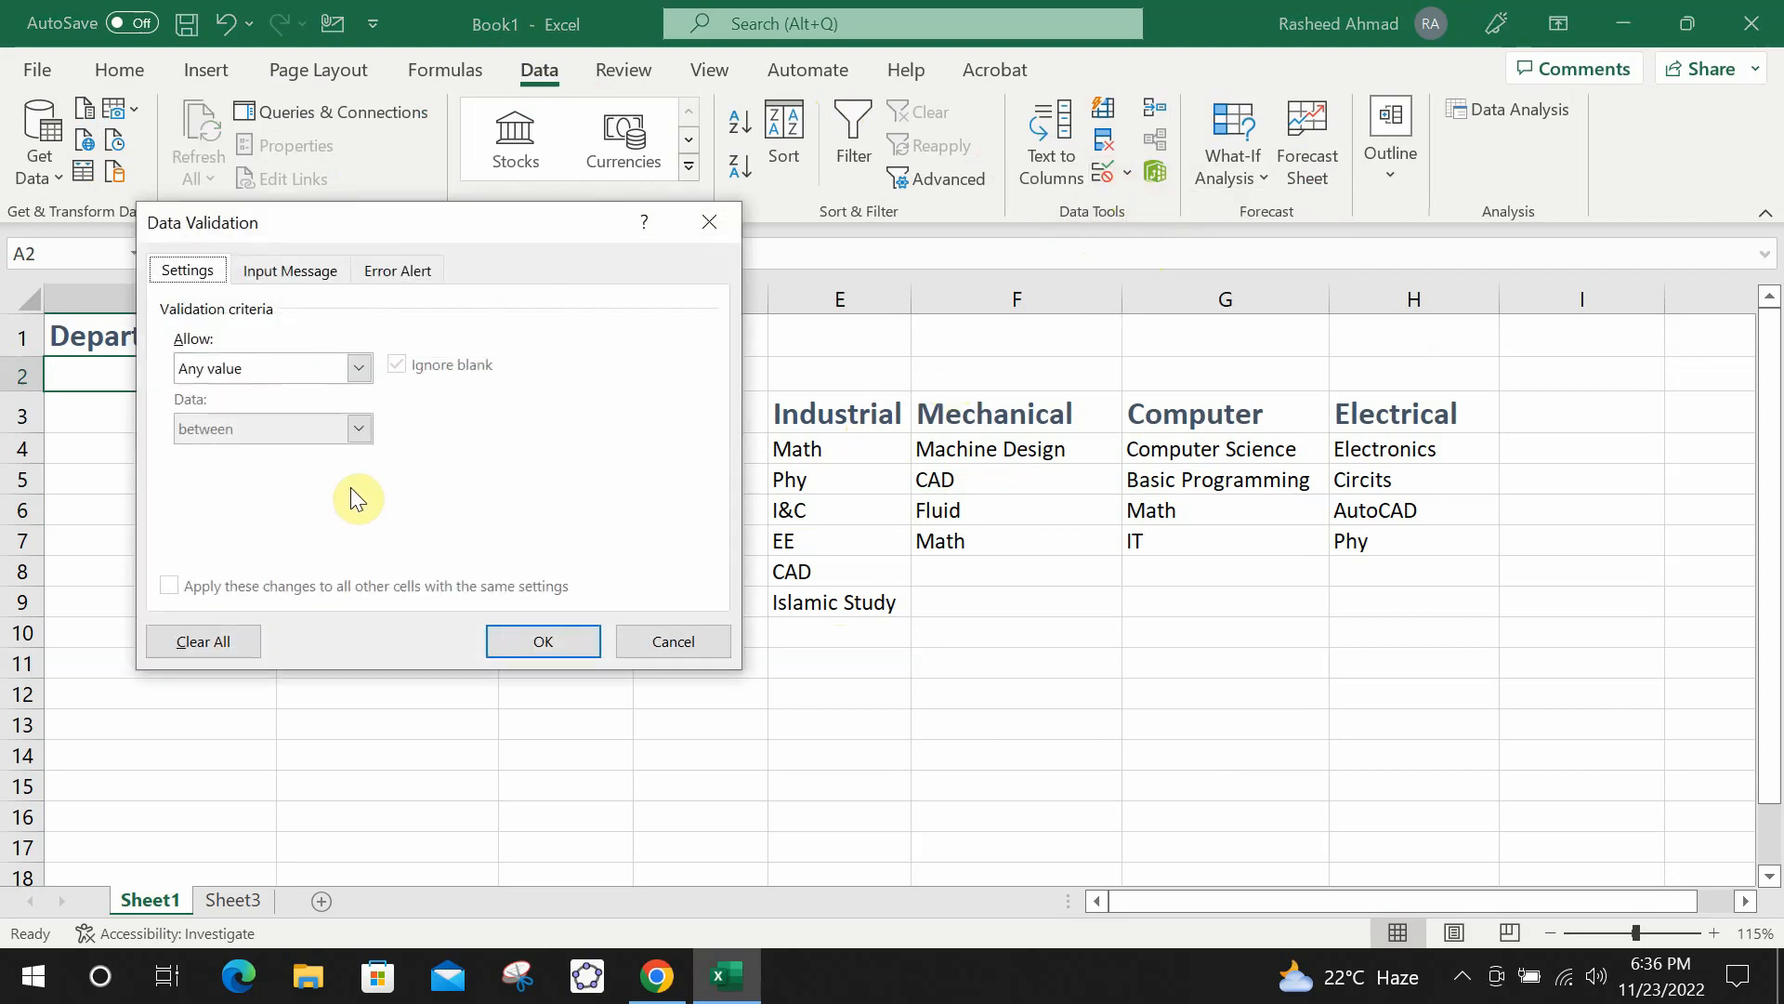
pyautogui.click(359, 368)
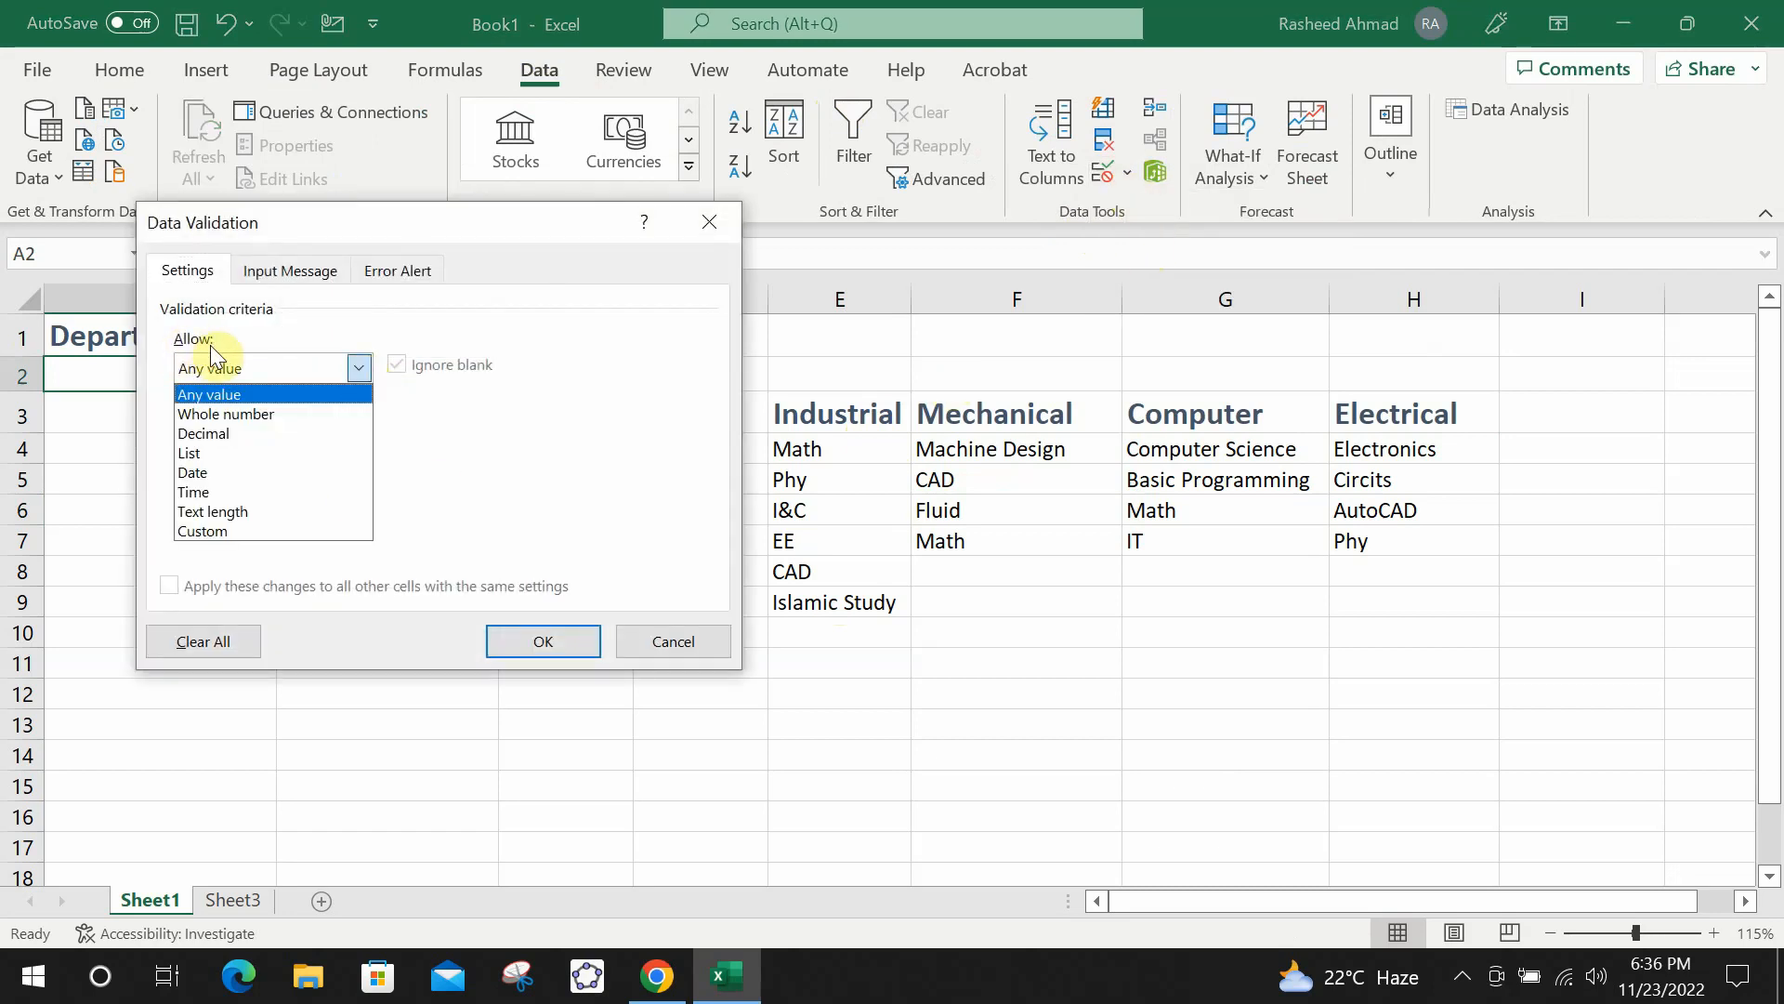
pyautogui.click(231, 454)
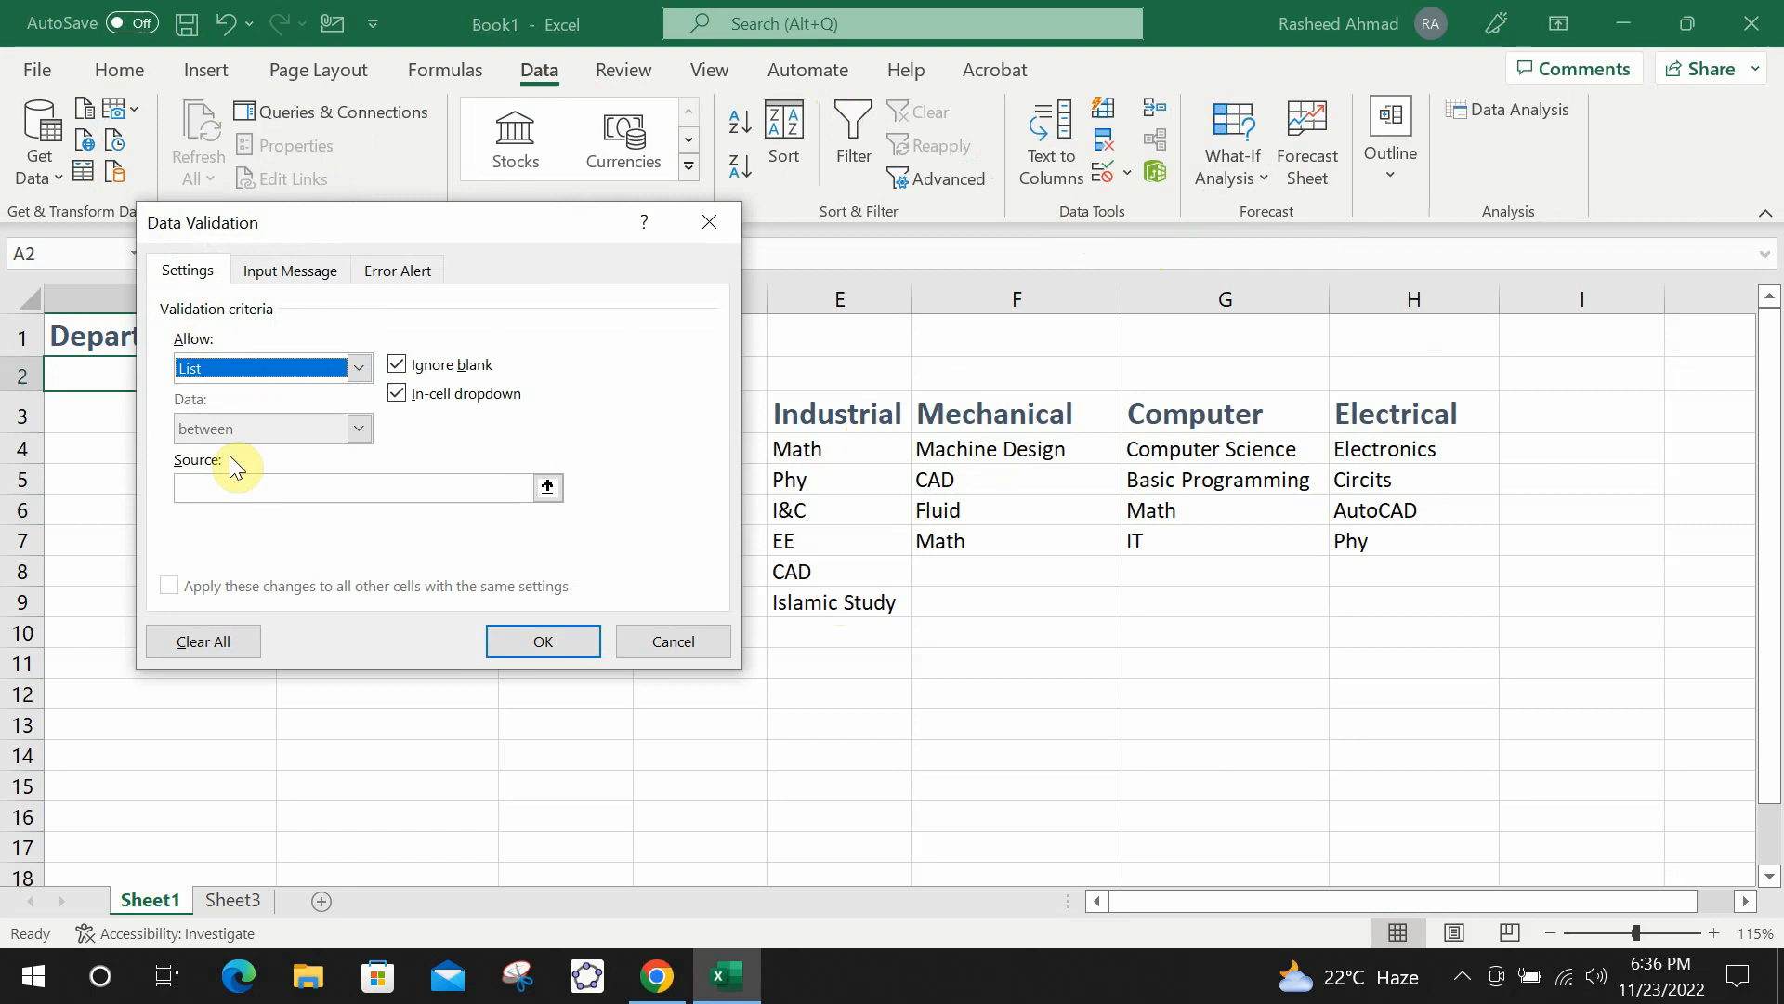
pyautogui.click(423, 489)
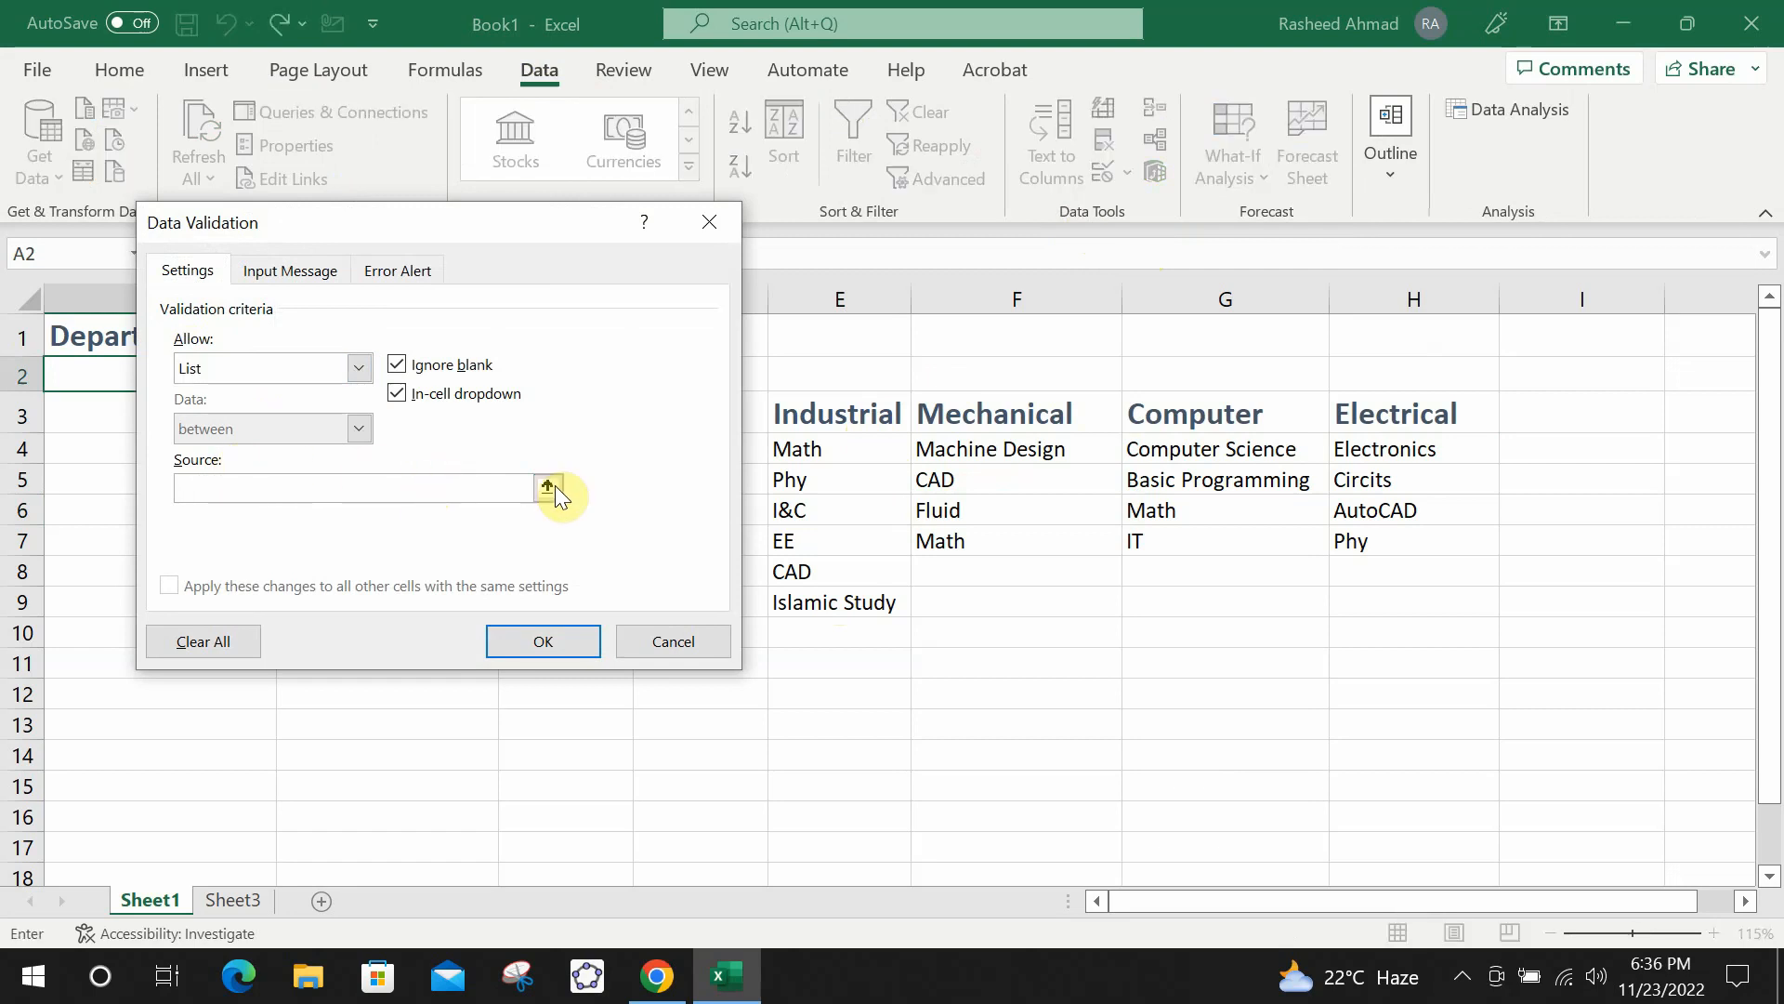
pyautogui.moveTo(796, 417); pyautogui.dragTo(1382, 414)
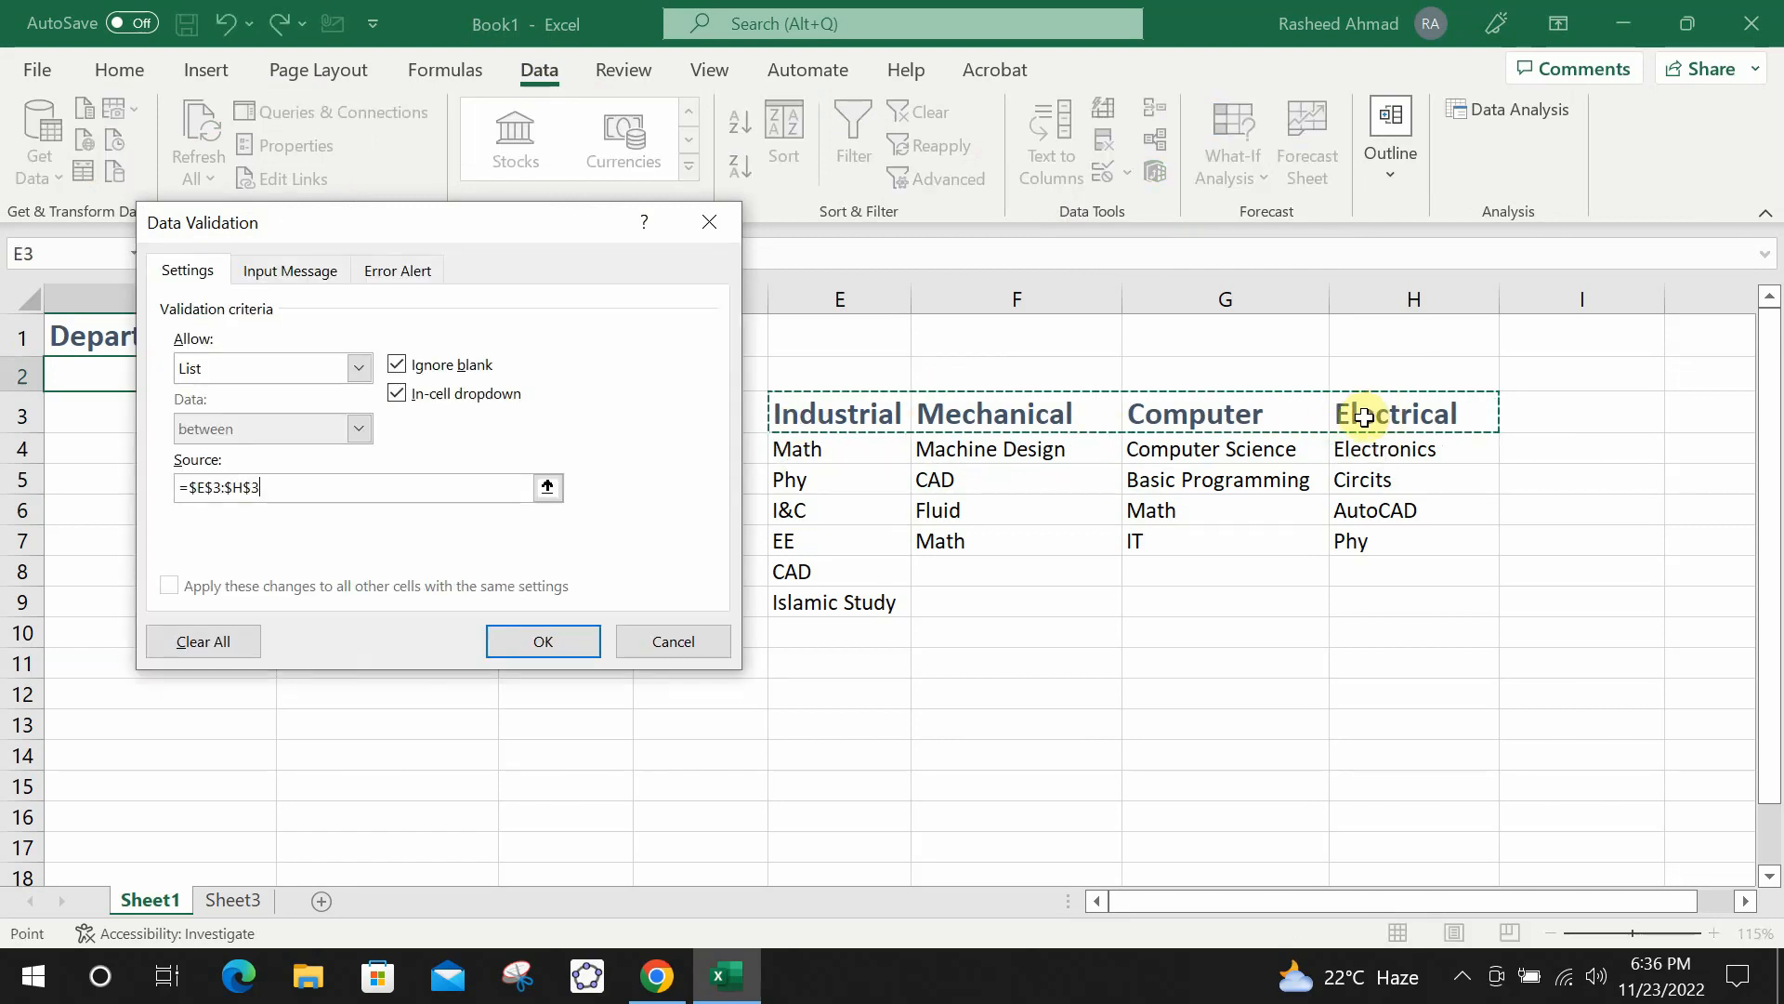
pyautogui.click(545, 643)
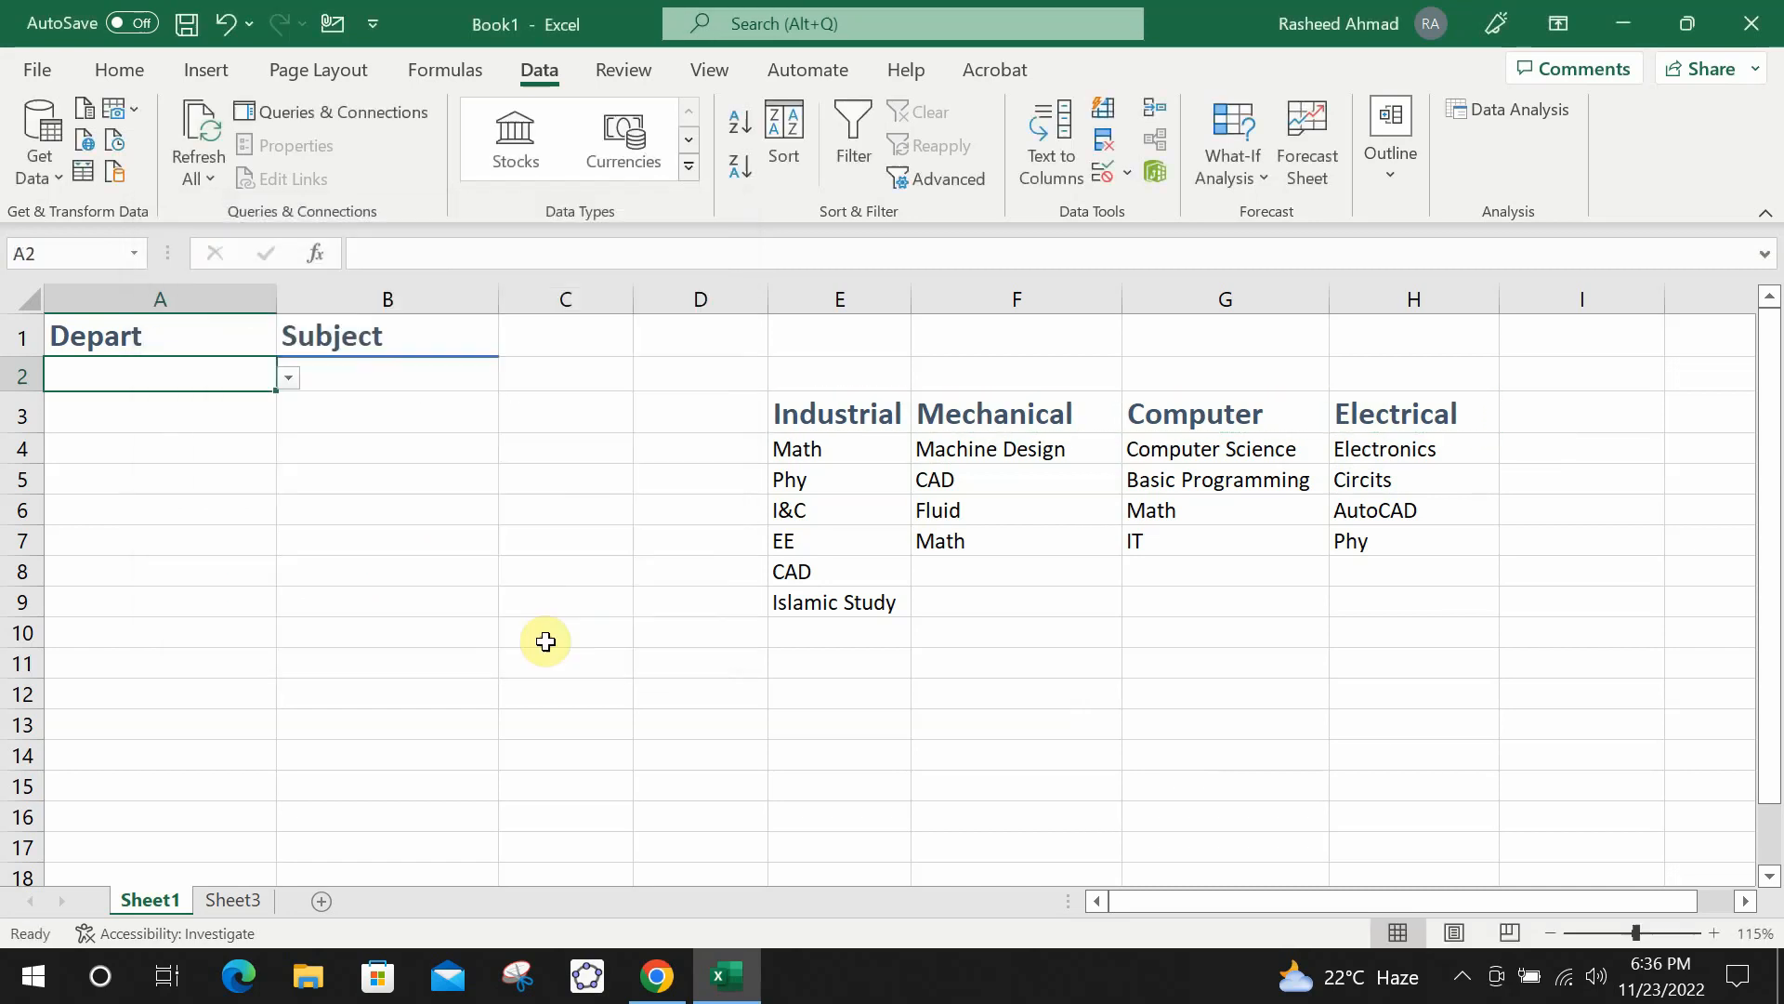
pyautogui.click(288, 376)
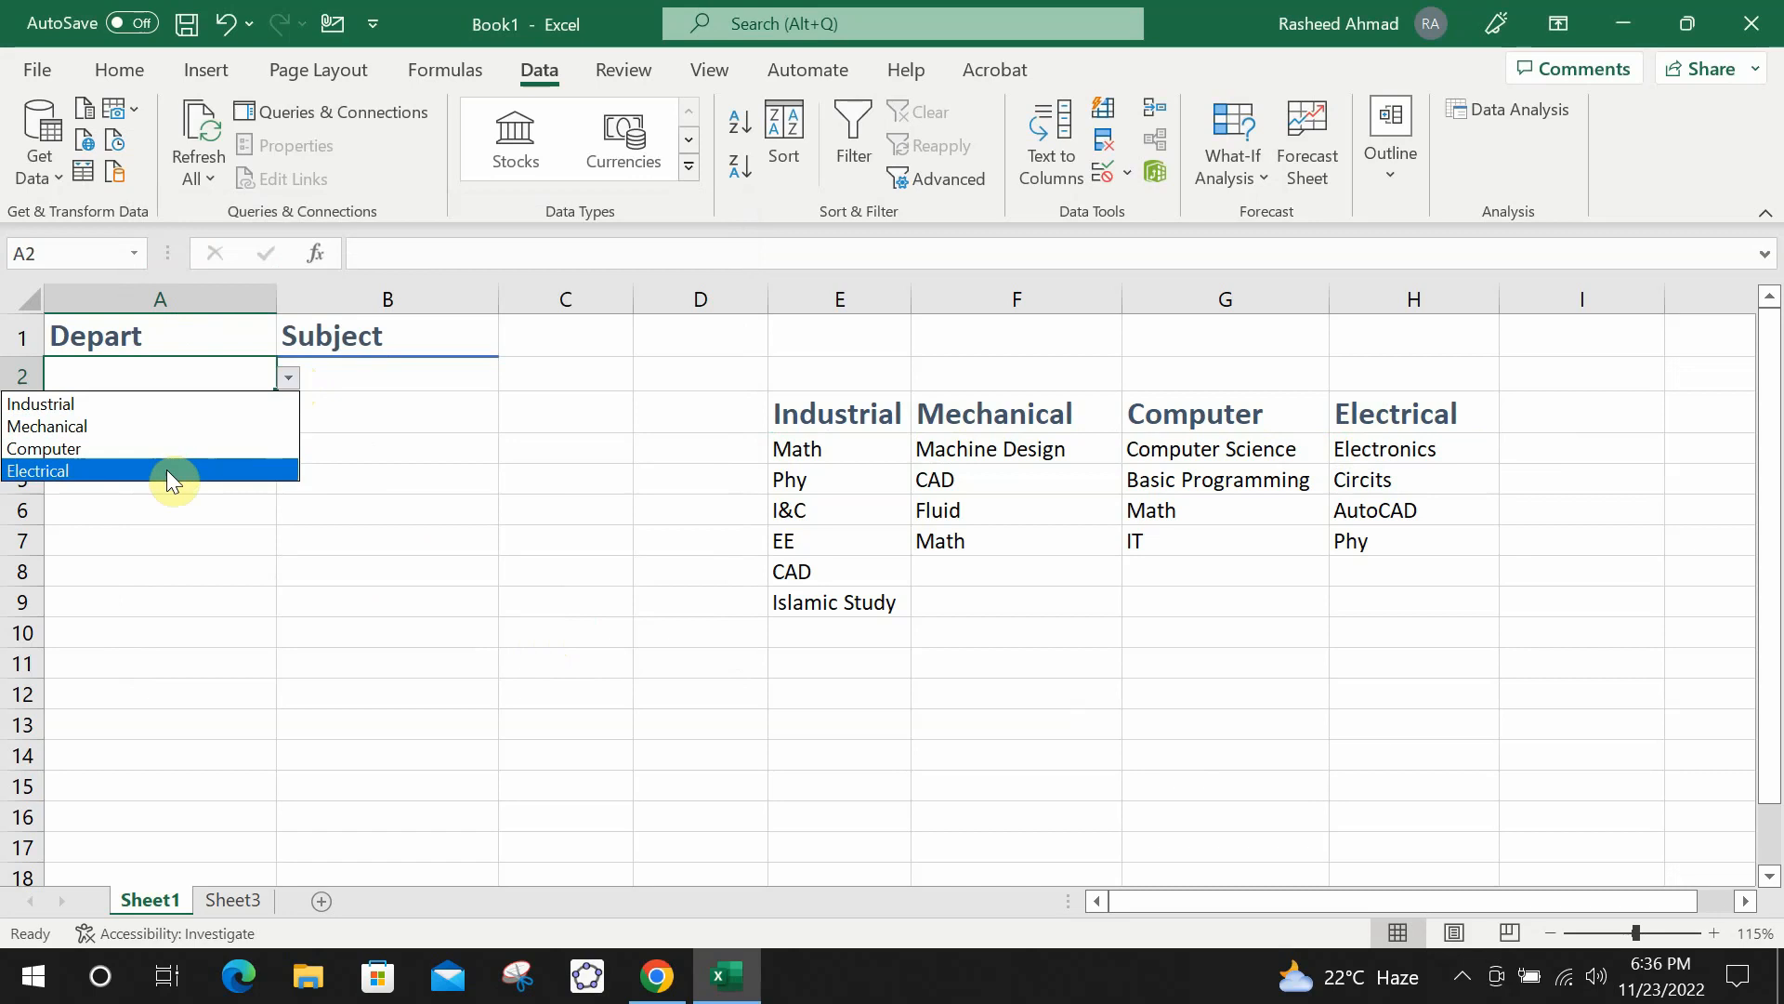
pyautogui.click(180, 422)
# Begin an OFFSET formula in cell B2 with $E$3 as the reference and 1 as the rows argument.
pyautogui.click(383, 377)
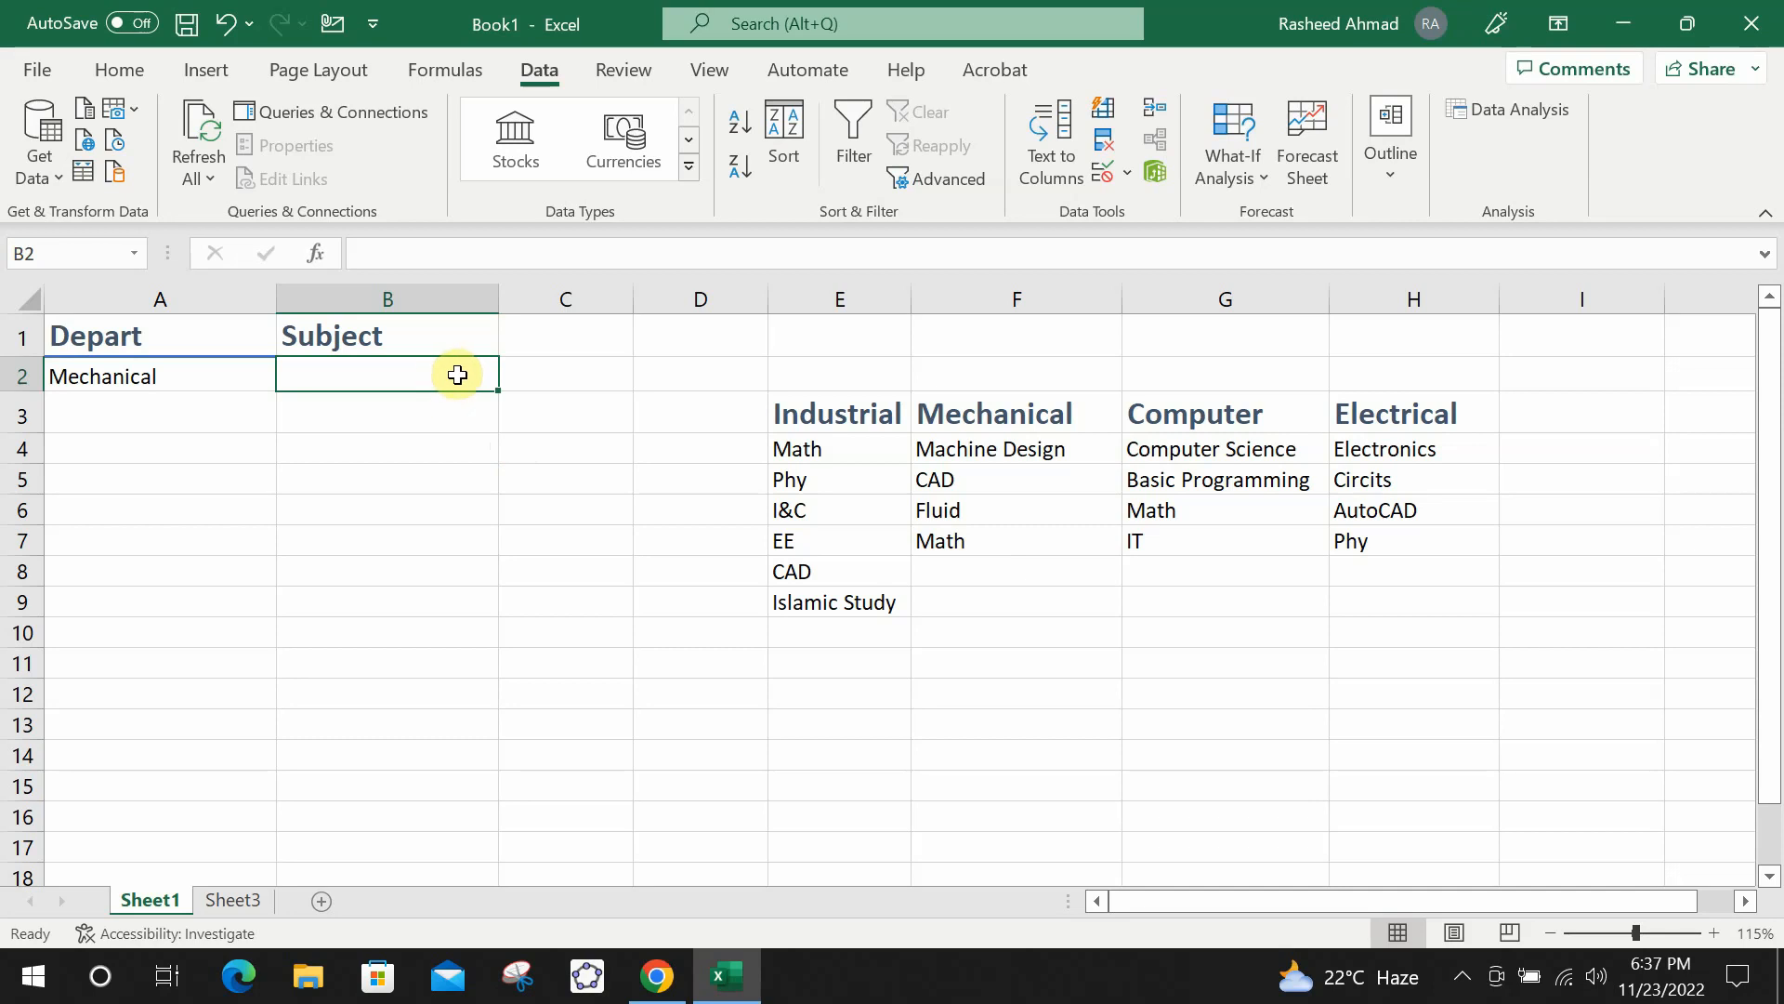
pyautogui.keyDown('ctrl'); pyautogui.scroll(2, 407, 398); pyautogui.keyUp('ctrl')
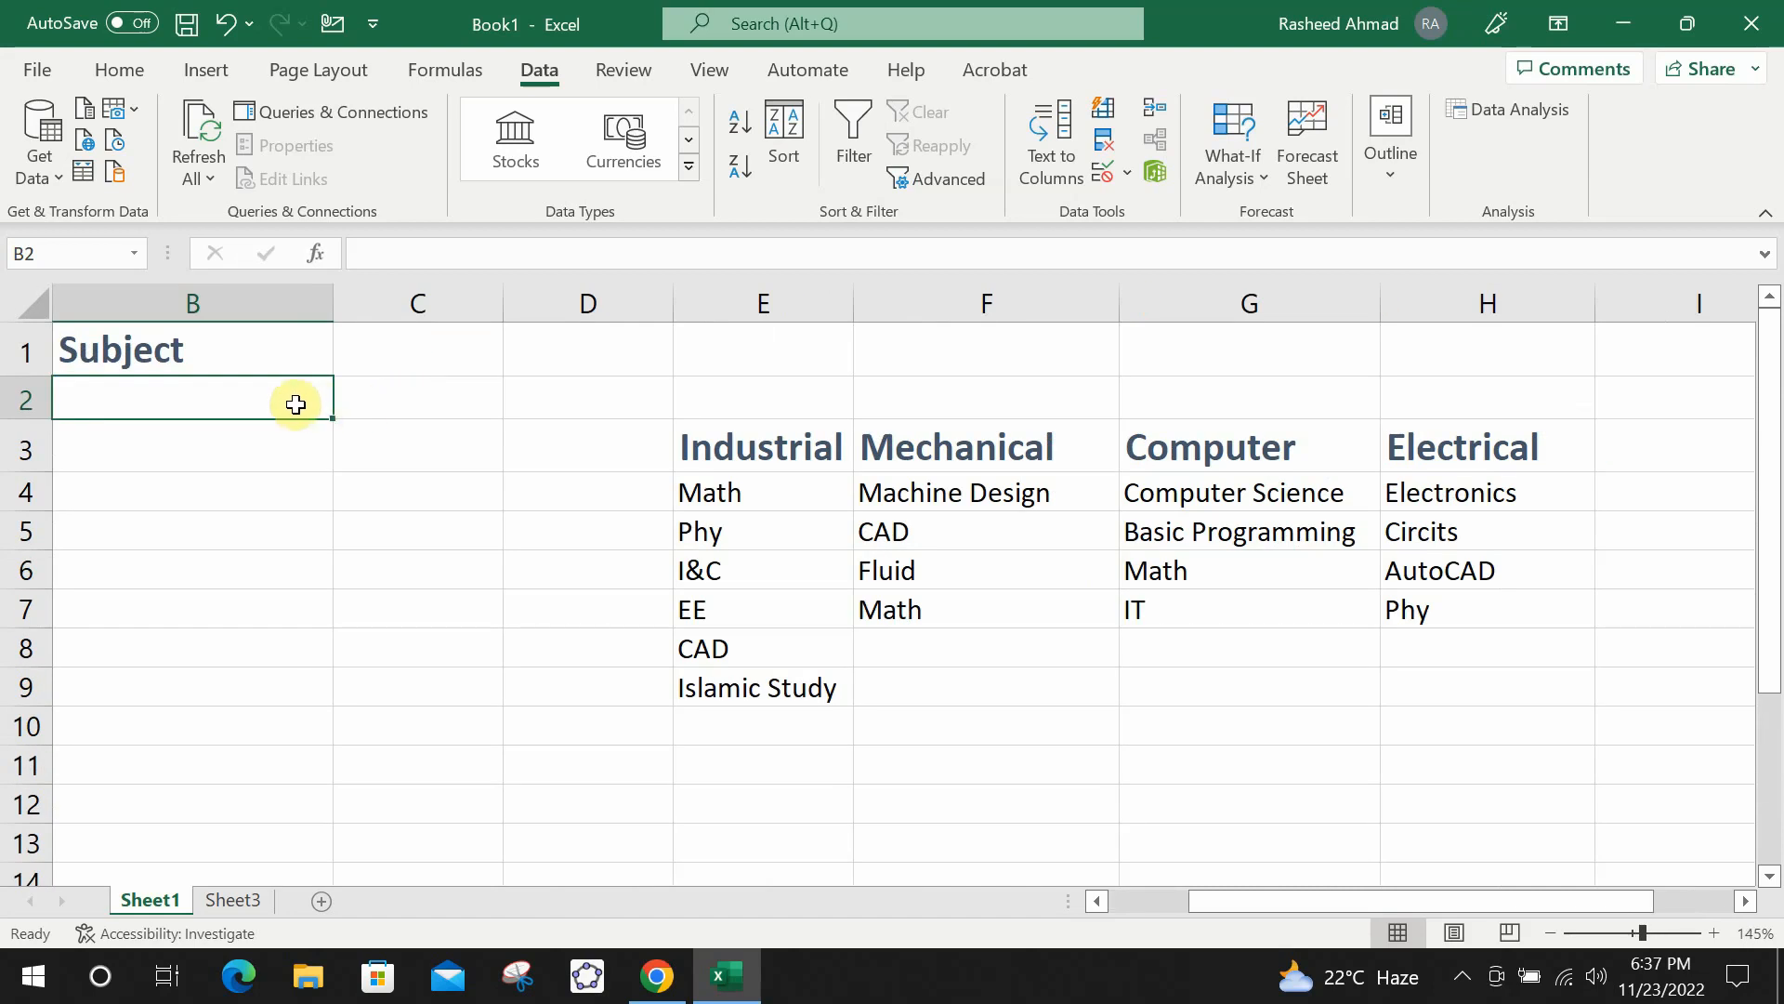
pyautogui.write('=')
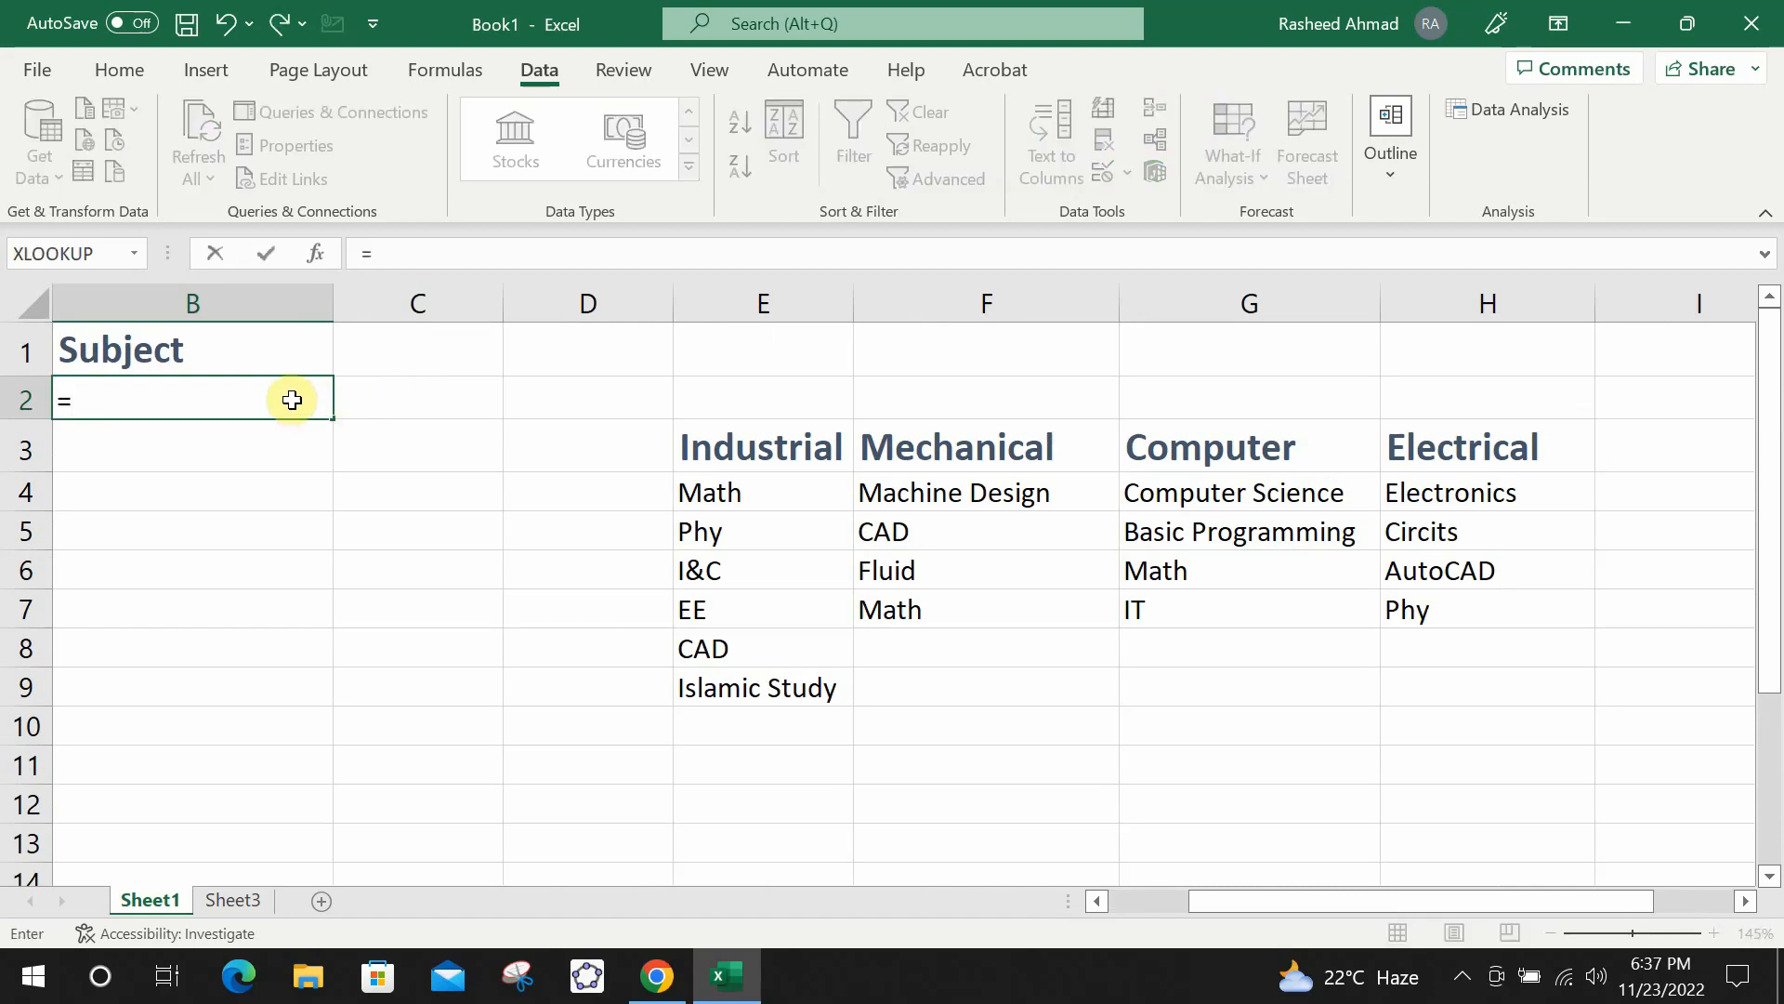
pyautogui.write('off')
pyautogui.press('Tab')
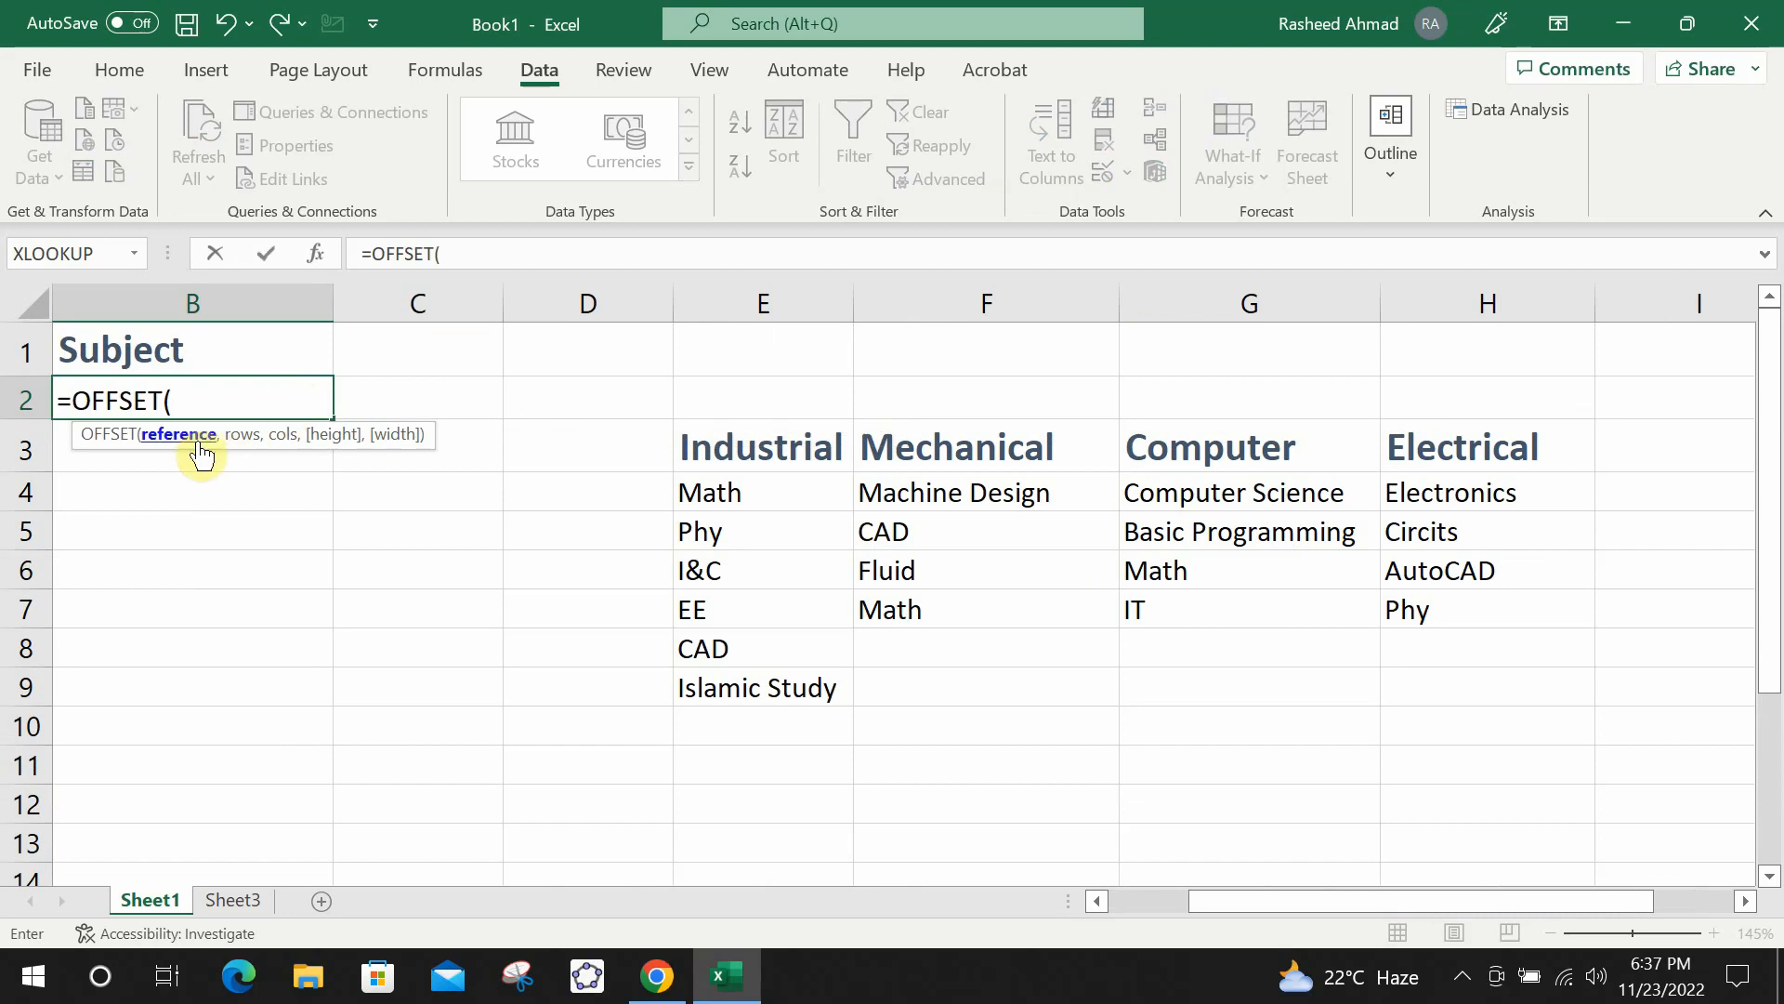
pyautogui.click(758, 455)
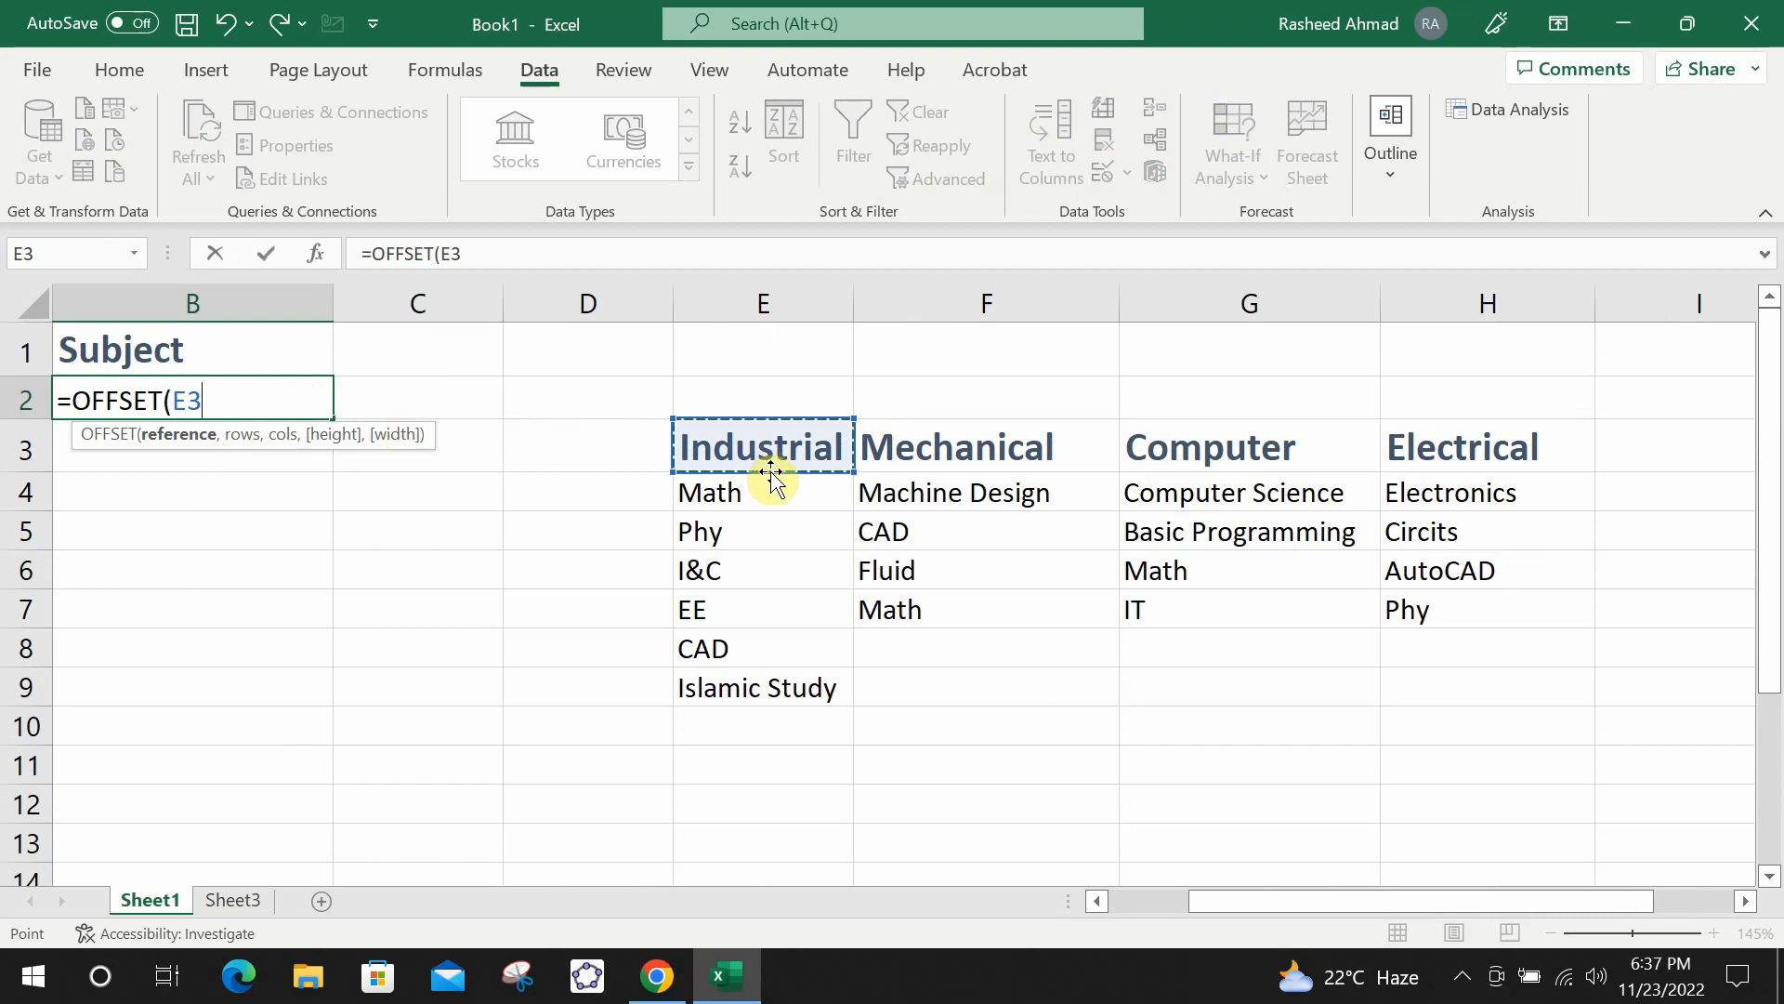
pyautogui.press('F4')
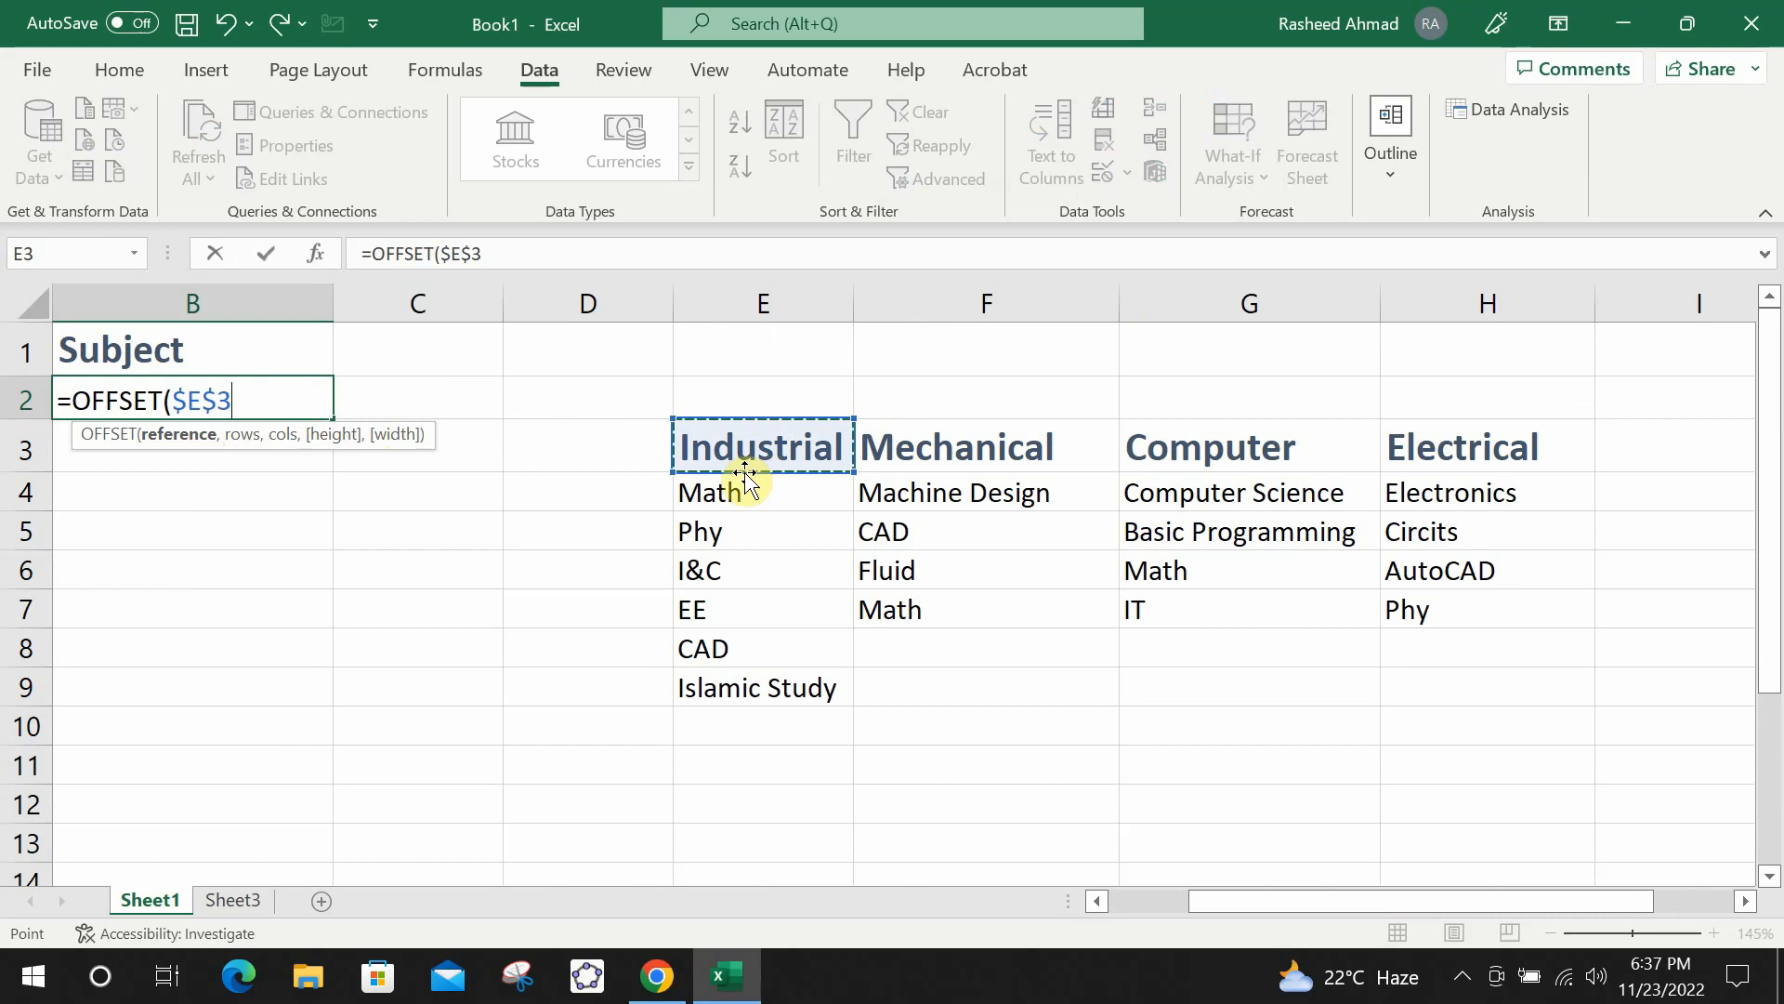
pyautogui.write(',')
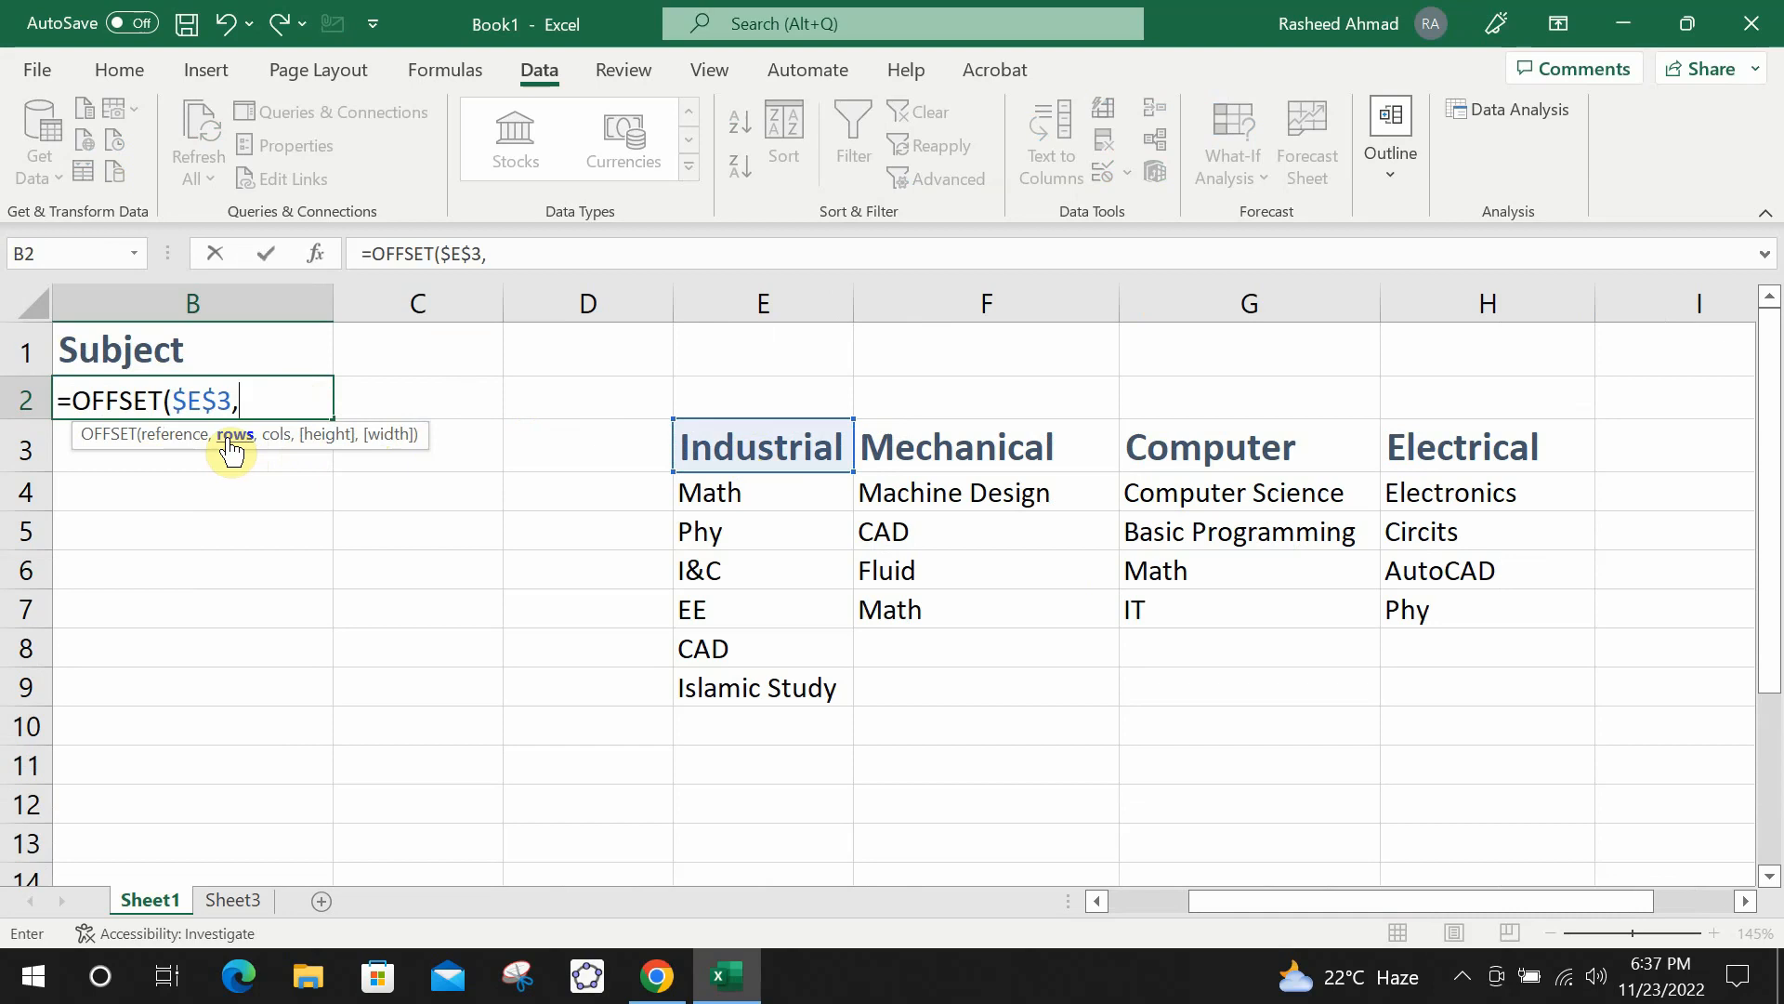
pyautogui.write('1,')
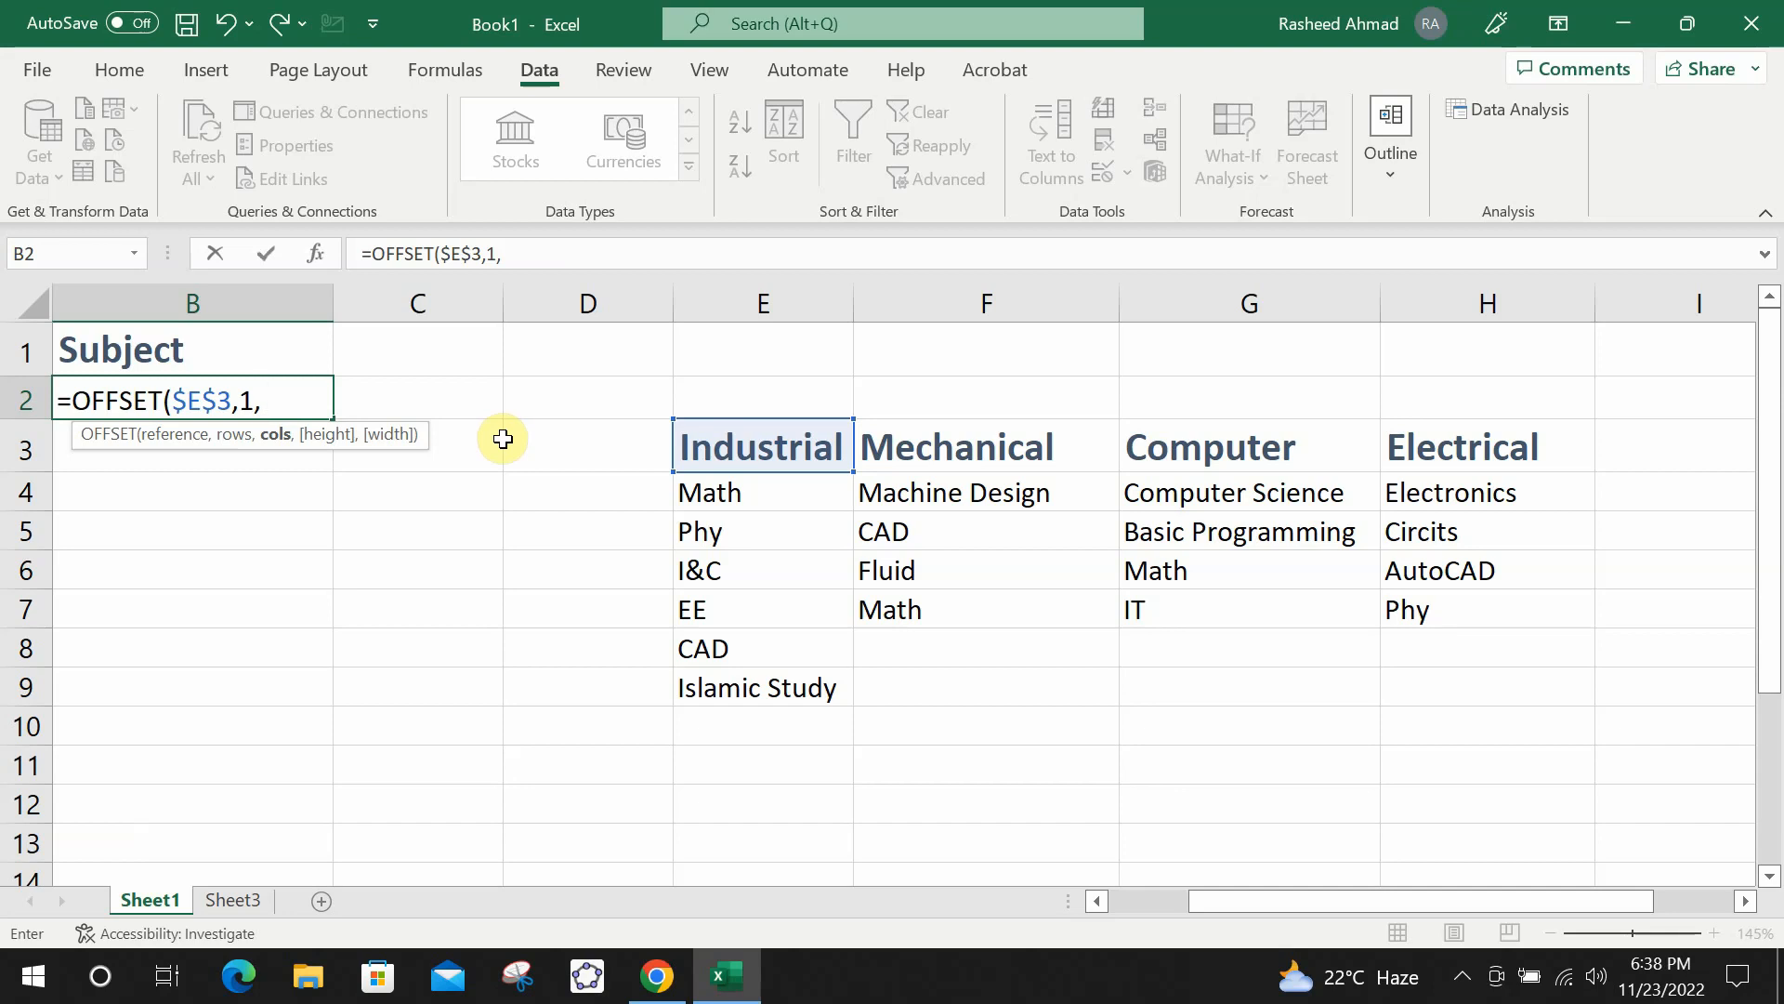
# Nest a MATCH function as the OFFSET cols argument, with $A2 as its lookup value.
pyautogui.write('mat')
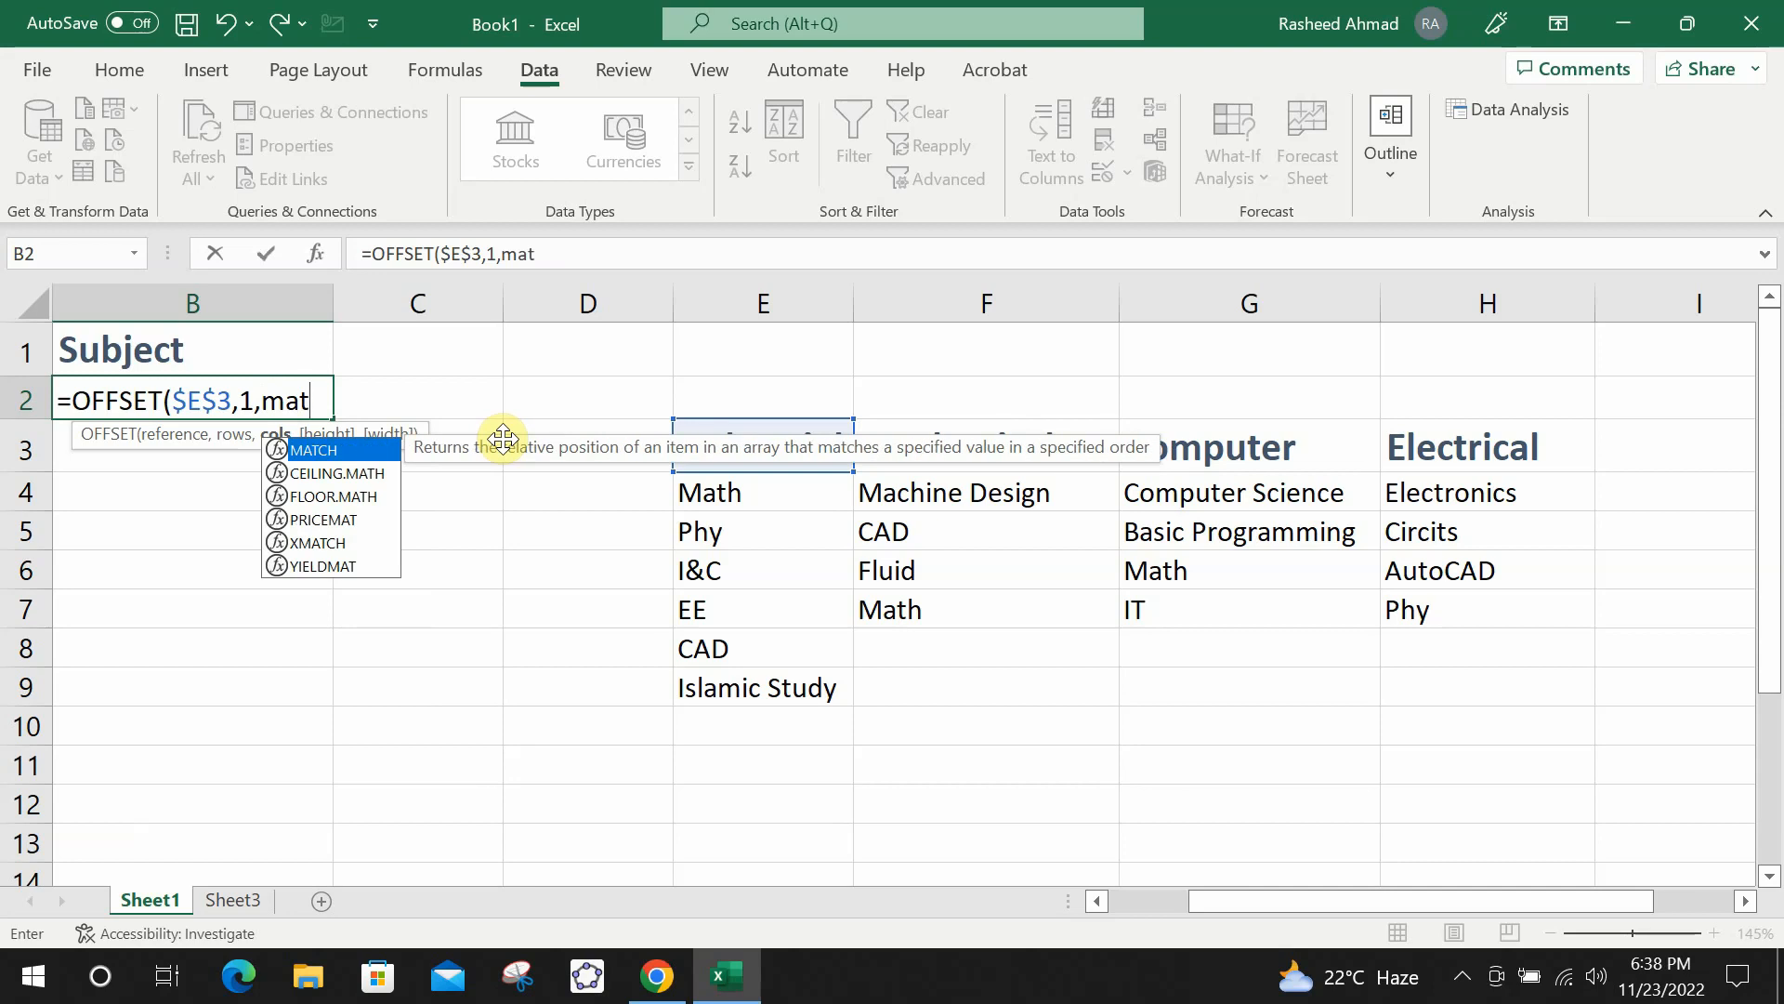
pyautogui.press('Tab')
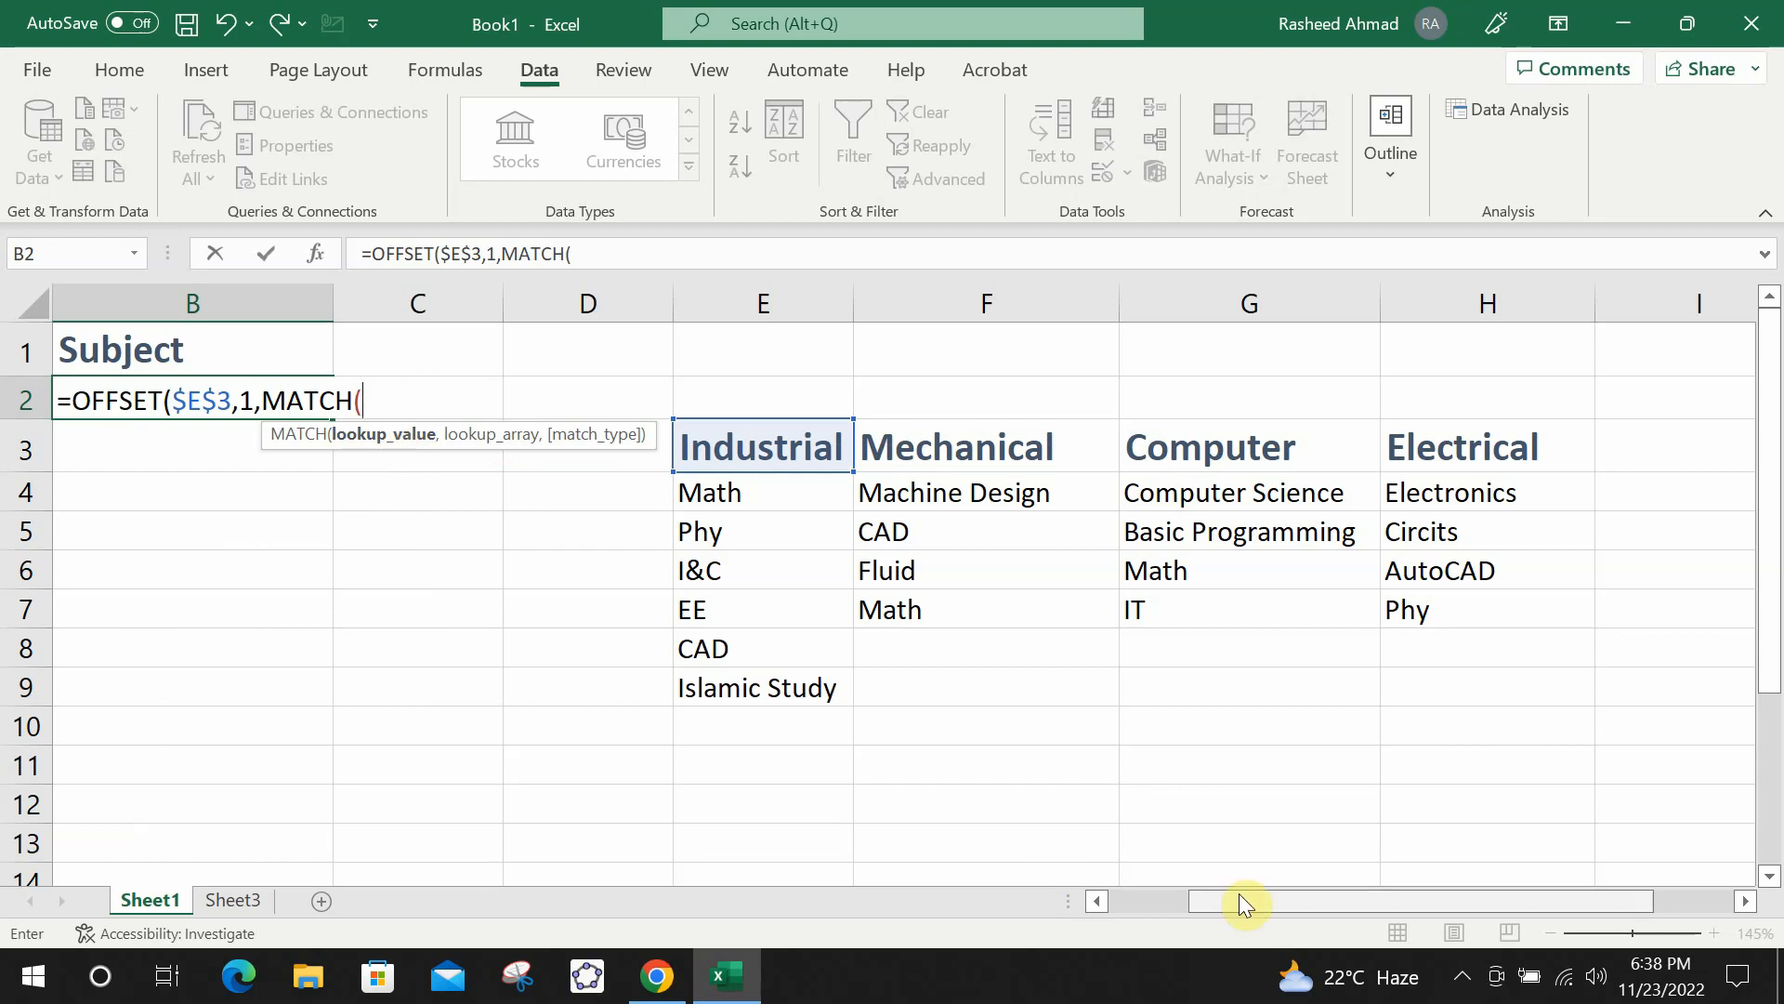
pyautogui.moveTo(1241, 897); pyautogui.dragTo(1166, 900)
pyautogui.click(172, 389)
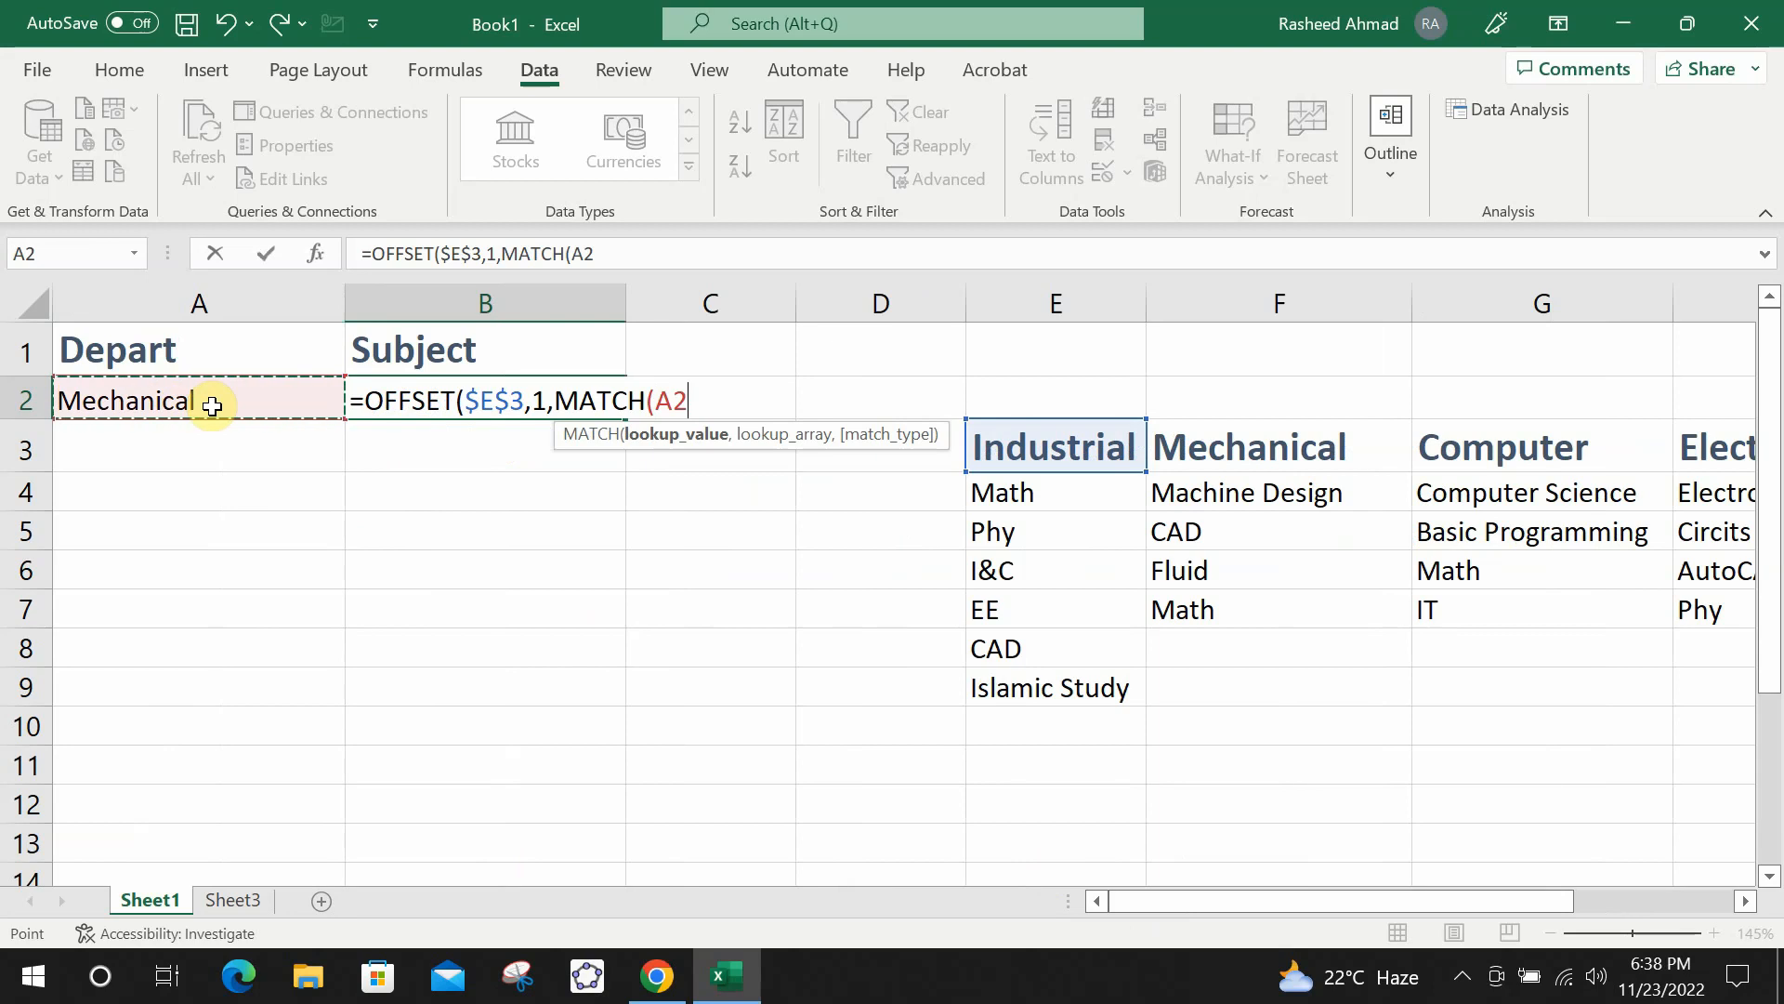
pyautogui.click(656, 401)
pyautogui.write('$3')
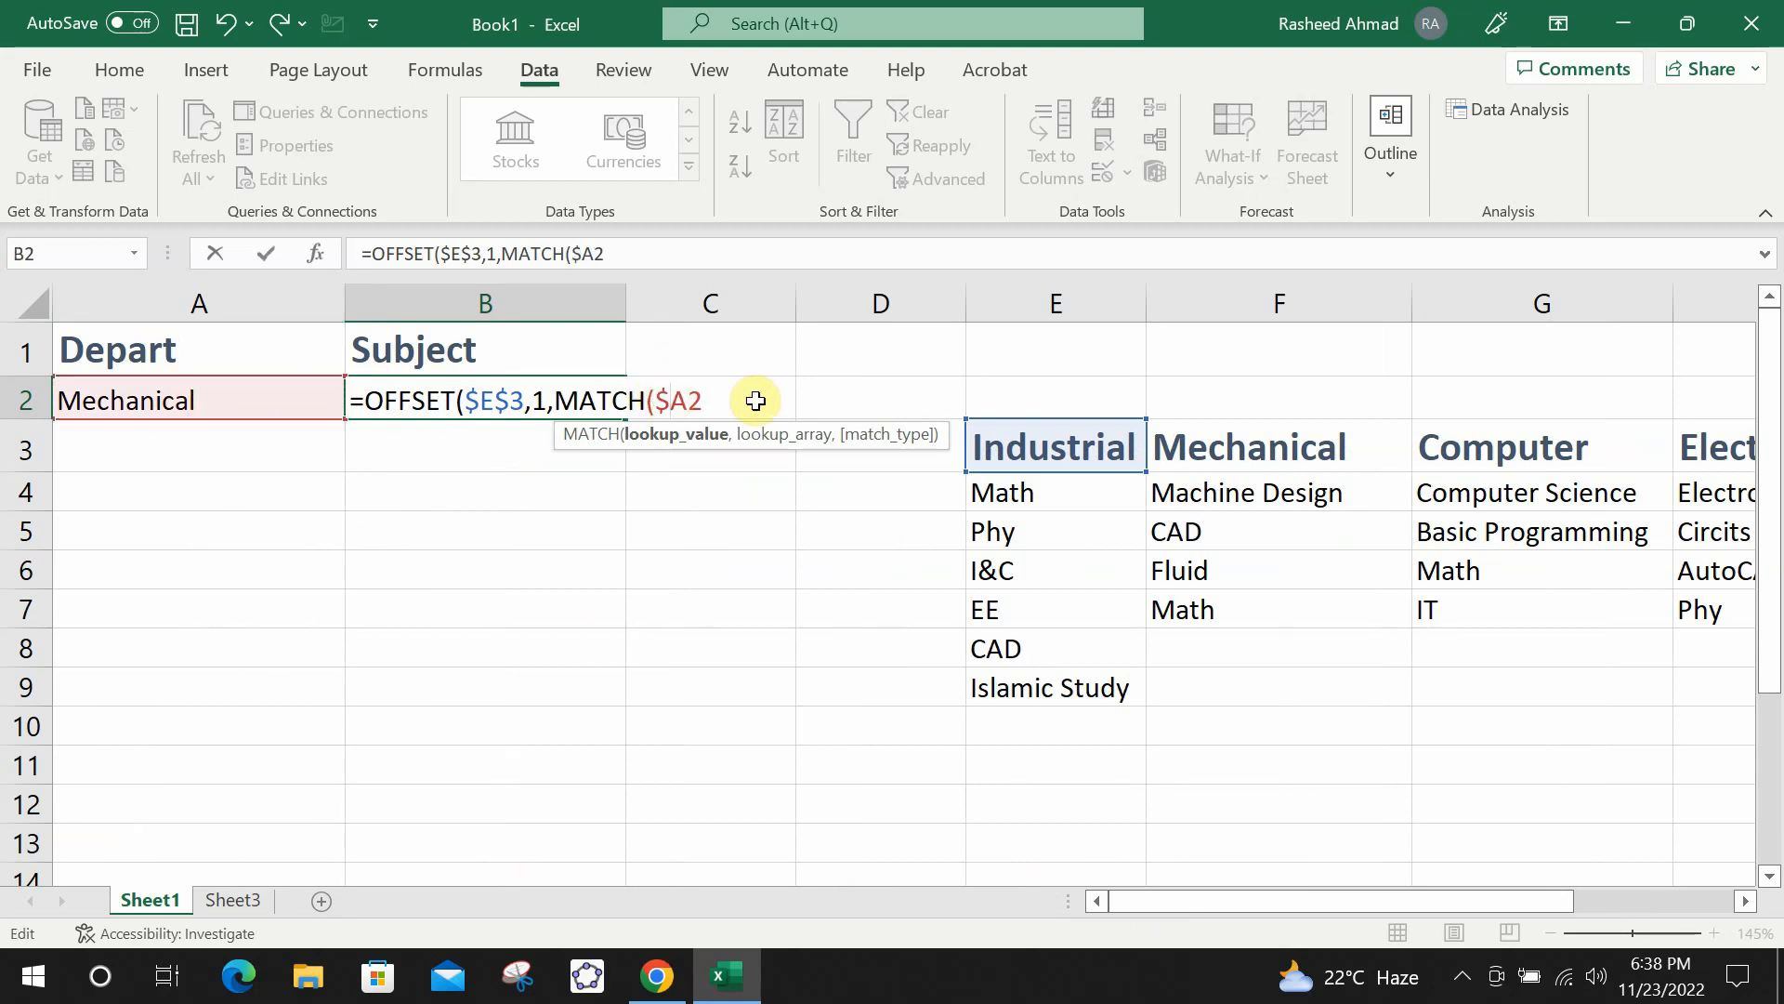
pyautogui.write(',')
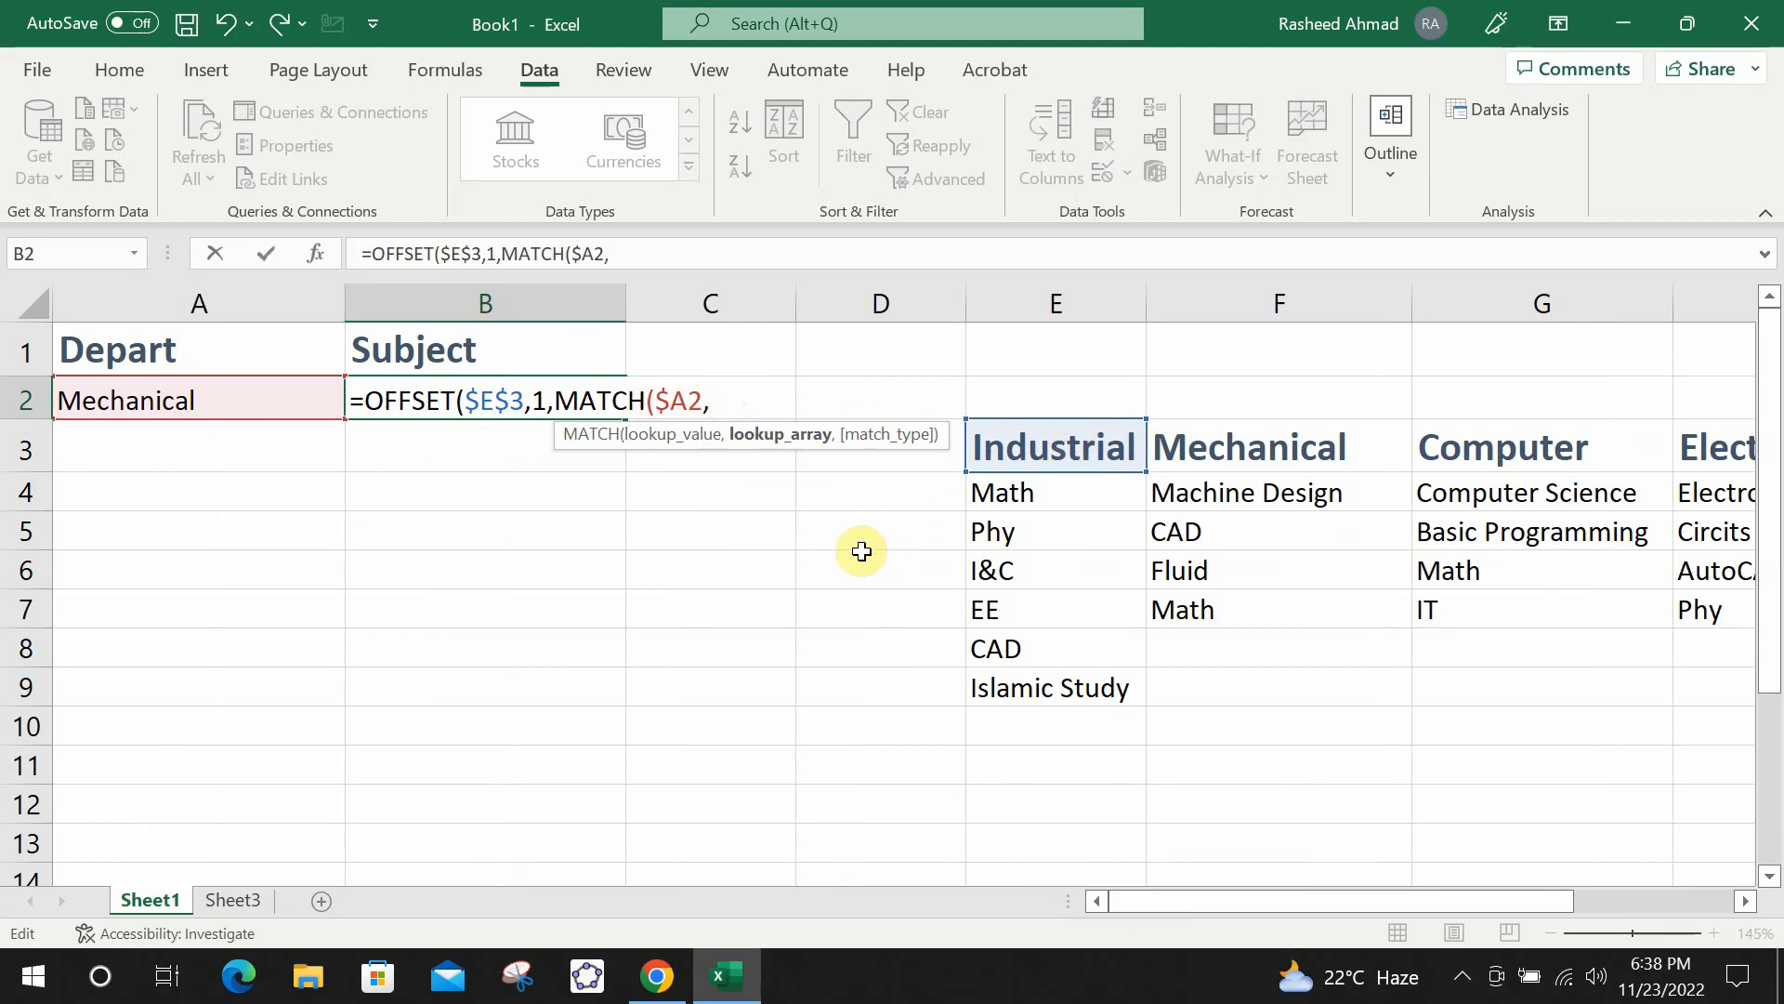
# Complete the MATCH function with lookup array $E$3:$H$3 and exact match 0, and subtract 1 from it.
pyautogui.click(1078, 451)
pyautogui.moveTo(1080, 451); pyautogui.dragTo(1728, 446)
pyautogui.press('F4')
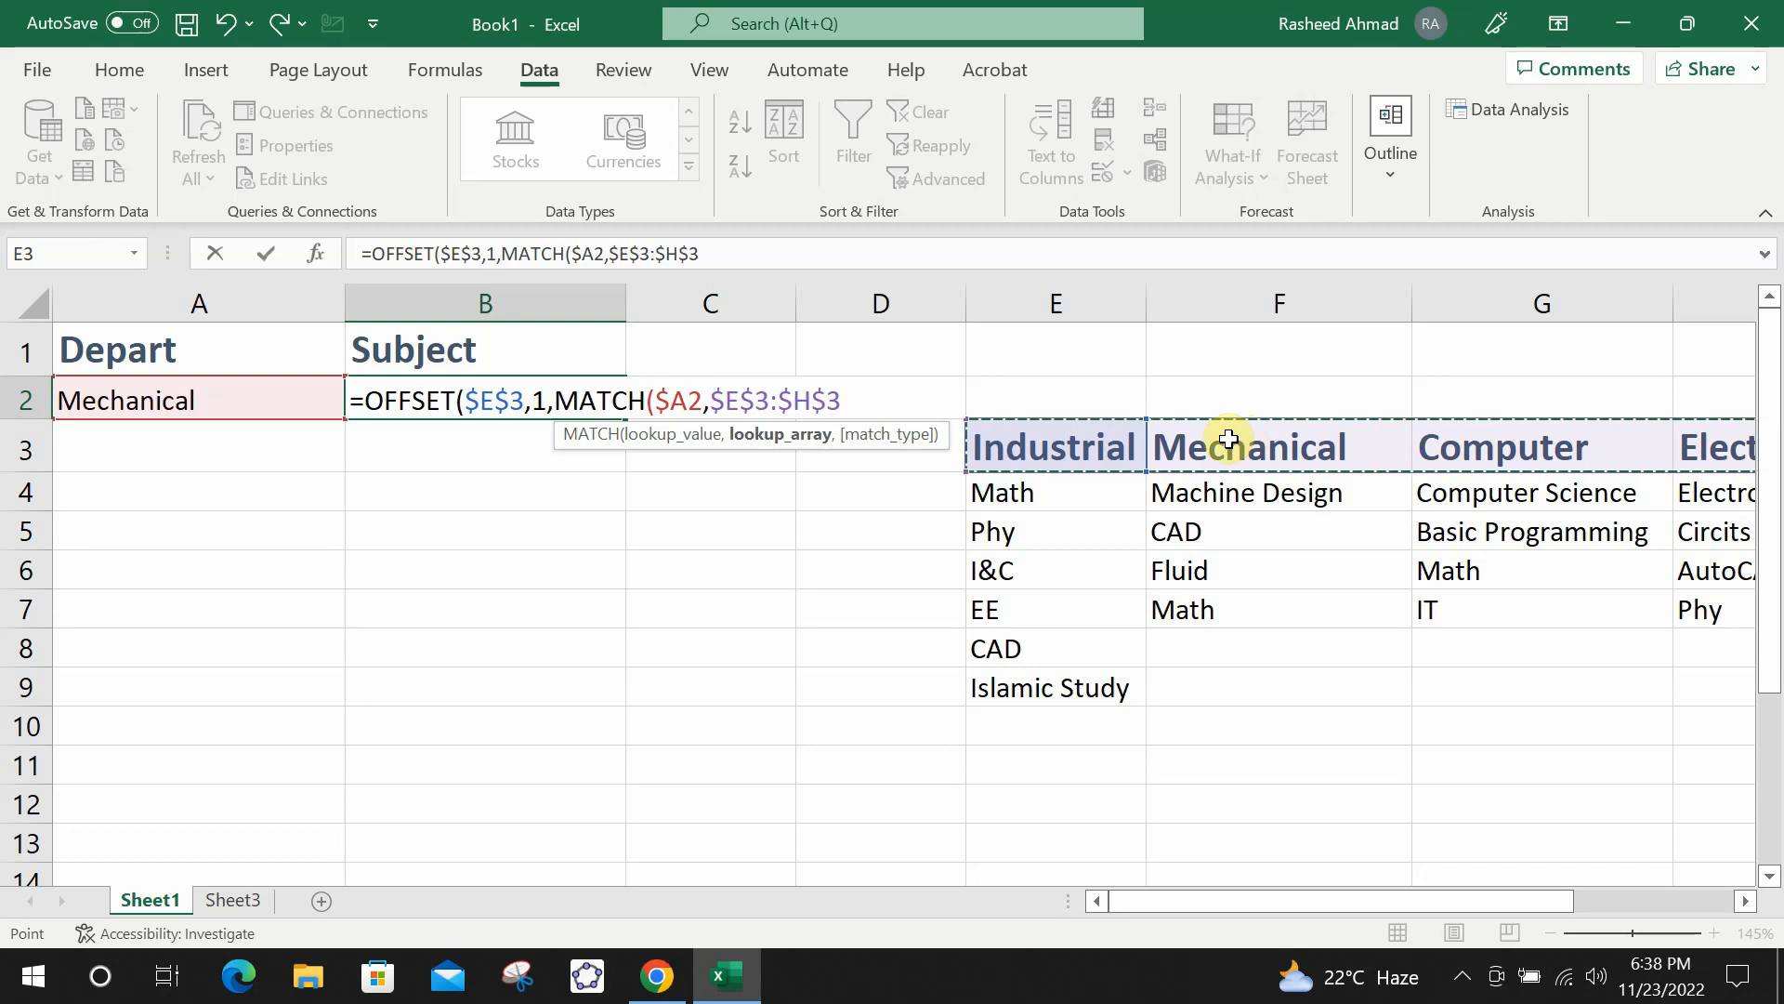
pyautogui.write(',')
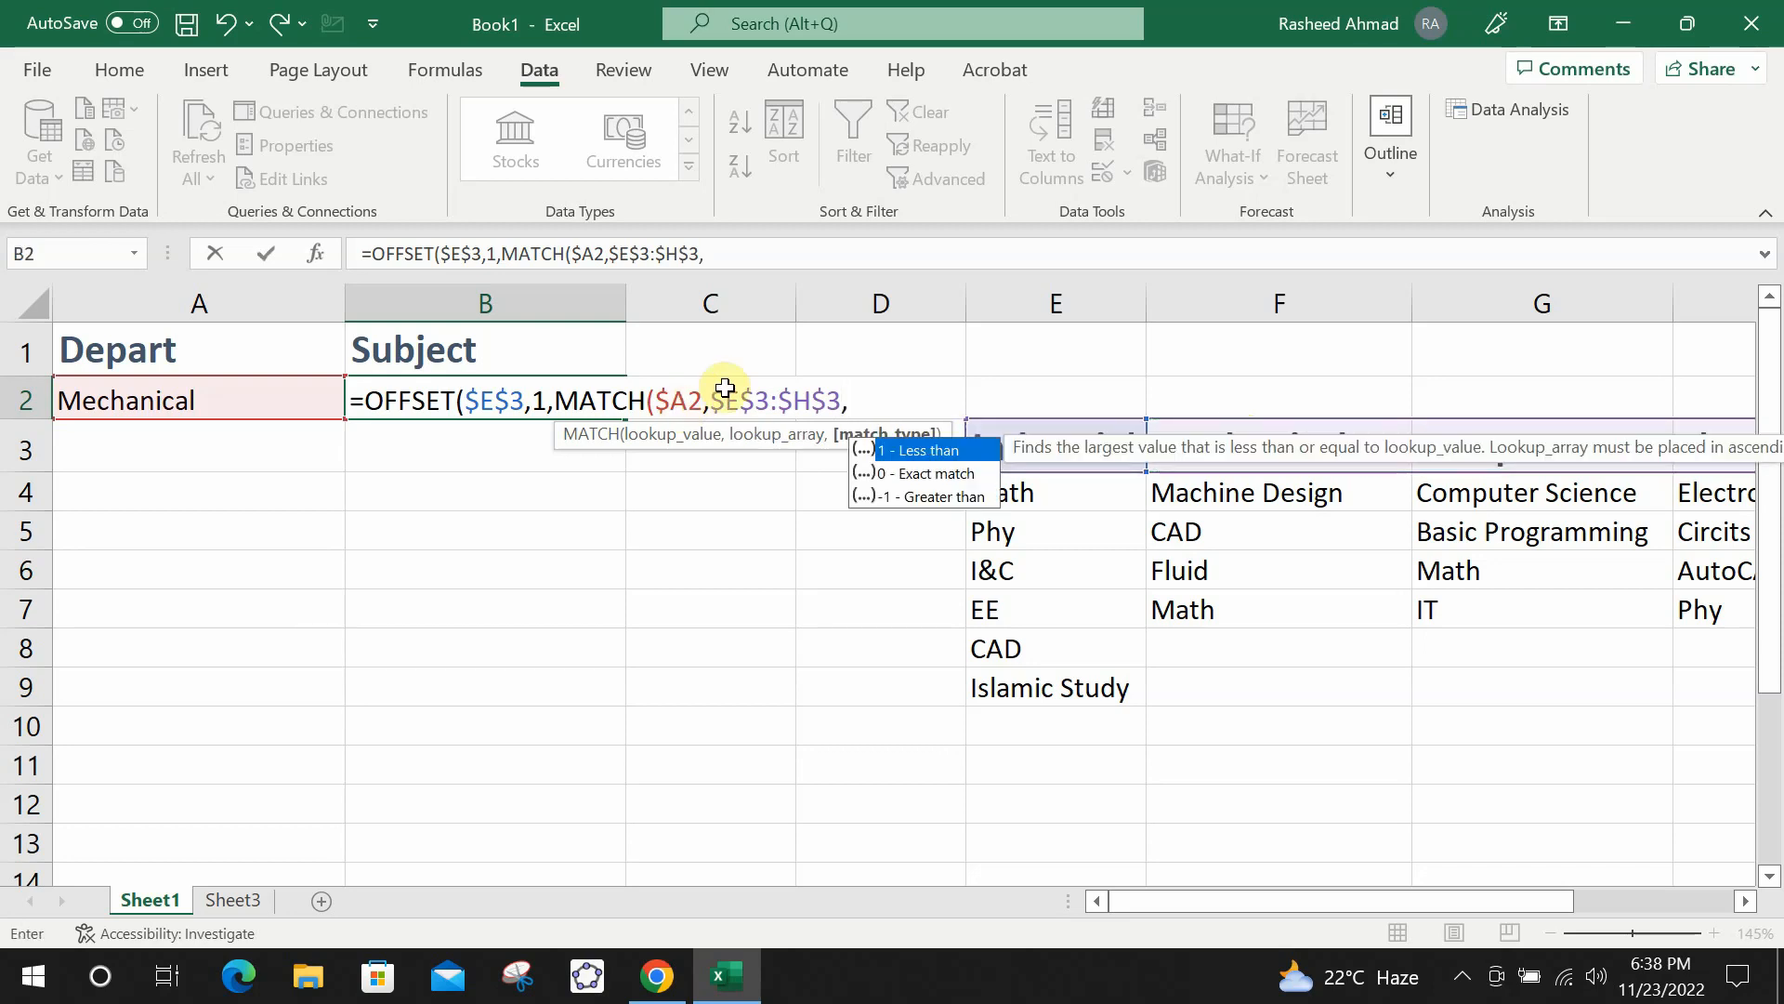
pyautogui.click(967, 474)
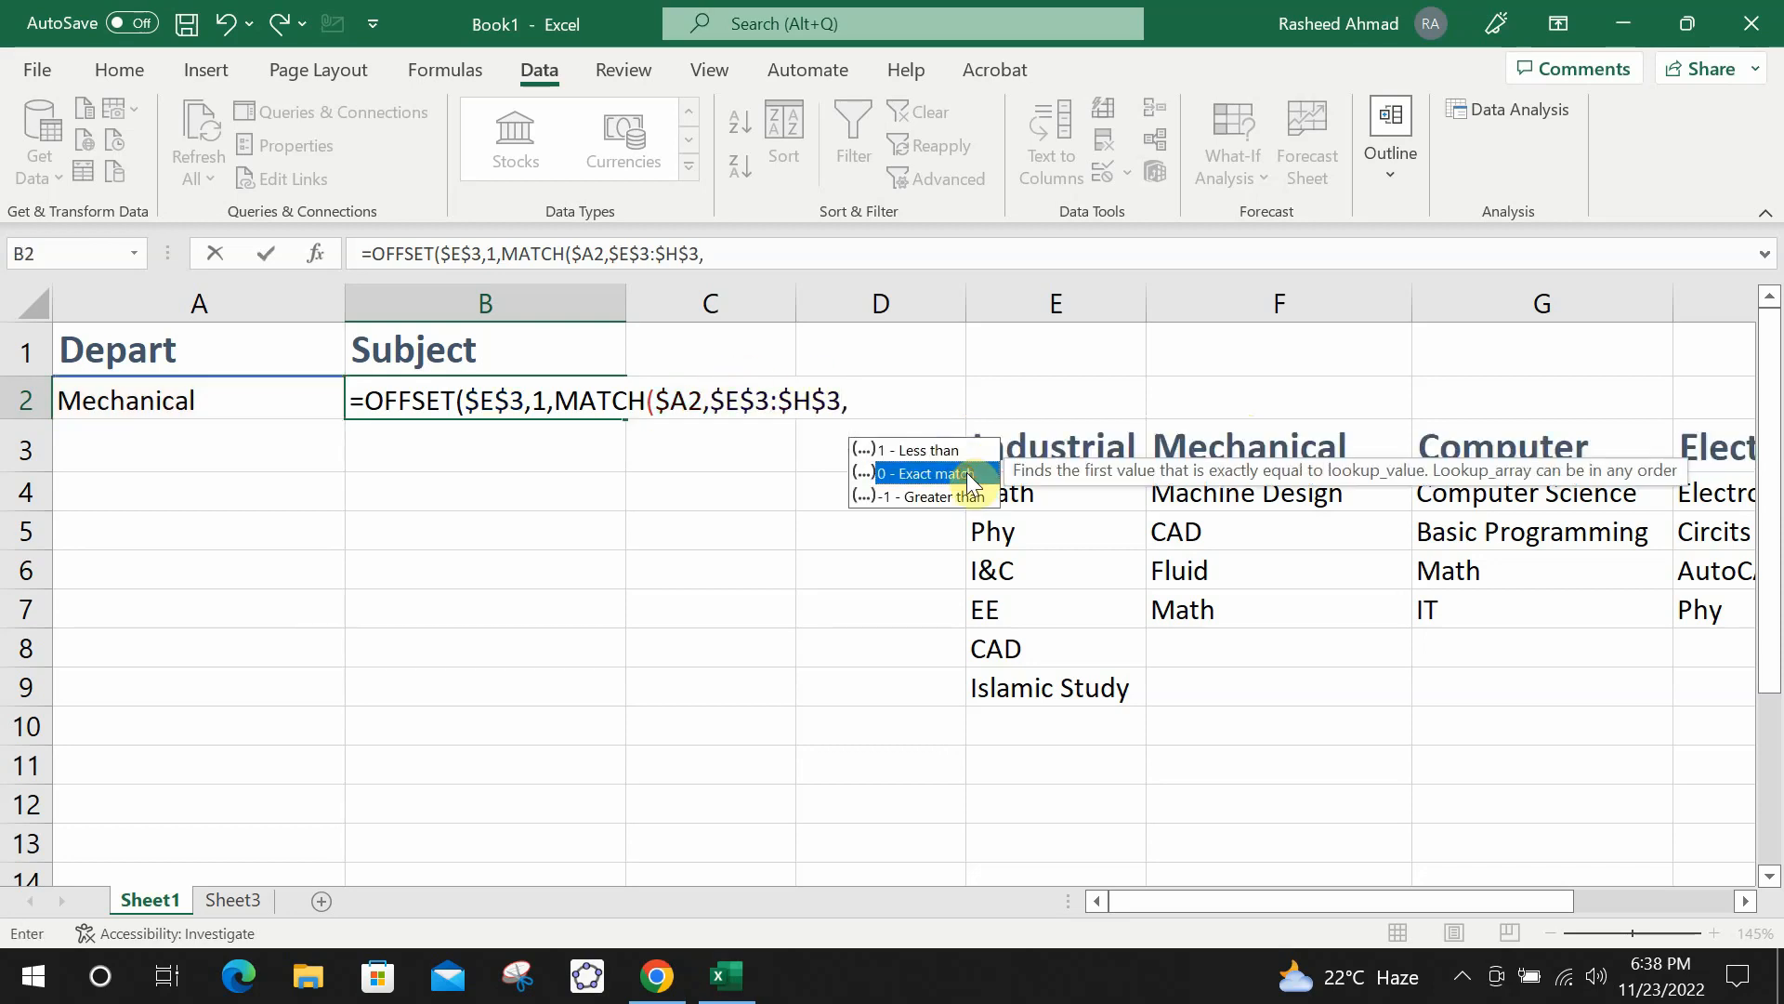
pyautogui.doubleClick(885, 481)
pyautogui.write(')')
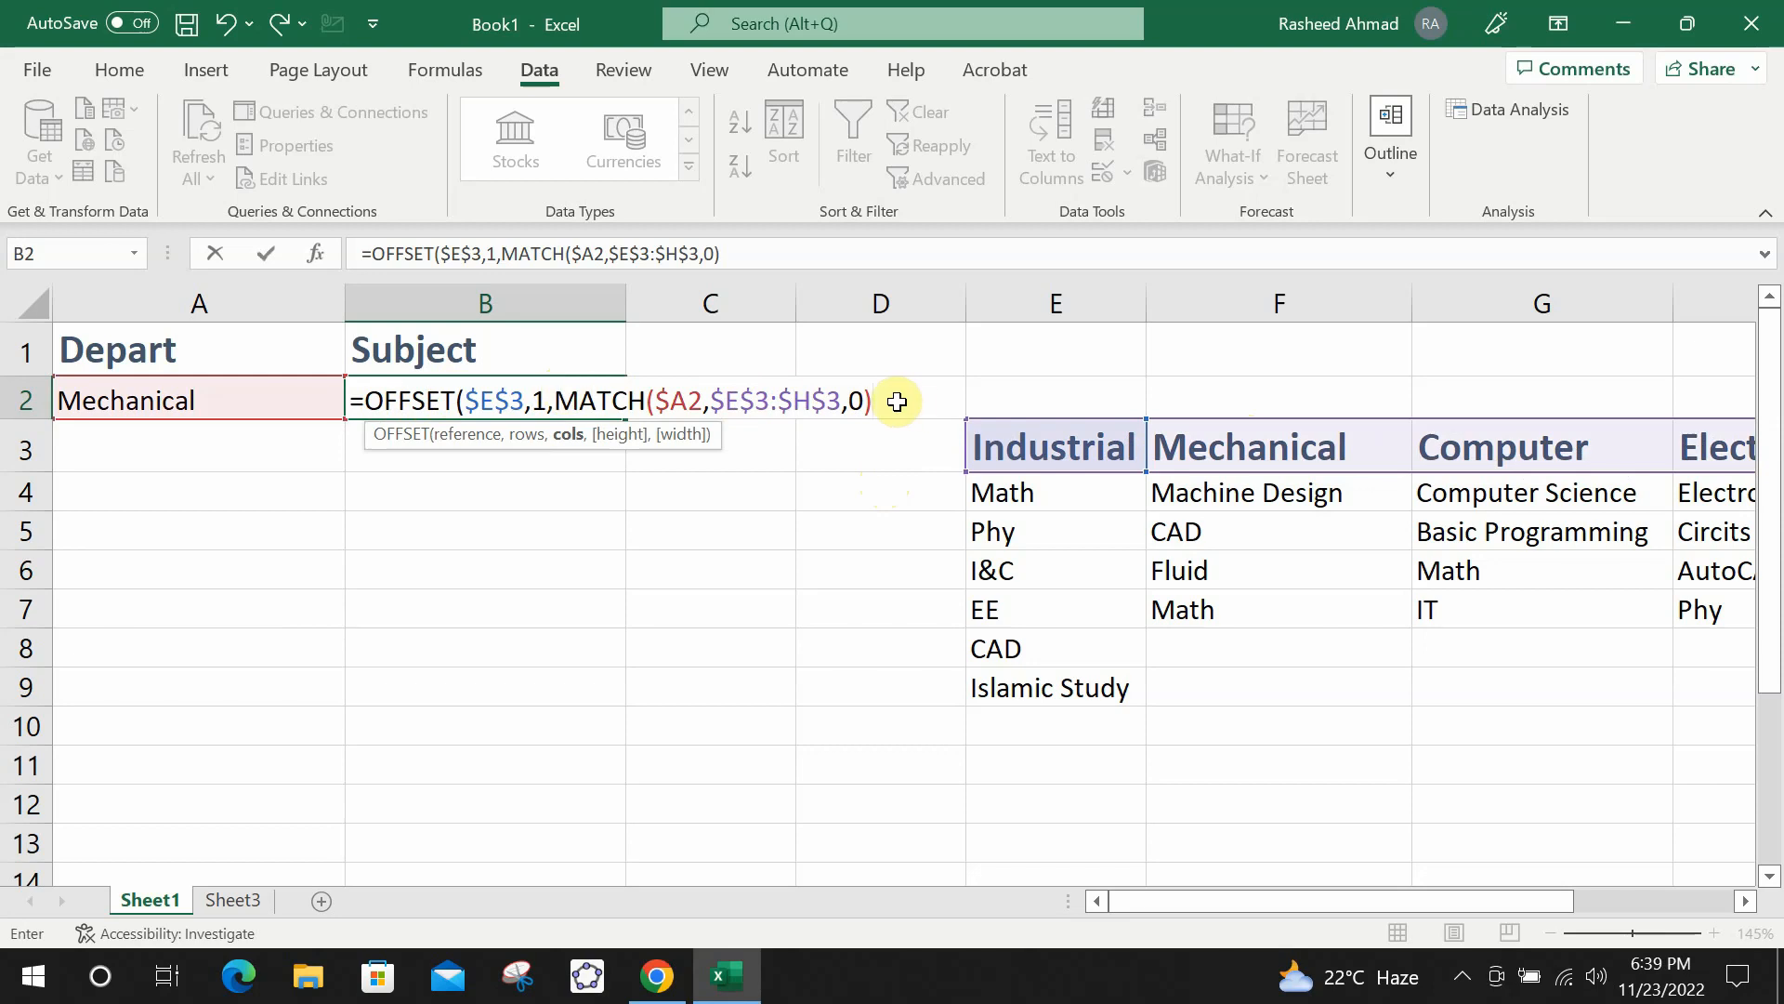
pyautogui.write('-1')
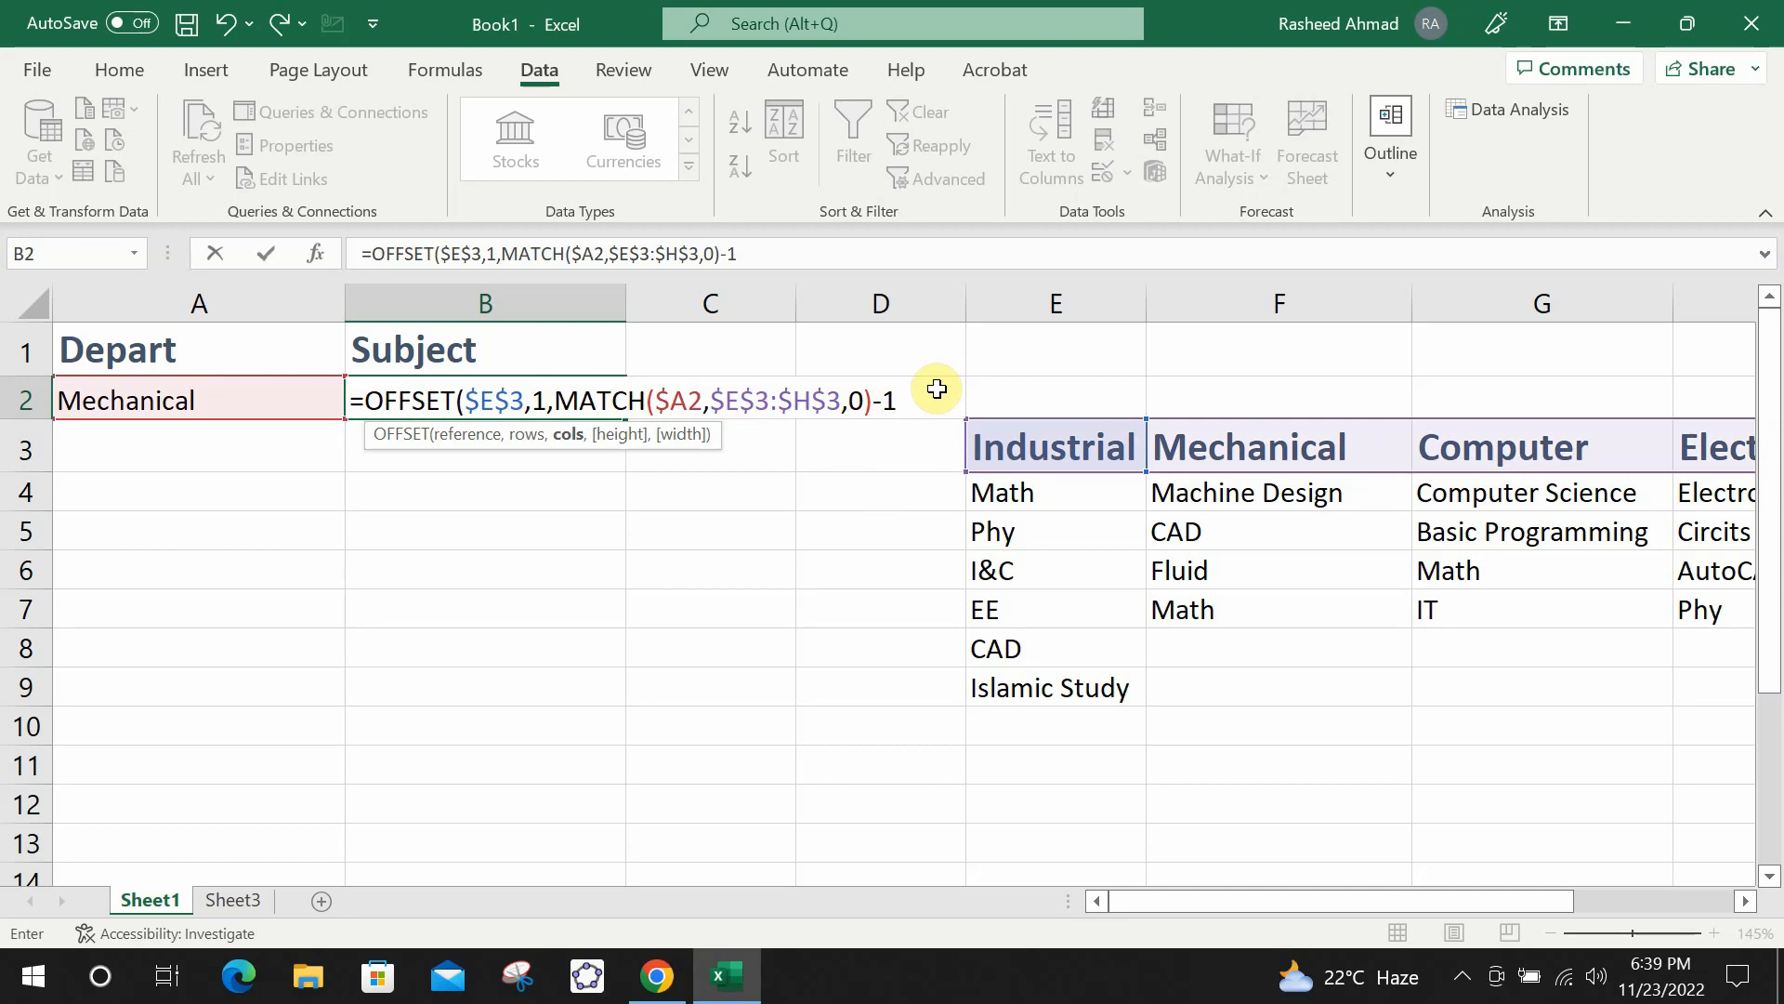
# Finish the OFFSET formula in B2 with height 1 and width 1, enter it, and reselect the cell.
pyautogui.write(',')
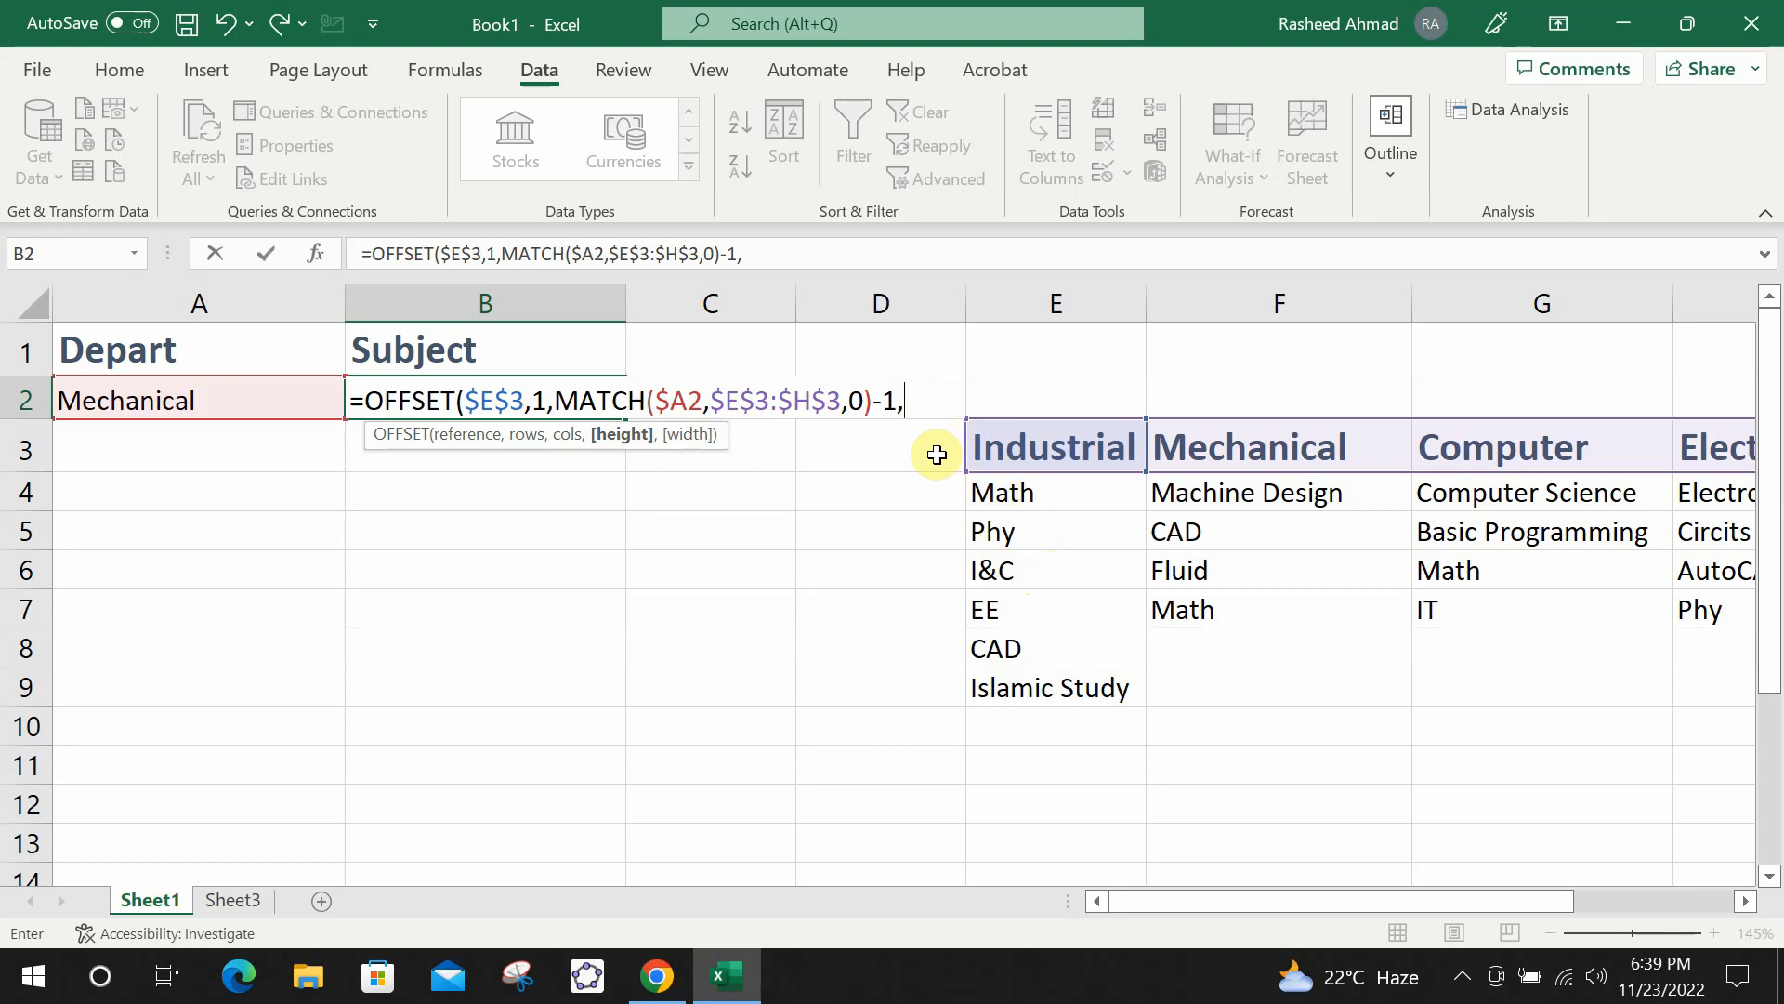
pyautogui.write('1,')
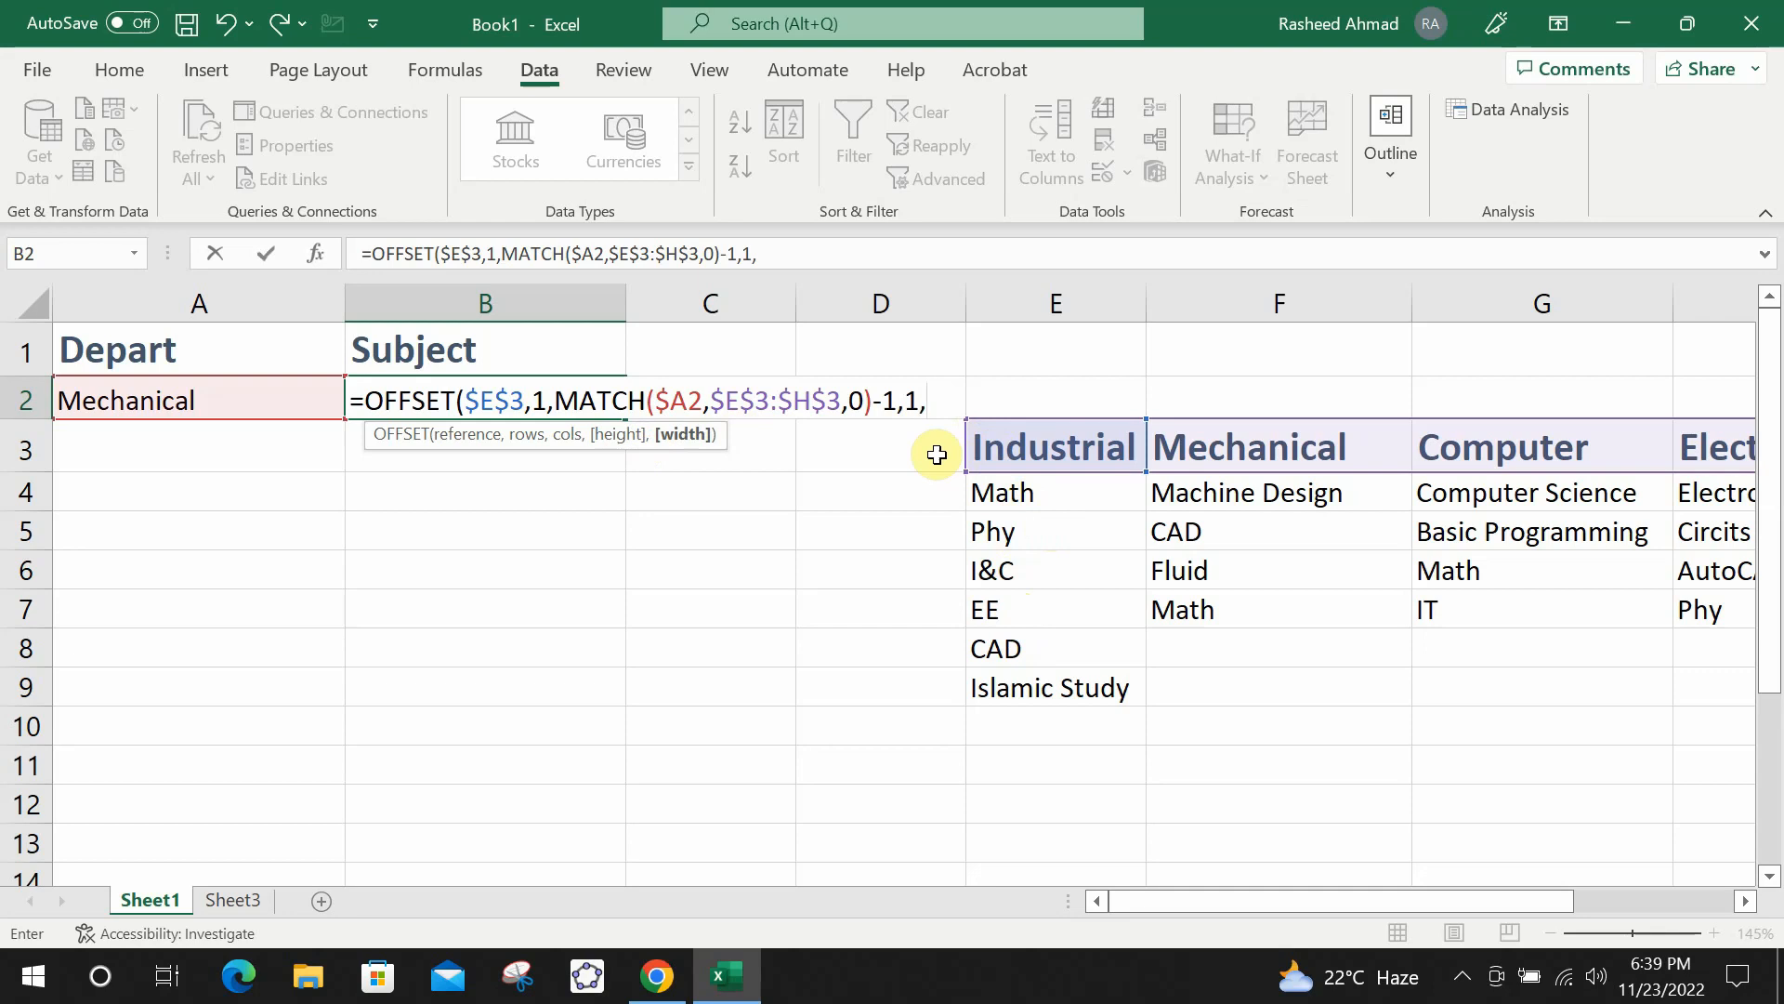
pyautogui.write('1)')
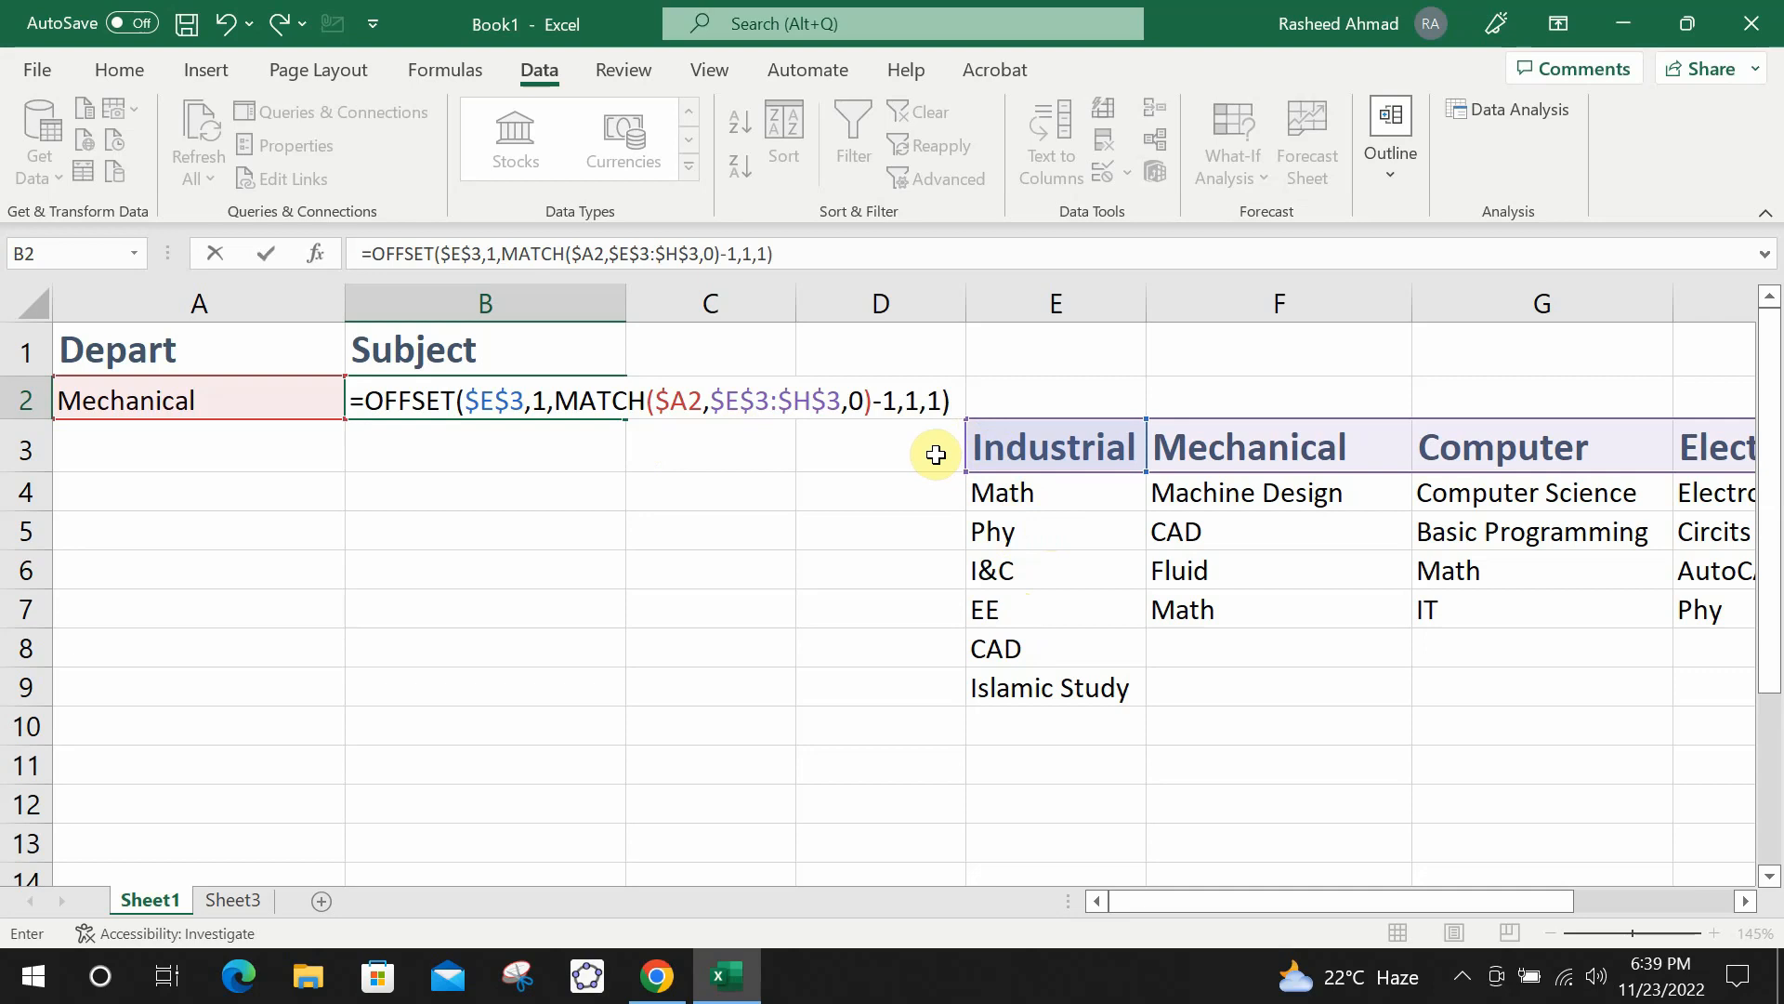
pyautogui.press('Return')
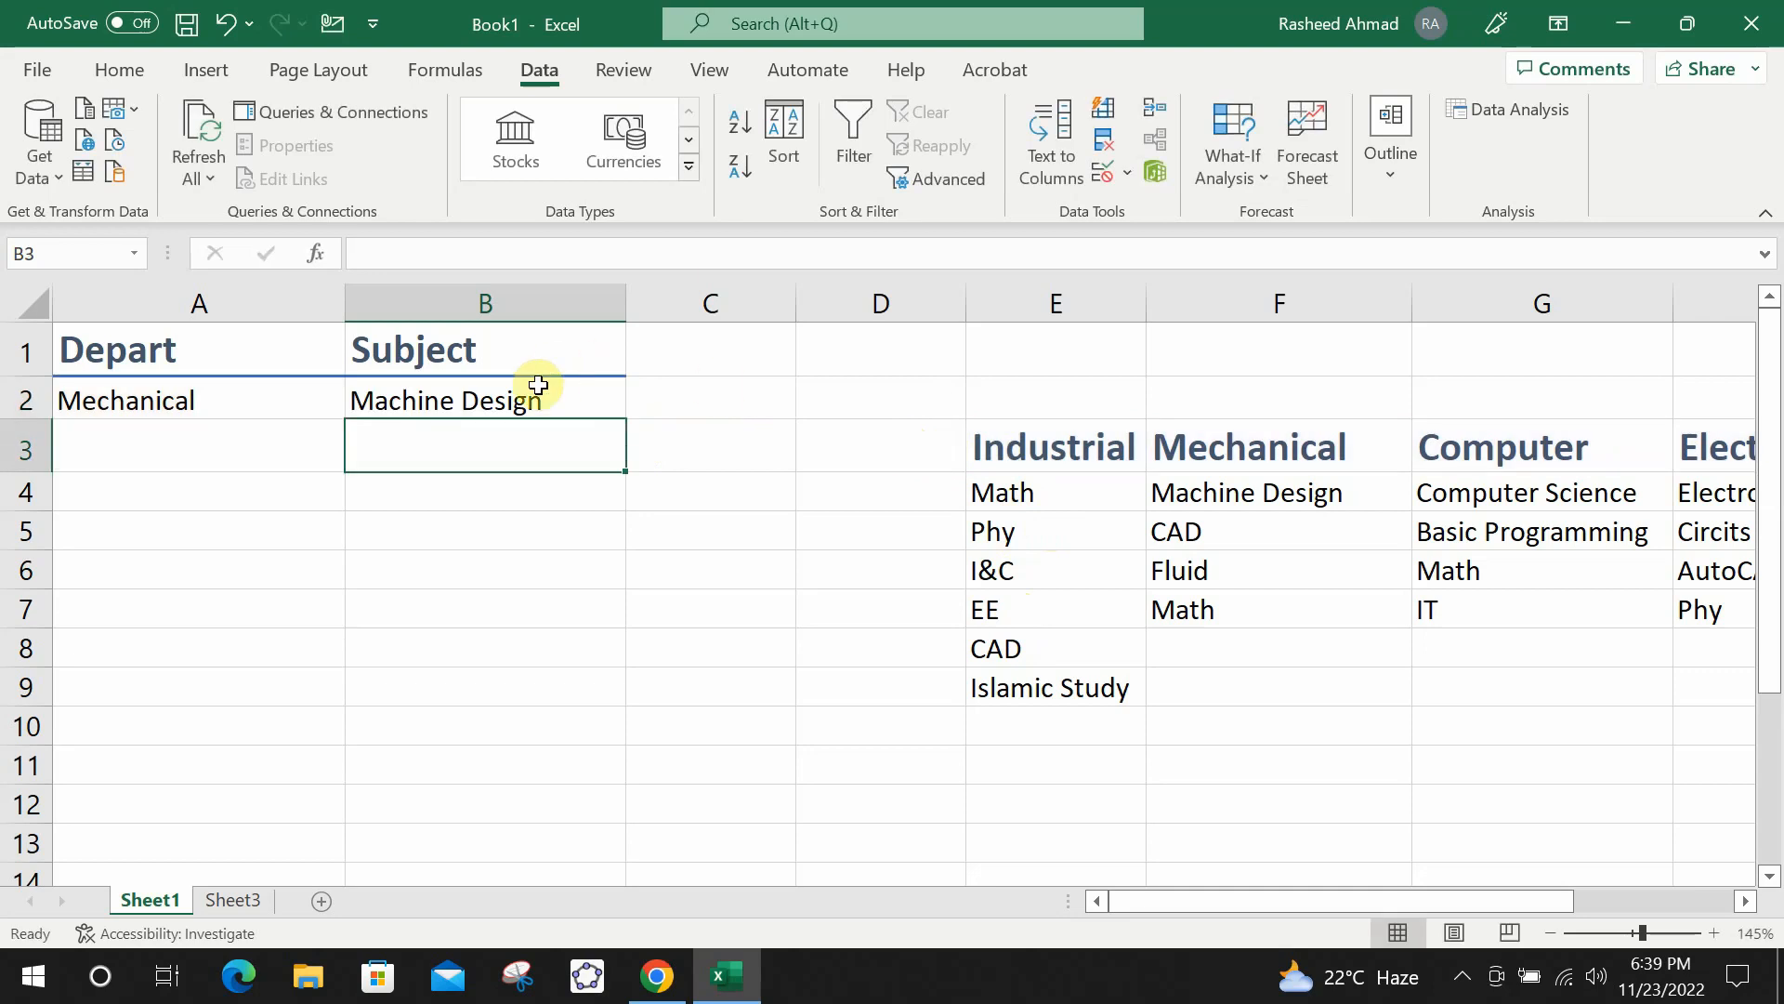
pyautogui.click(545, 406)
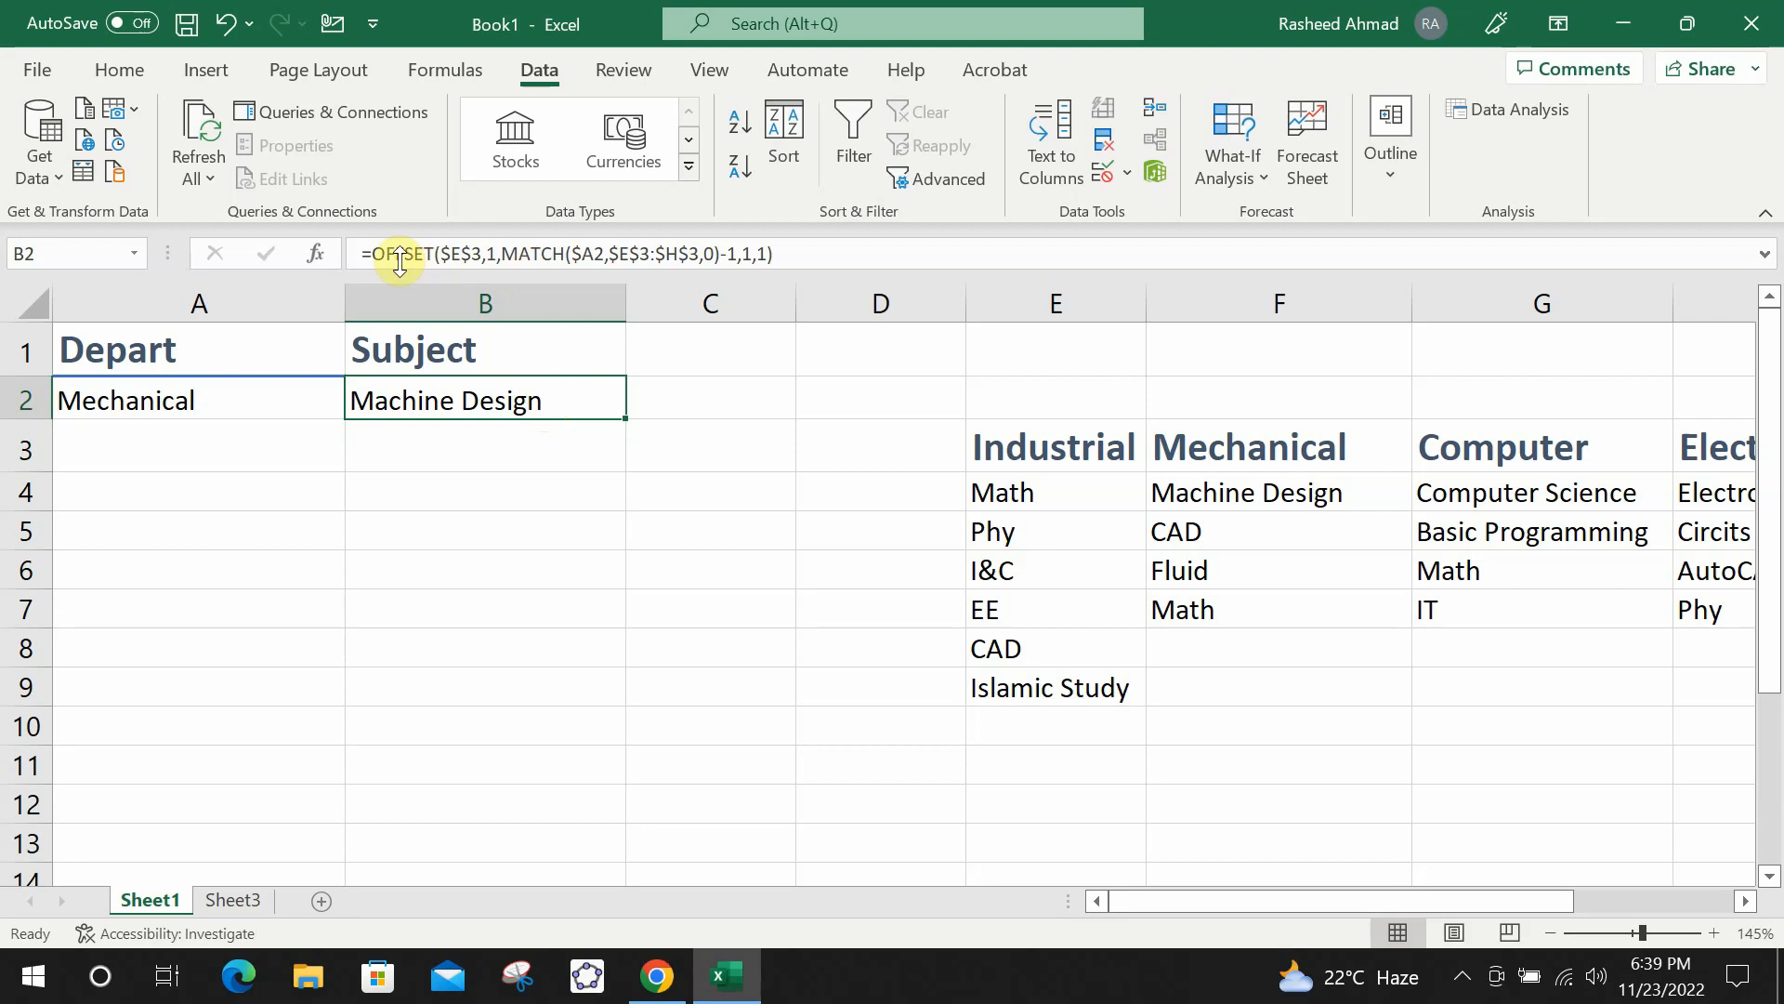
# Copy the full OFFSET formula text from cell B2, leaving the formula in place.
pyautogui.click(351, 254)
pyautogui.moveTo(350, 254); pyautogui.dragTo(790, 251)
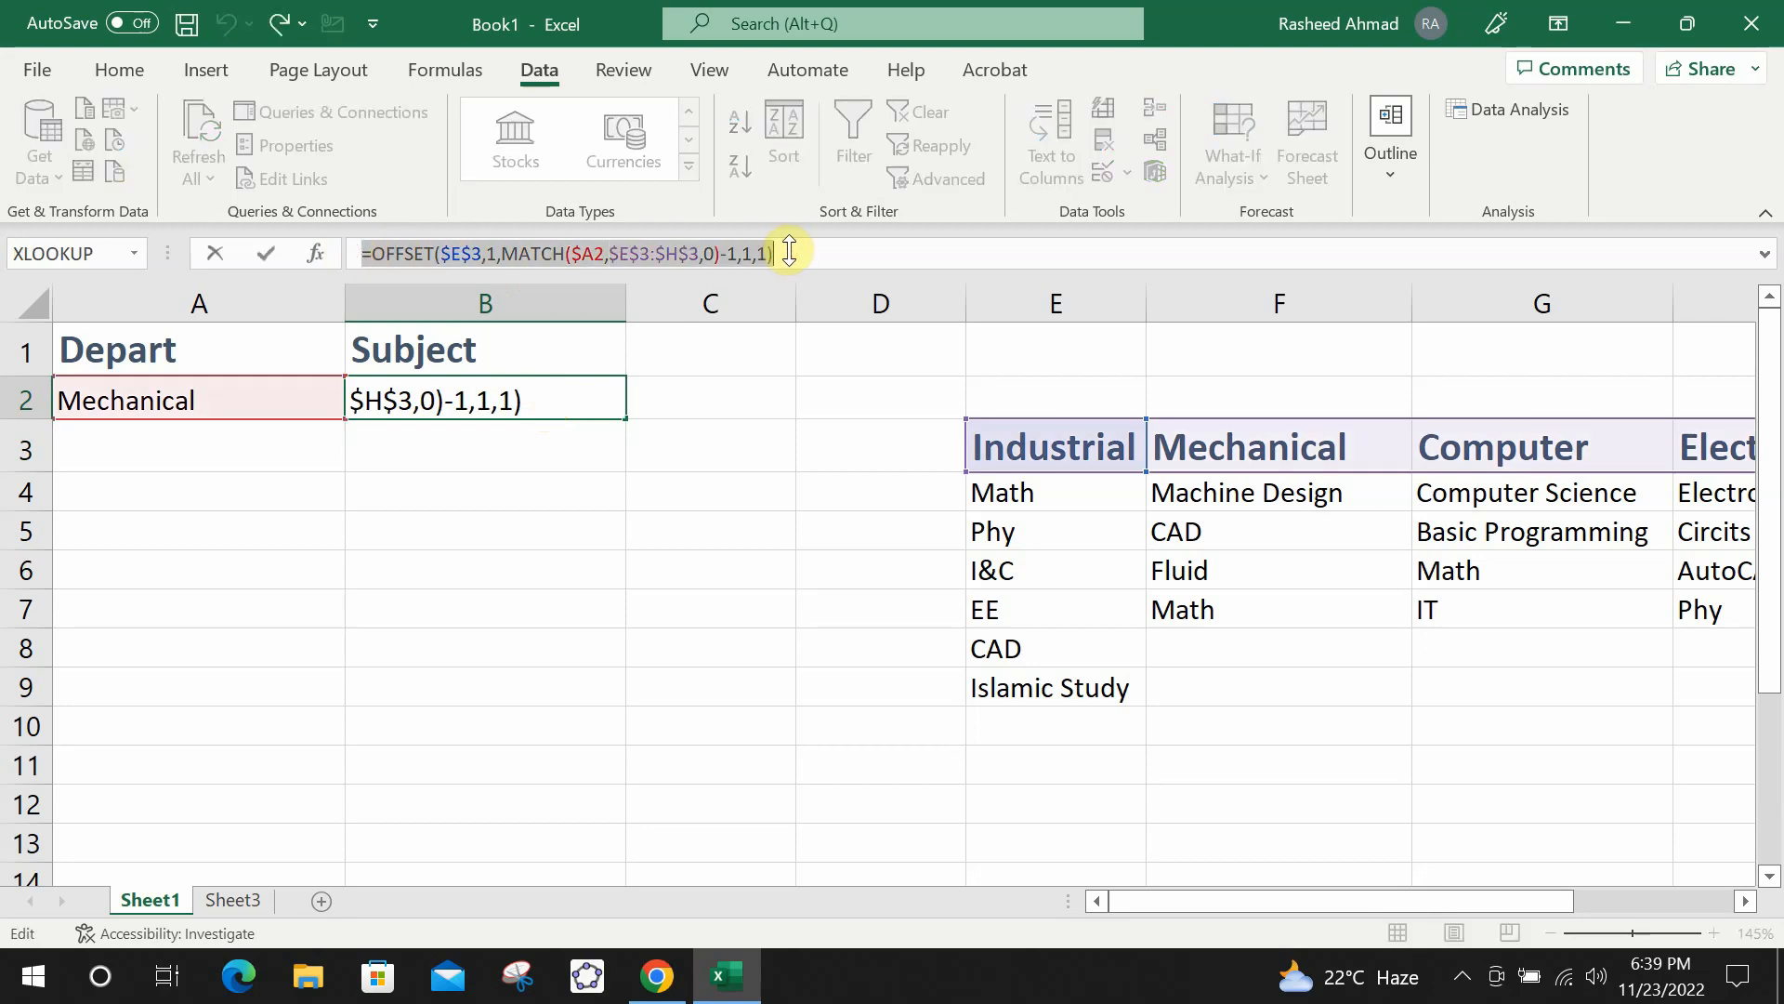
pyautogui.click(789, 251)
pyautogui.press('Return')
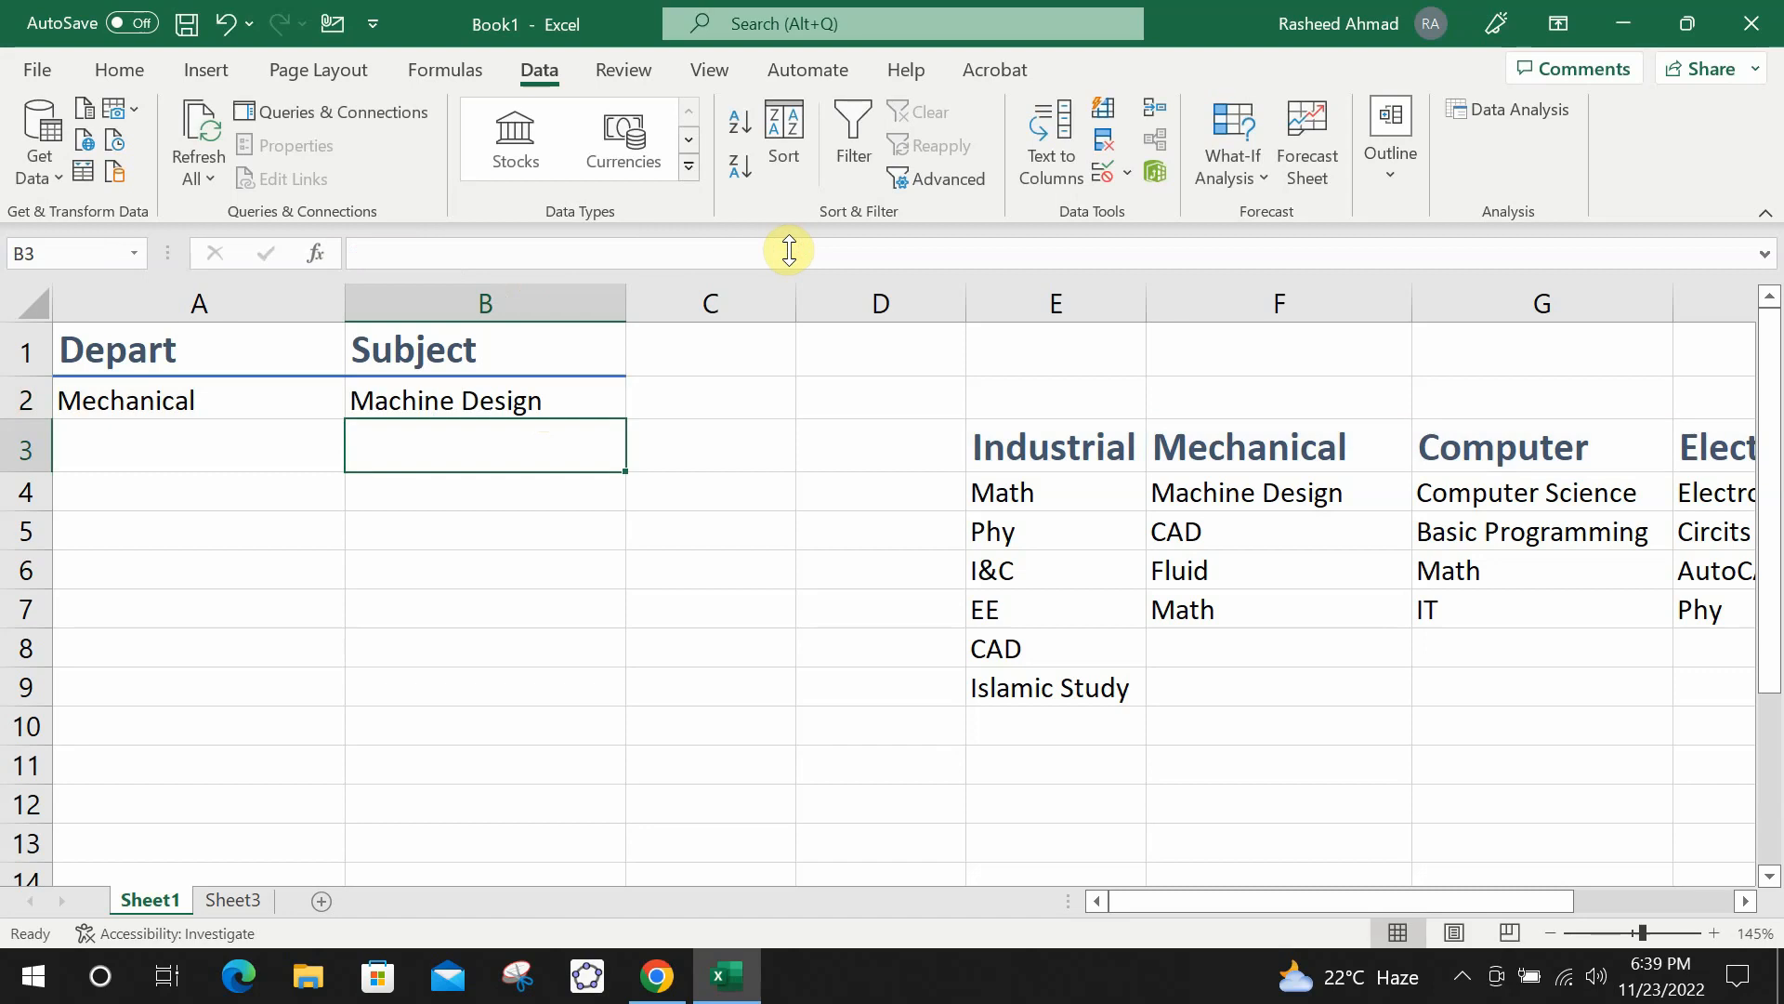
# Apply List data validation to cell B2 with the source =OFFSET($E$3,1,MATCH($A2,$E$3:$H$3,0)-1,1,1).
pyautogui.click(559, 394)
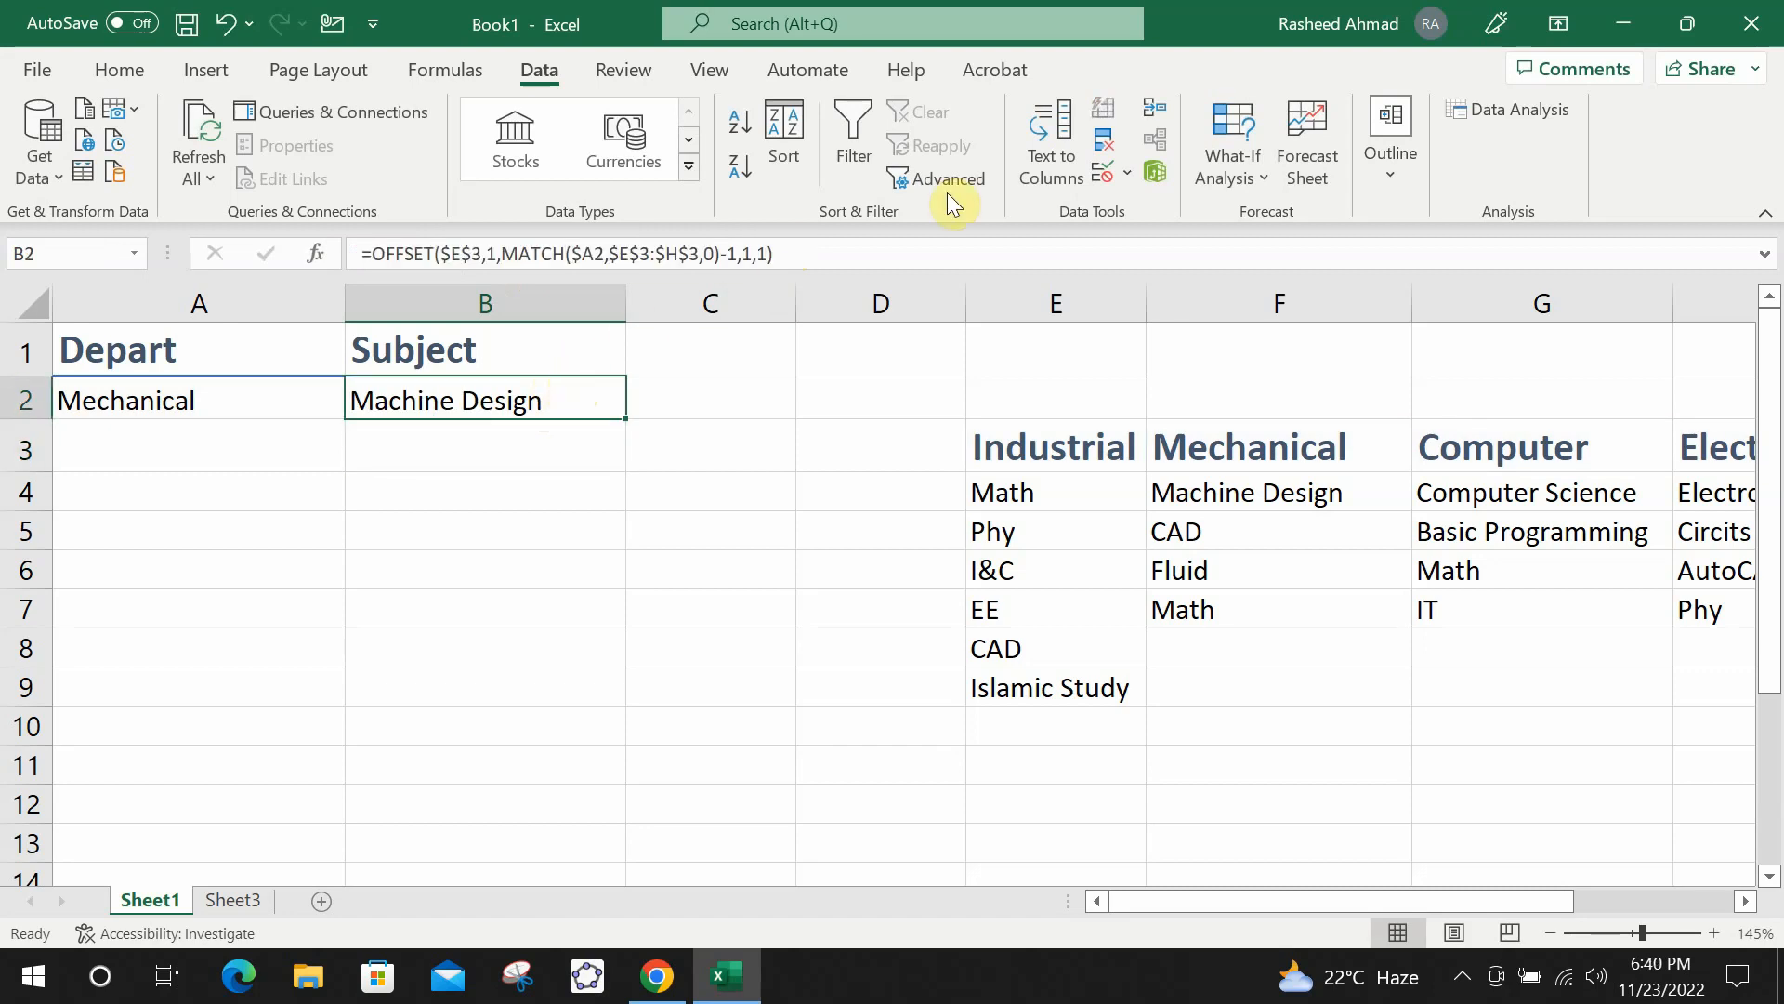
pyautogui.click(1125, 174)
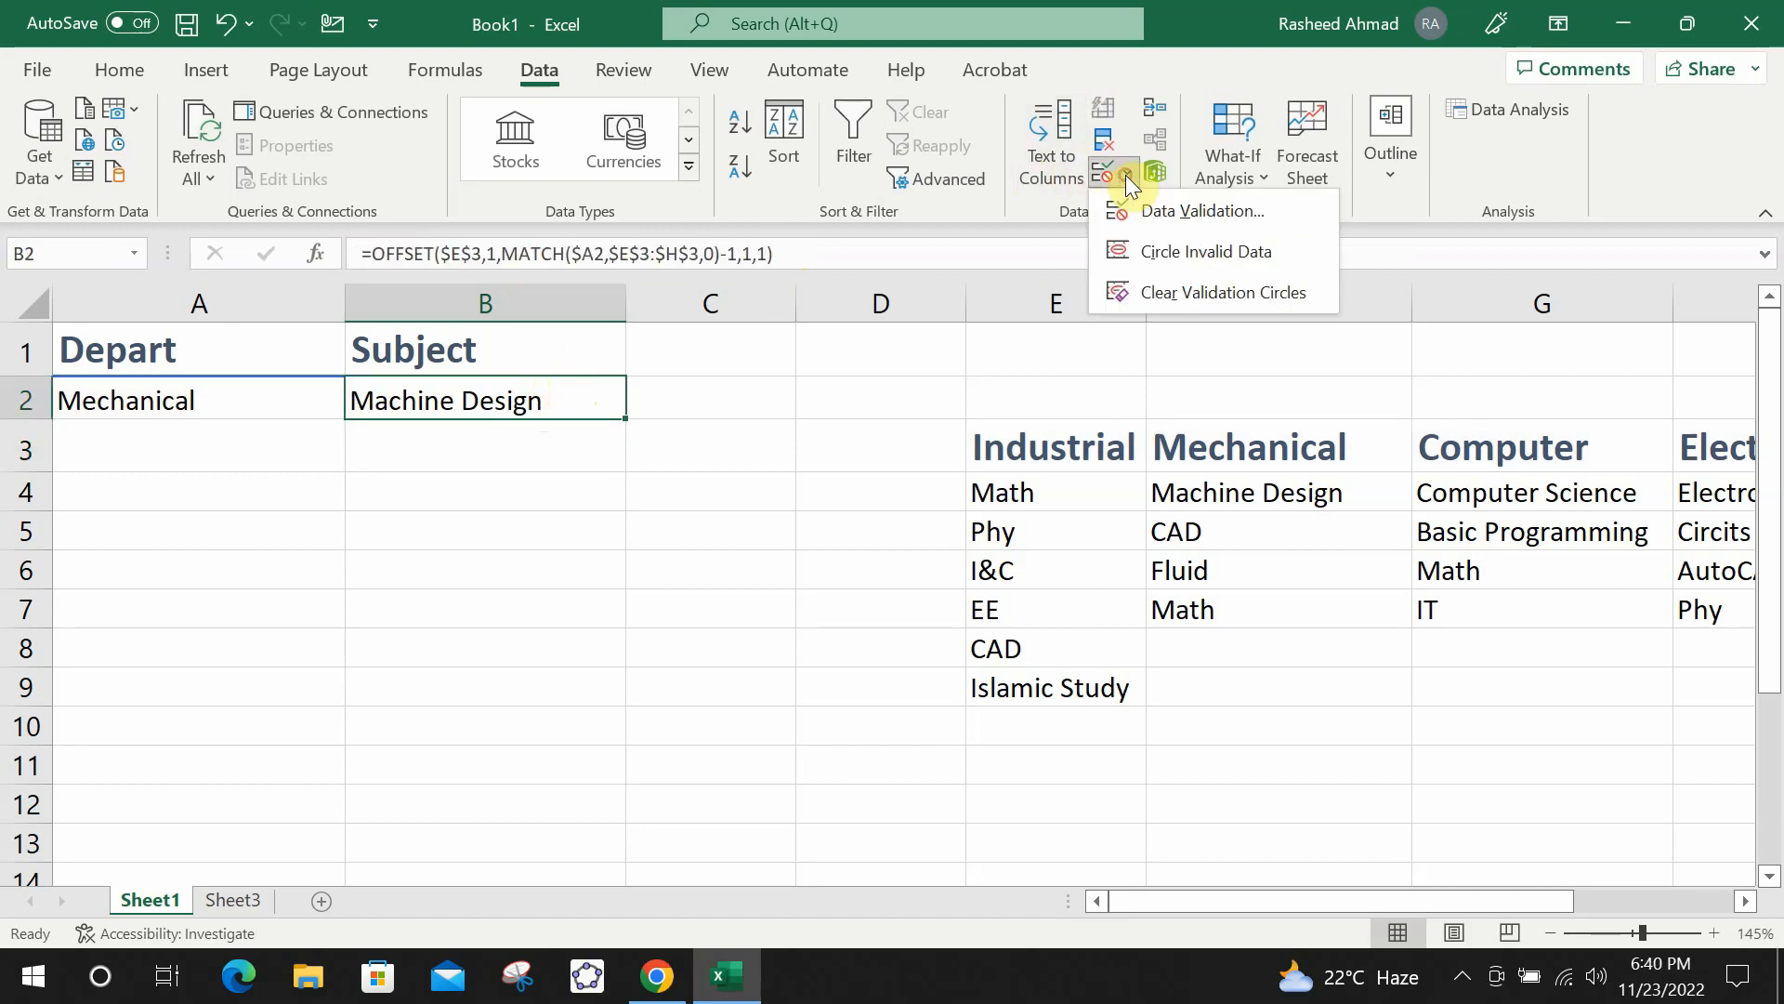
pyautogui.click(1158, 208)
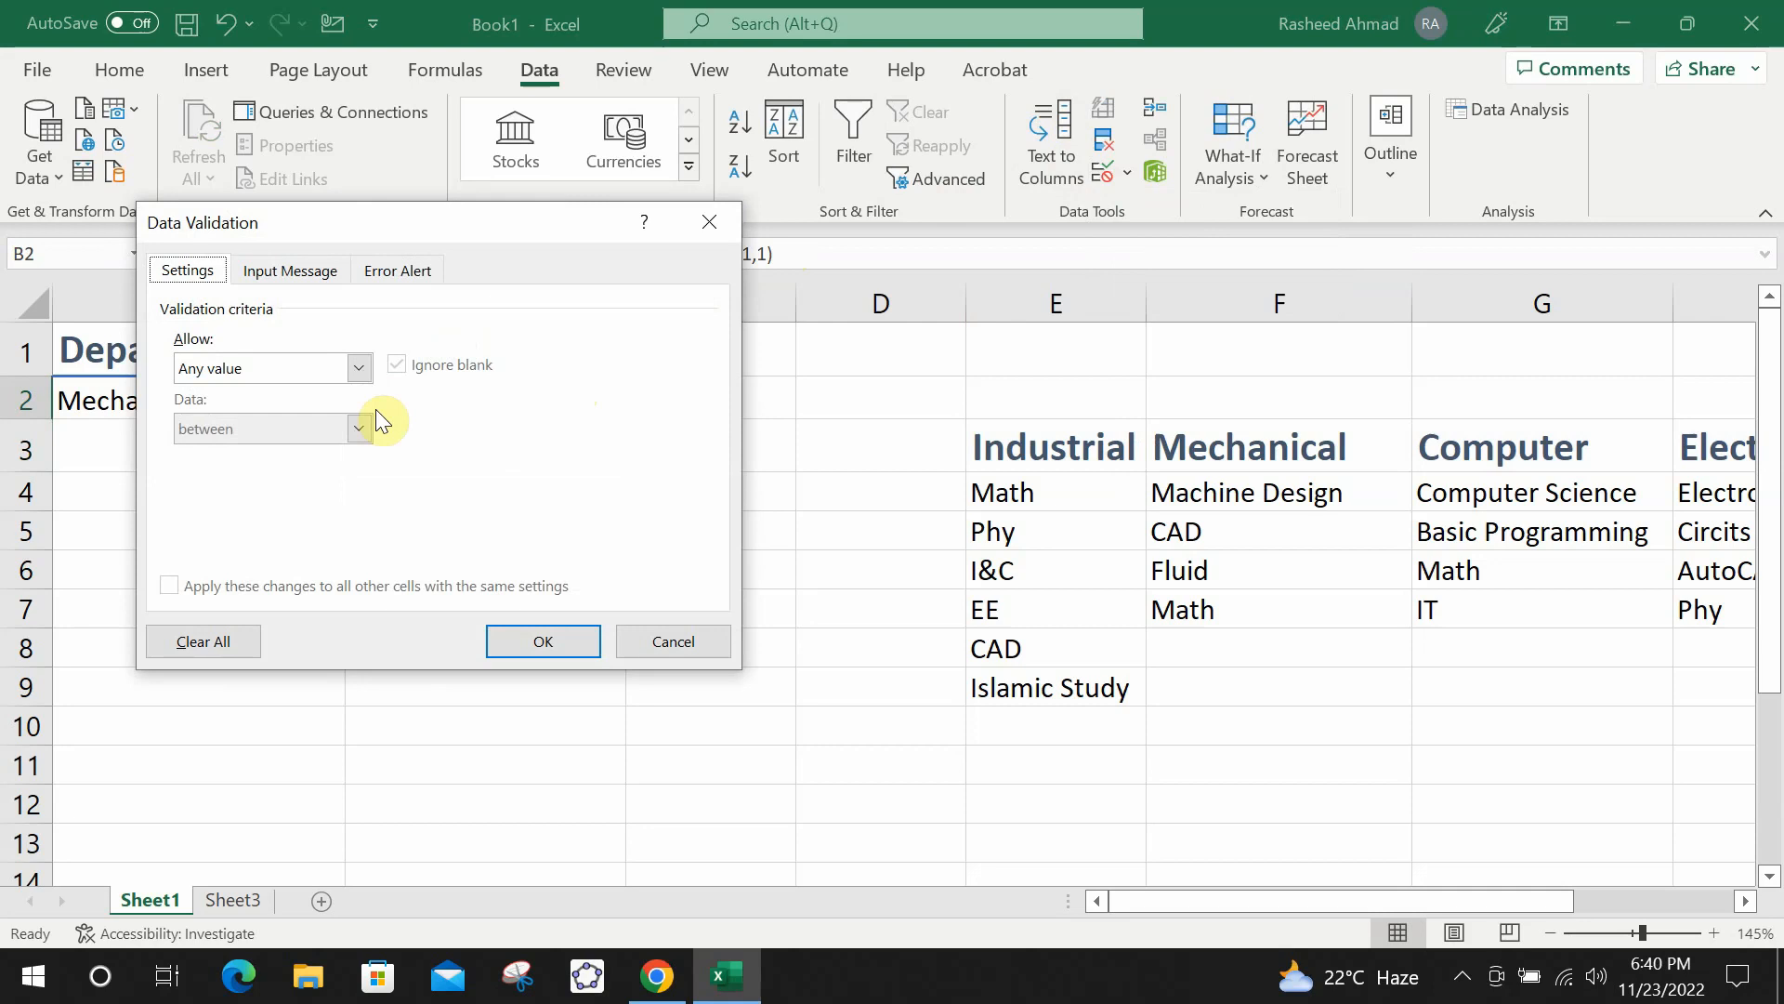
pyautogui.click(365, 371)
pyautogui.click(281, 450)
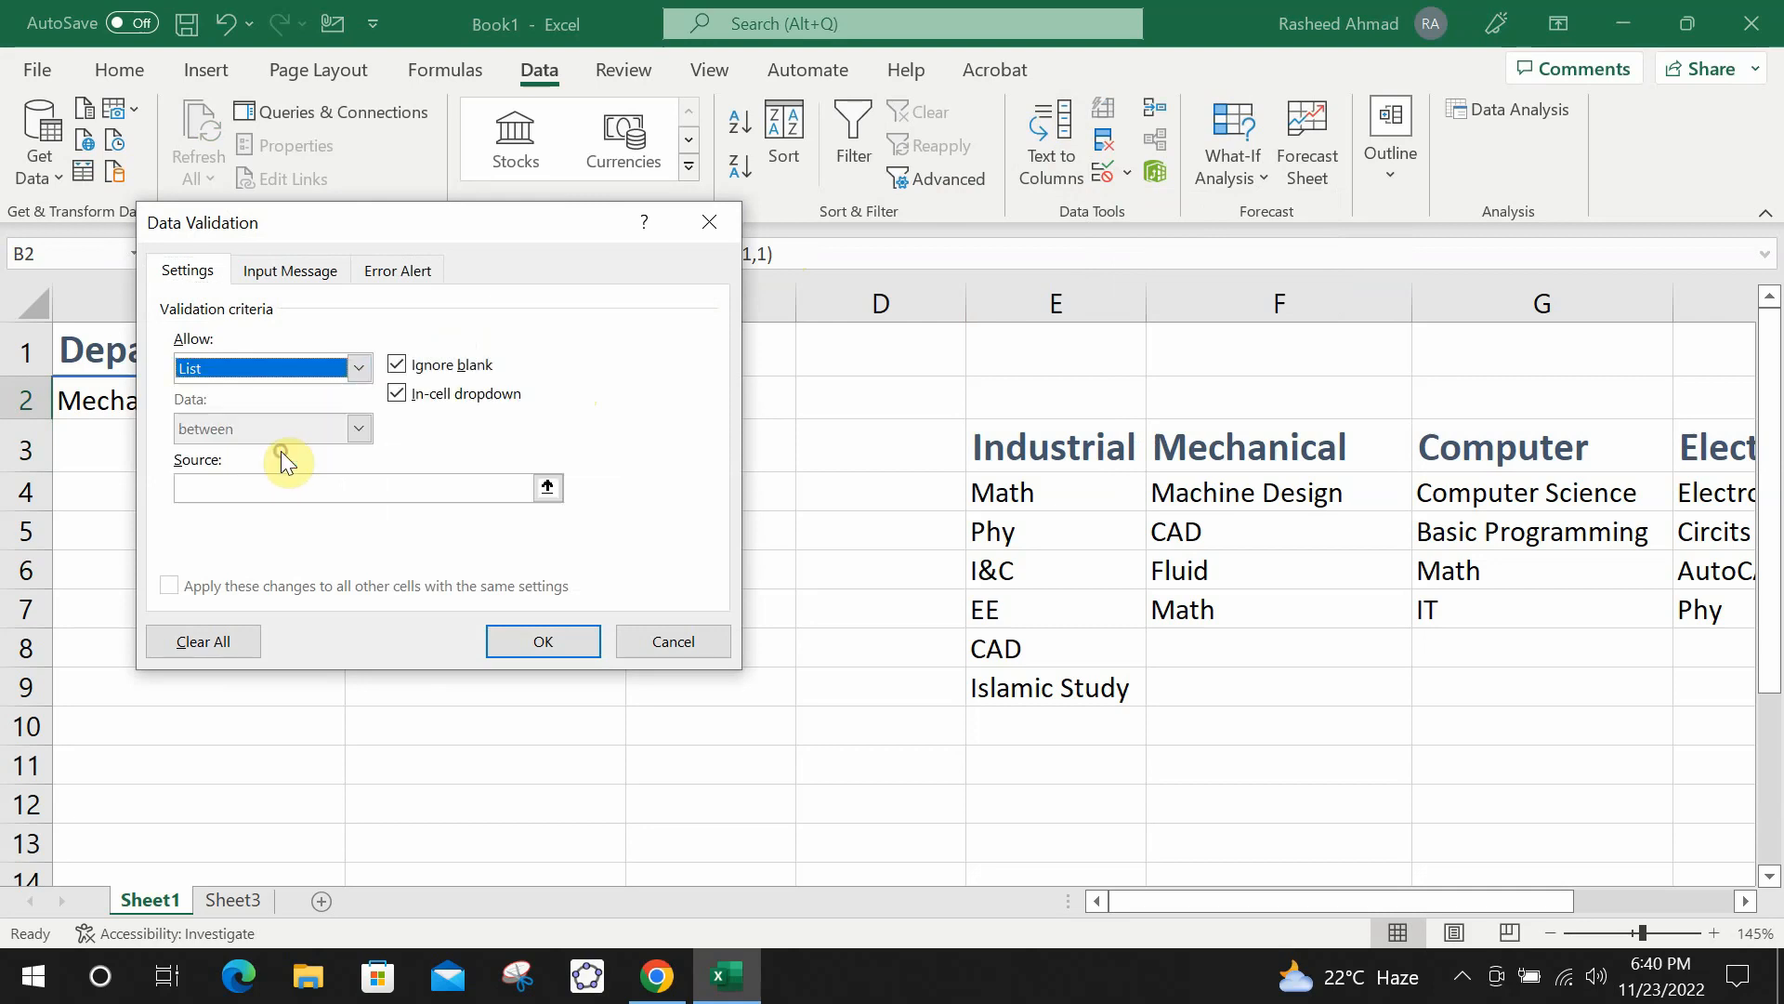
pyautogui.click(288, 481)
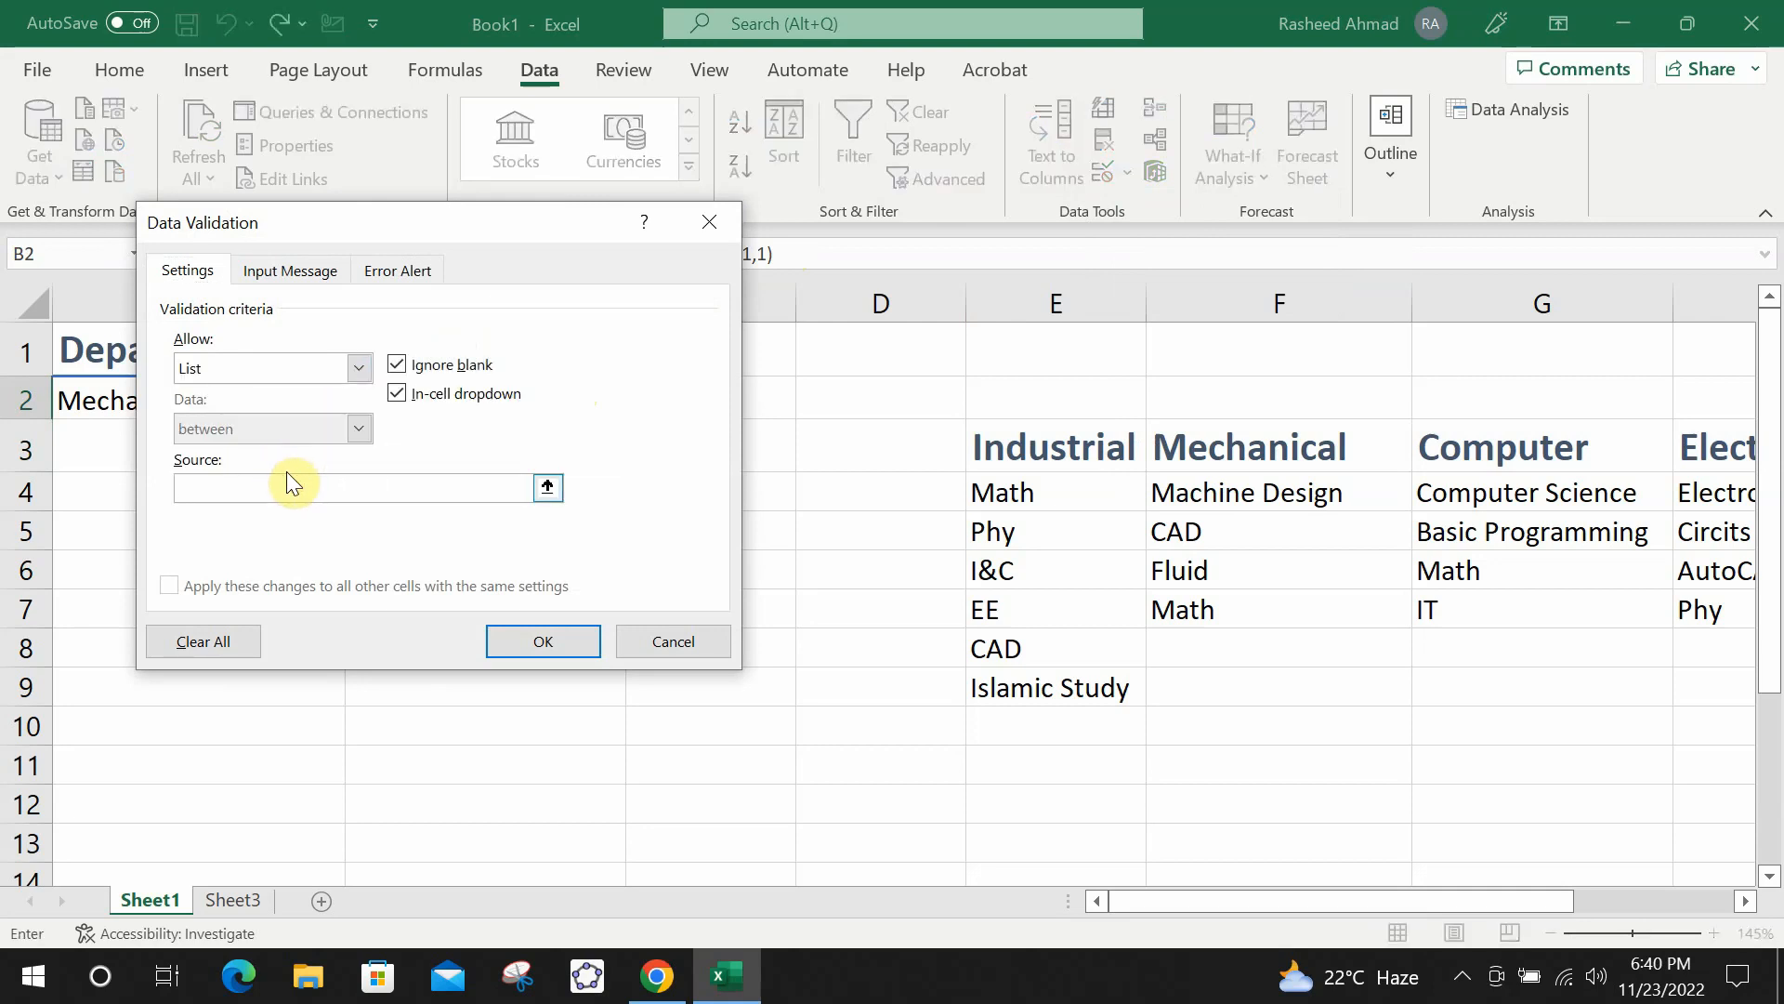
pyautogui.write('=OFFSET($E$3,1,MATCH($A2,$E$3:$H$3,0)-1,1,1)')
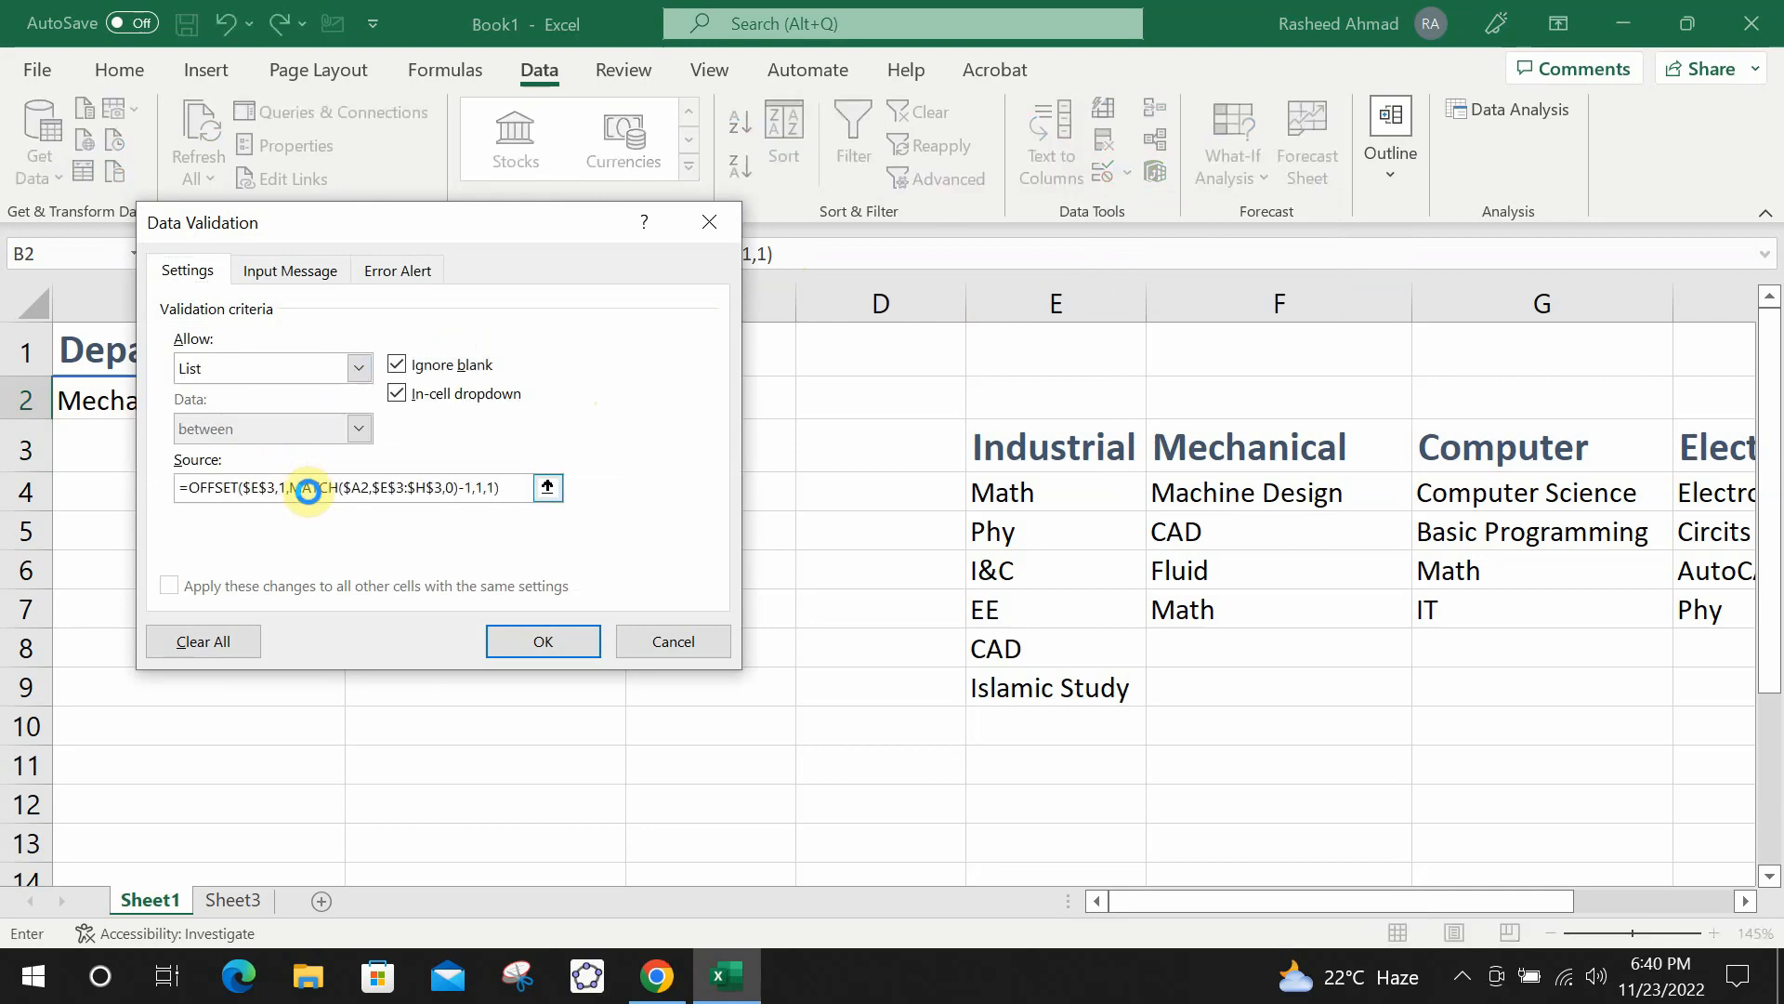
pyautogui.click(547, 656)
pyautogui.click(566, 453)
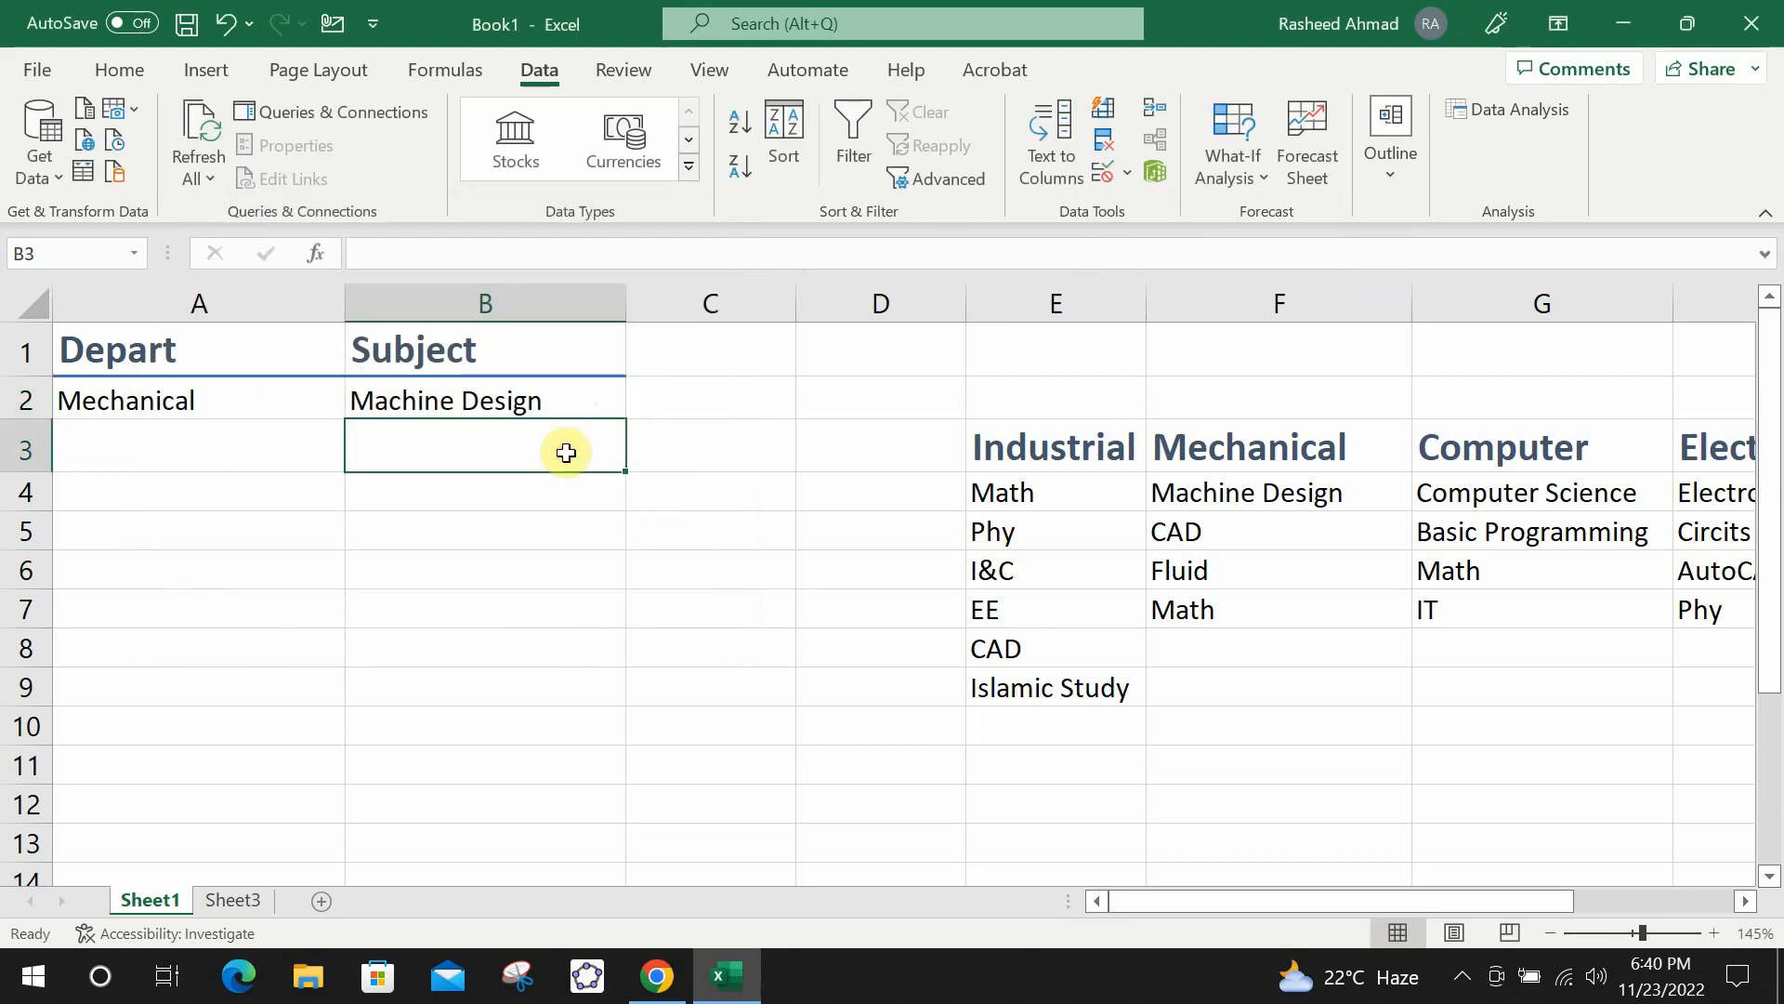
# Choose Electrical from the department dropdown in A2 and check the dependent subject in B2.
pyautogui.click(542, 398)
pyautogui.click(257, 398)
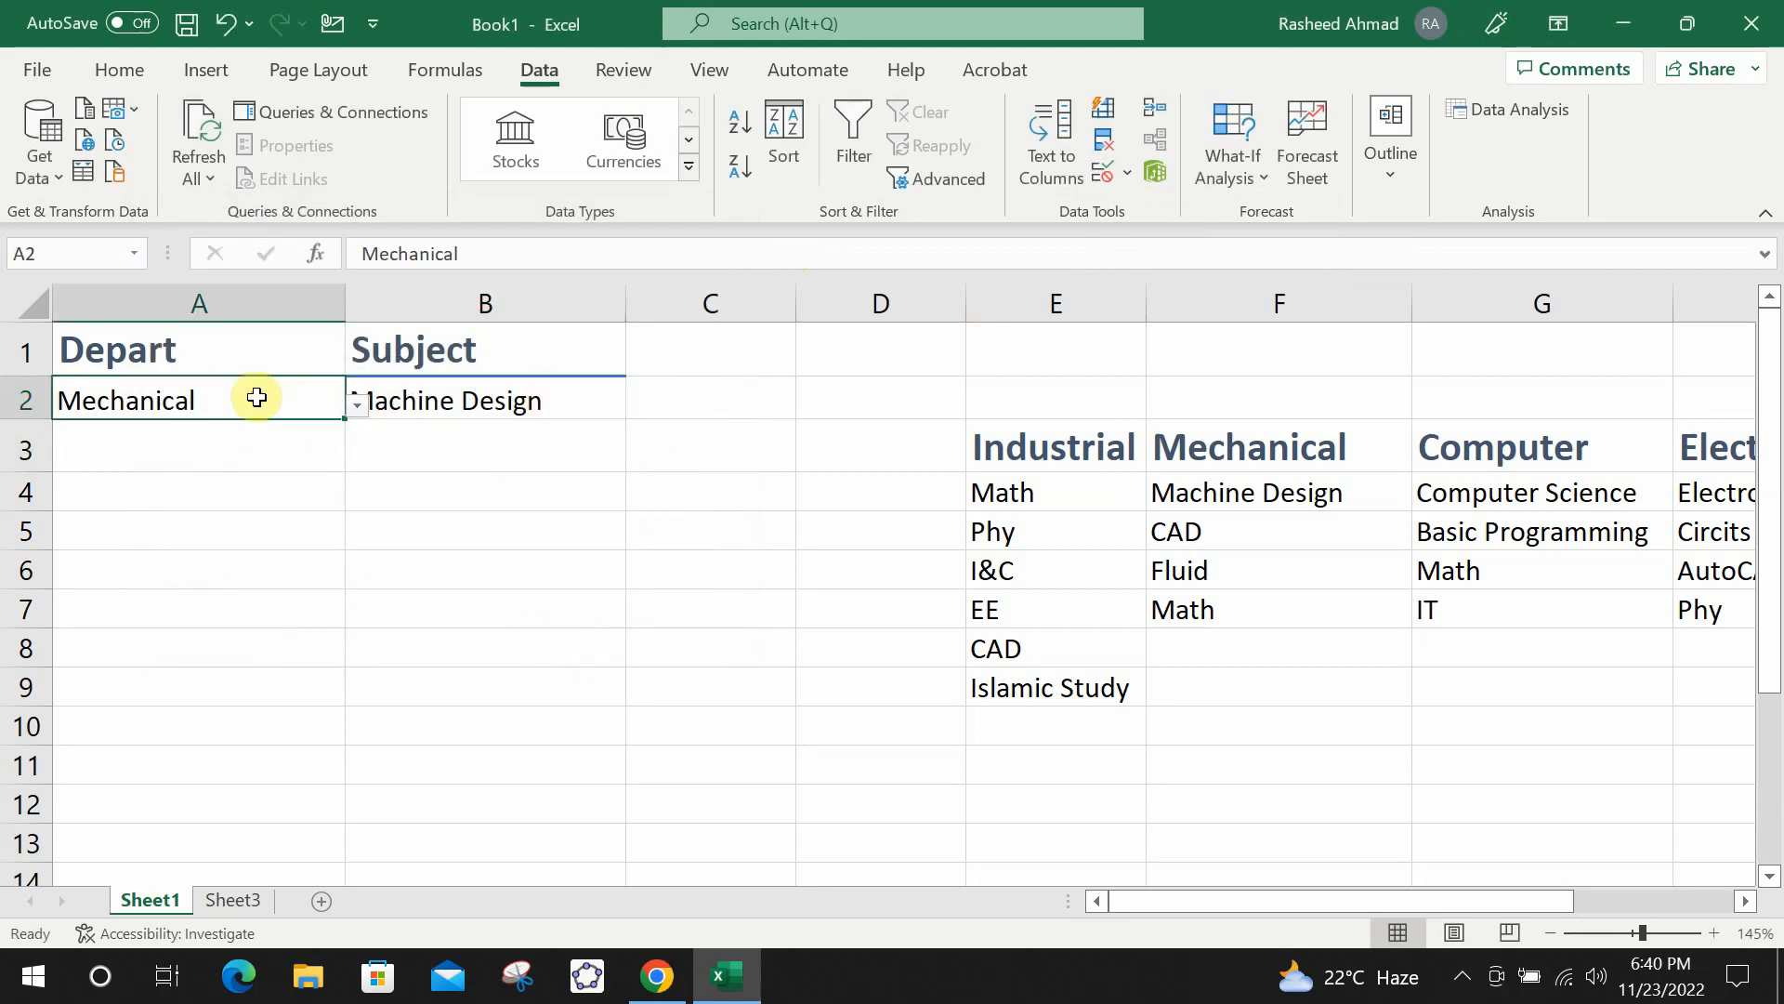
pyautogui.click(359, 407)
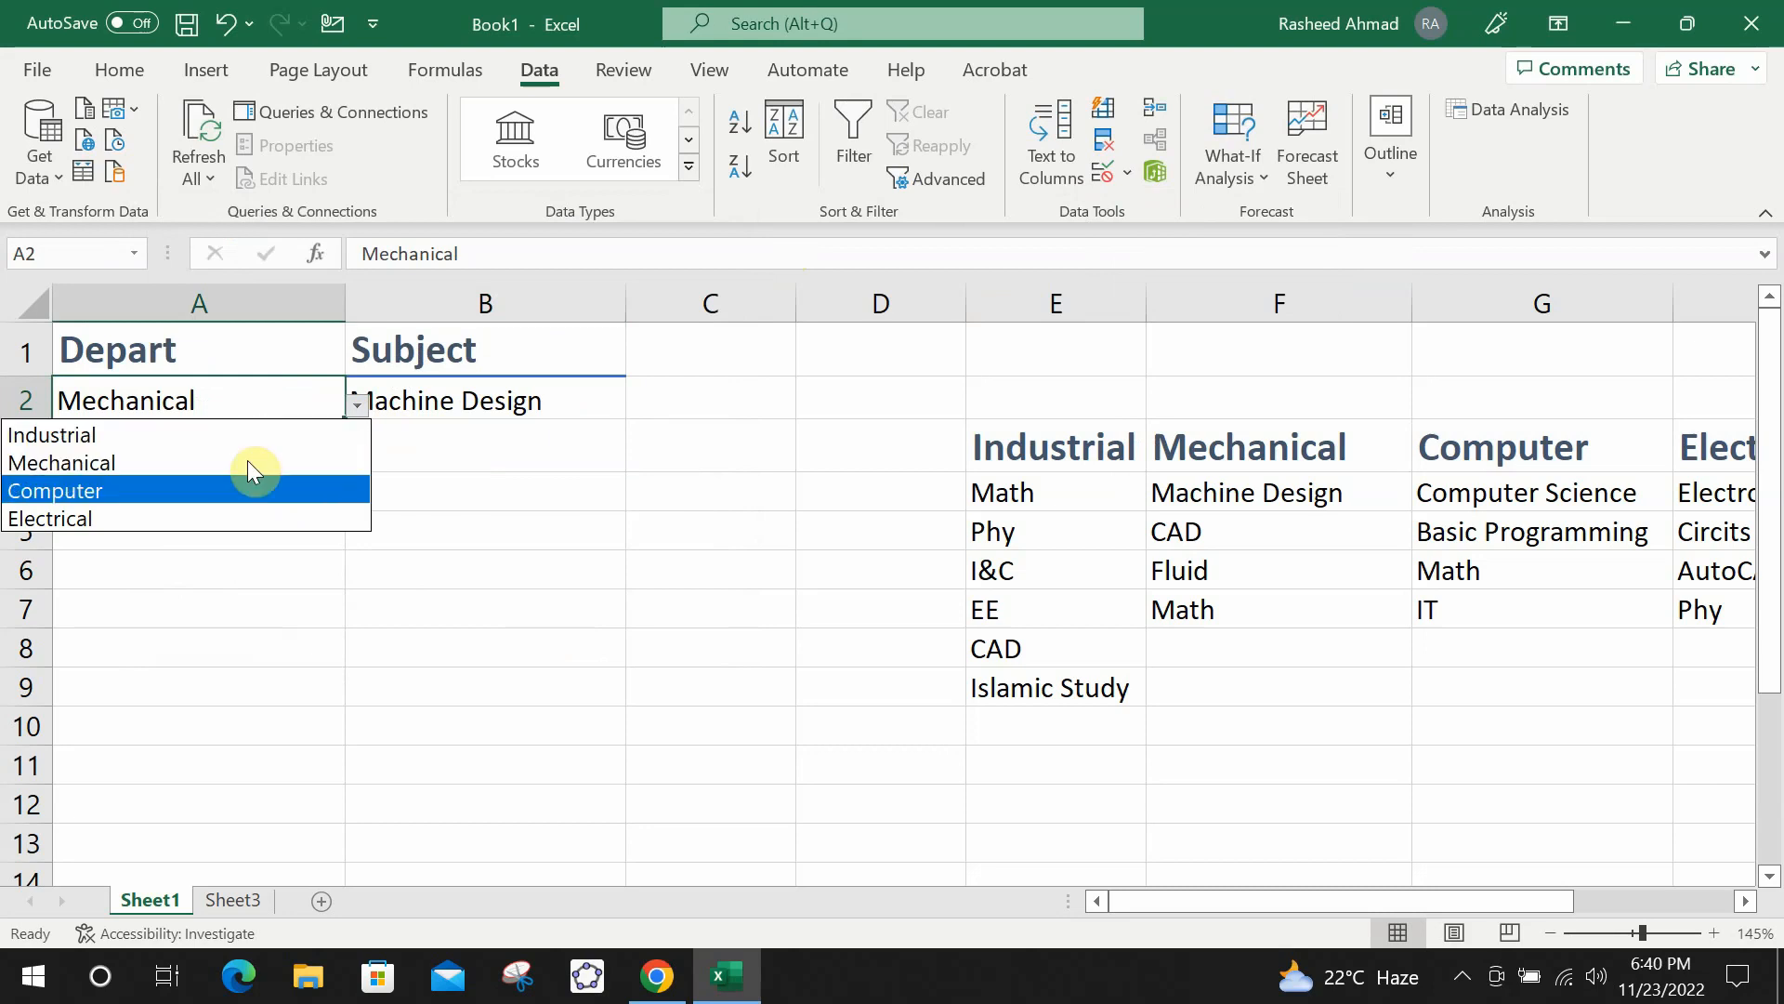
pyautogui.click(237, 518)
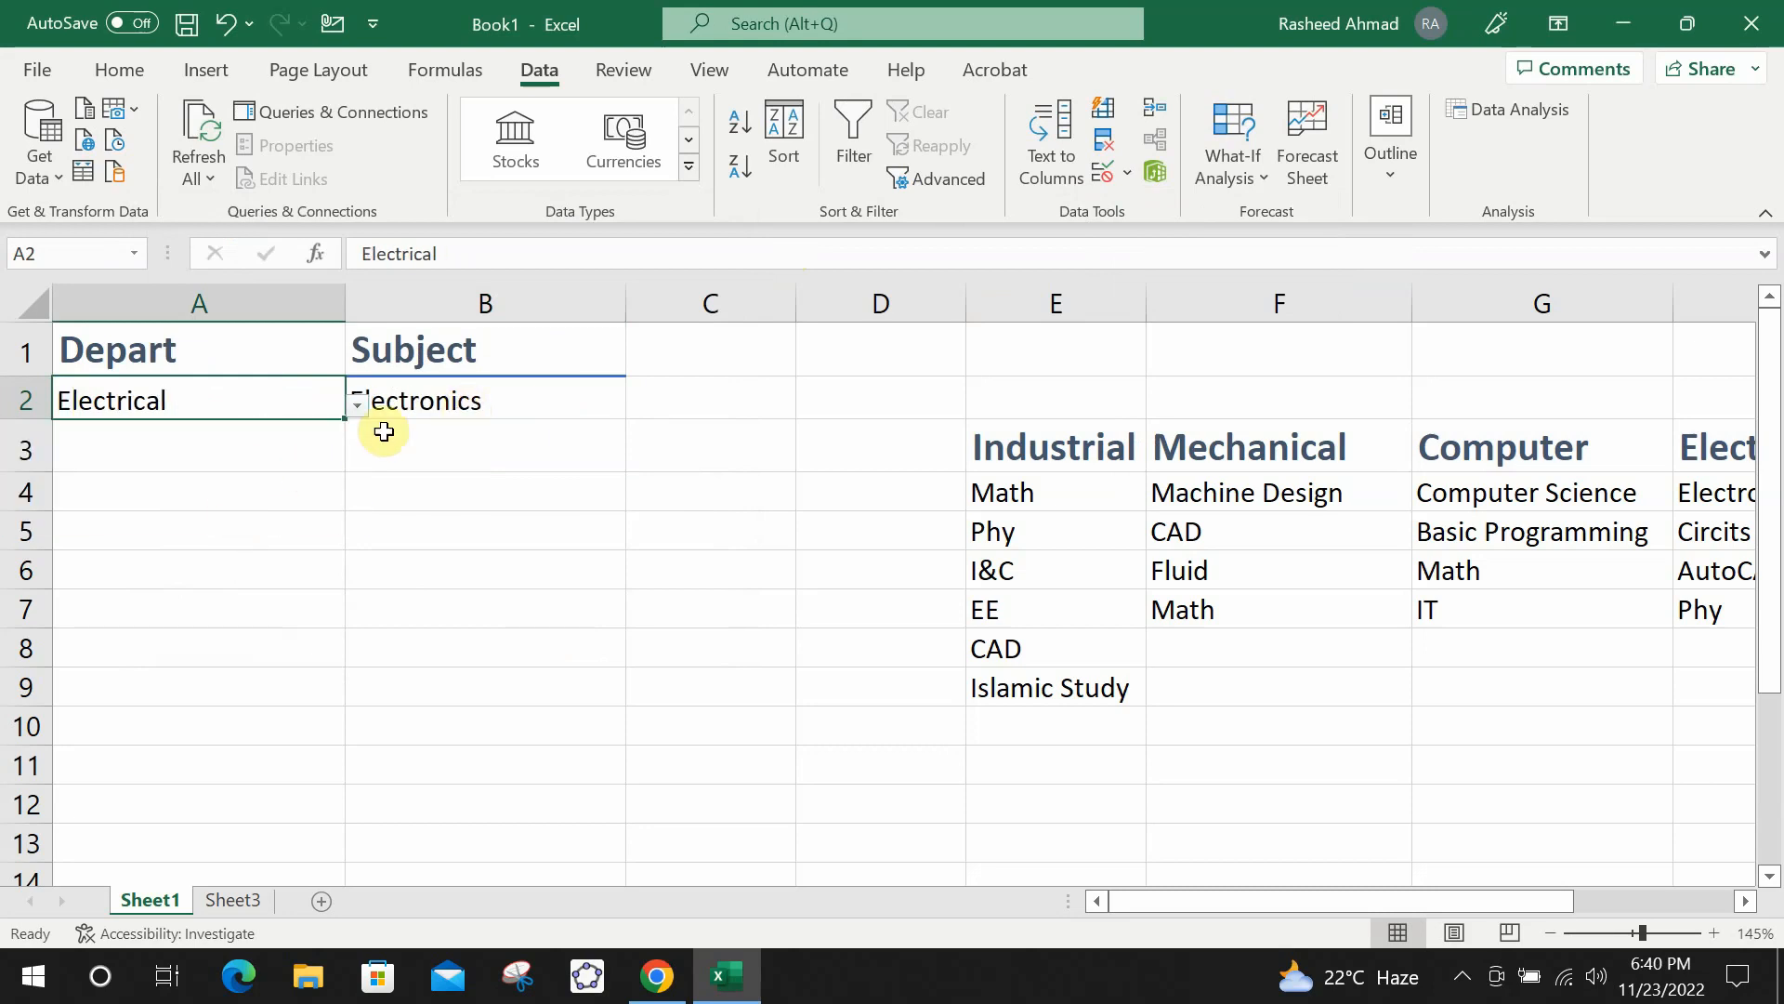
pyautogui.click(471, 400)
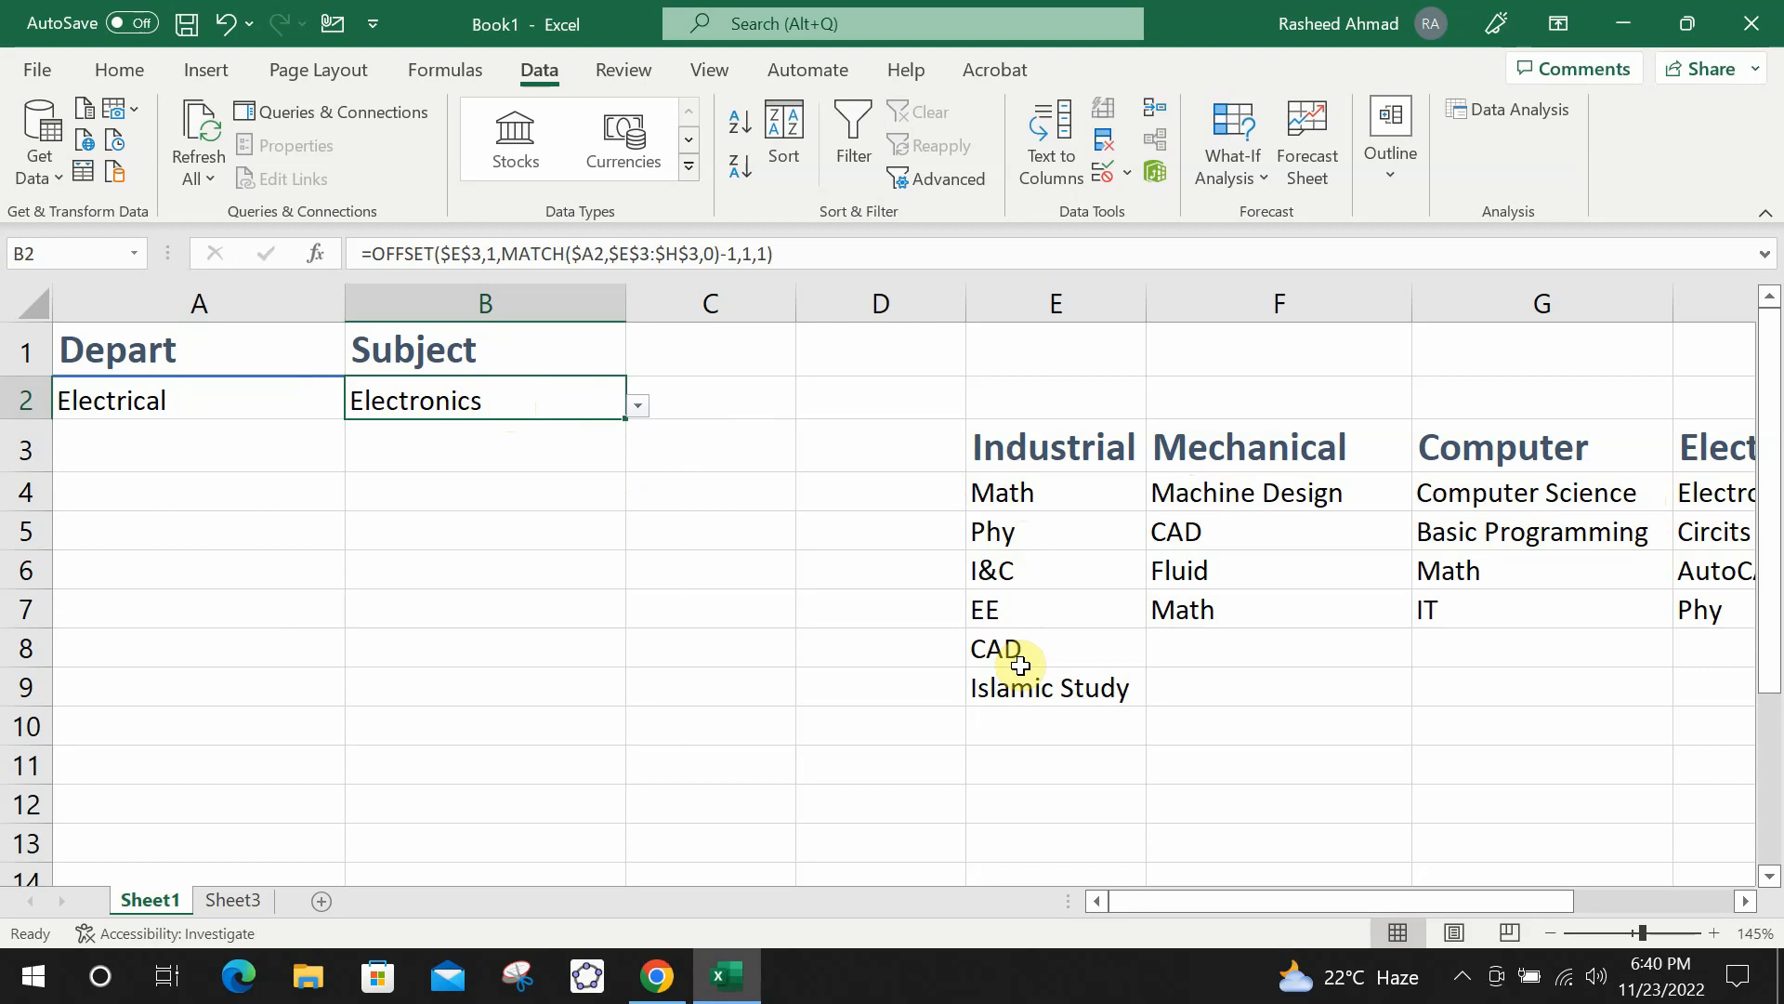
# Begin a COUNTA formula in cell C4 with a nested OFFSET function that uses $E$3 as its reference.
pyautogui.click(738, 500)
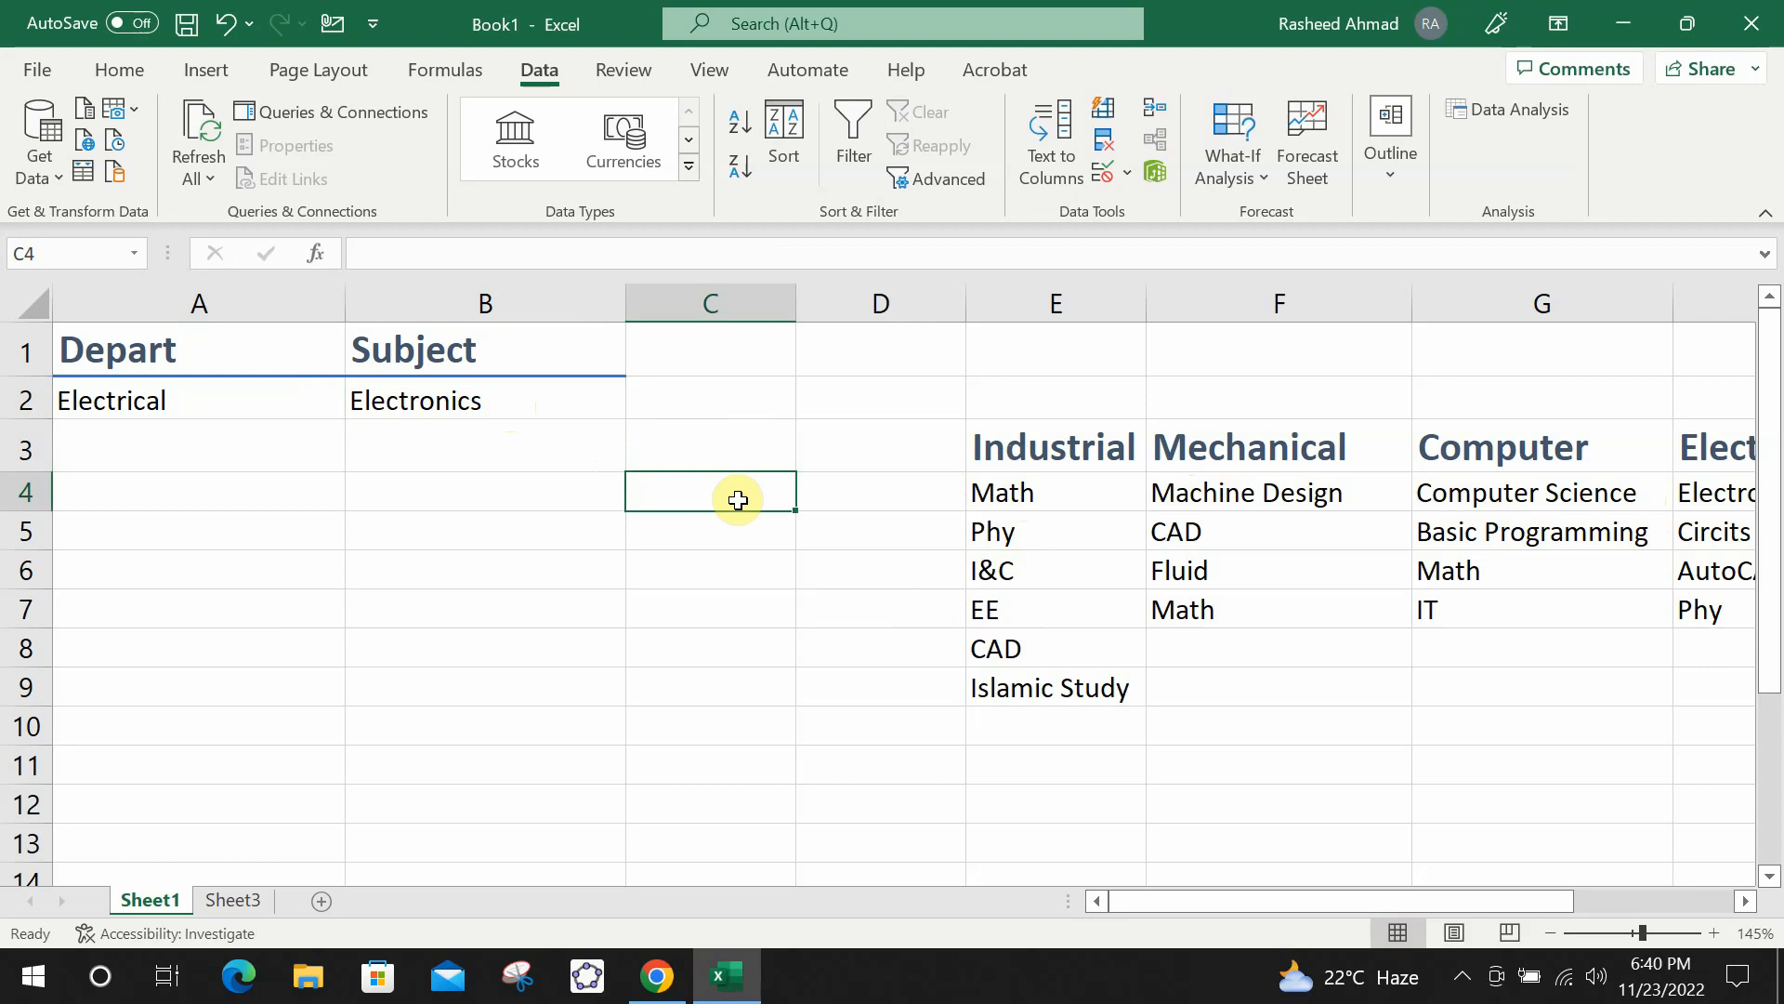
pyautogui.write('=')
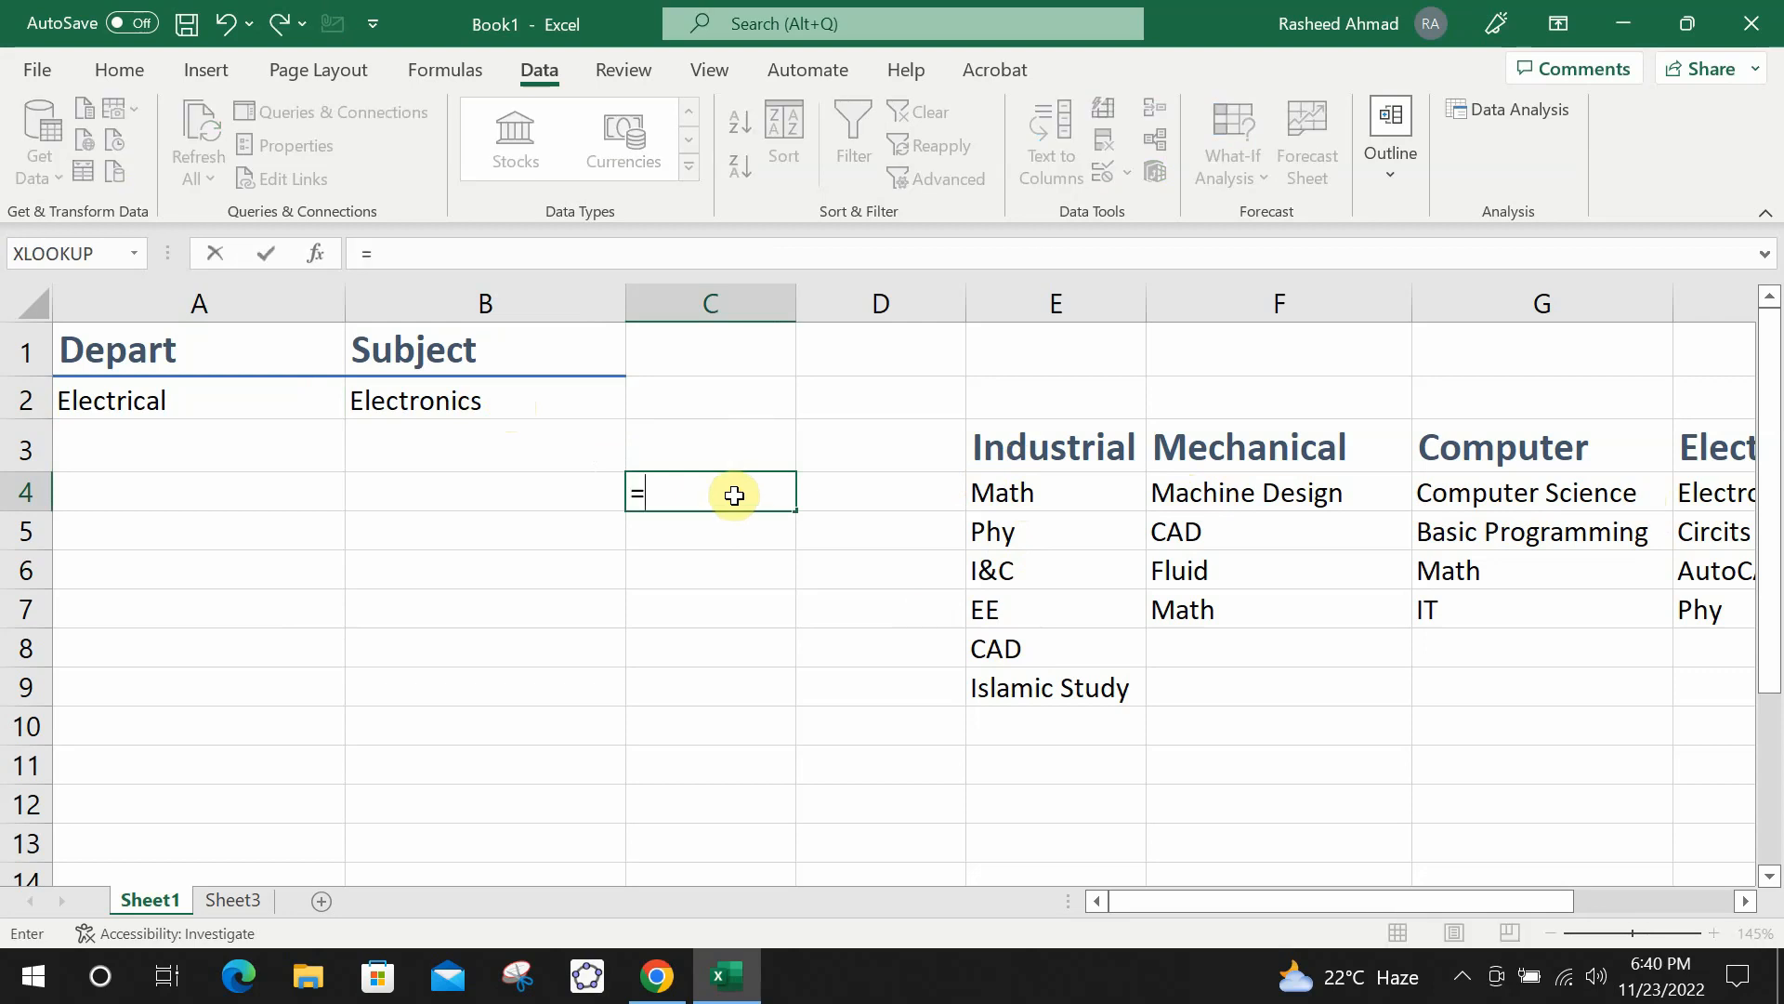
pyautogui.write('cou')
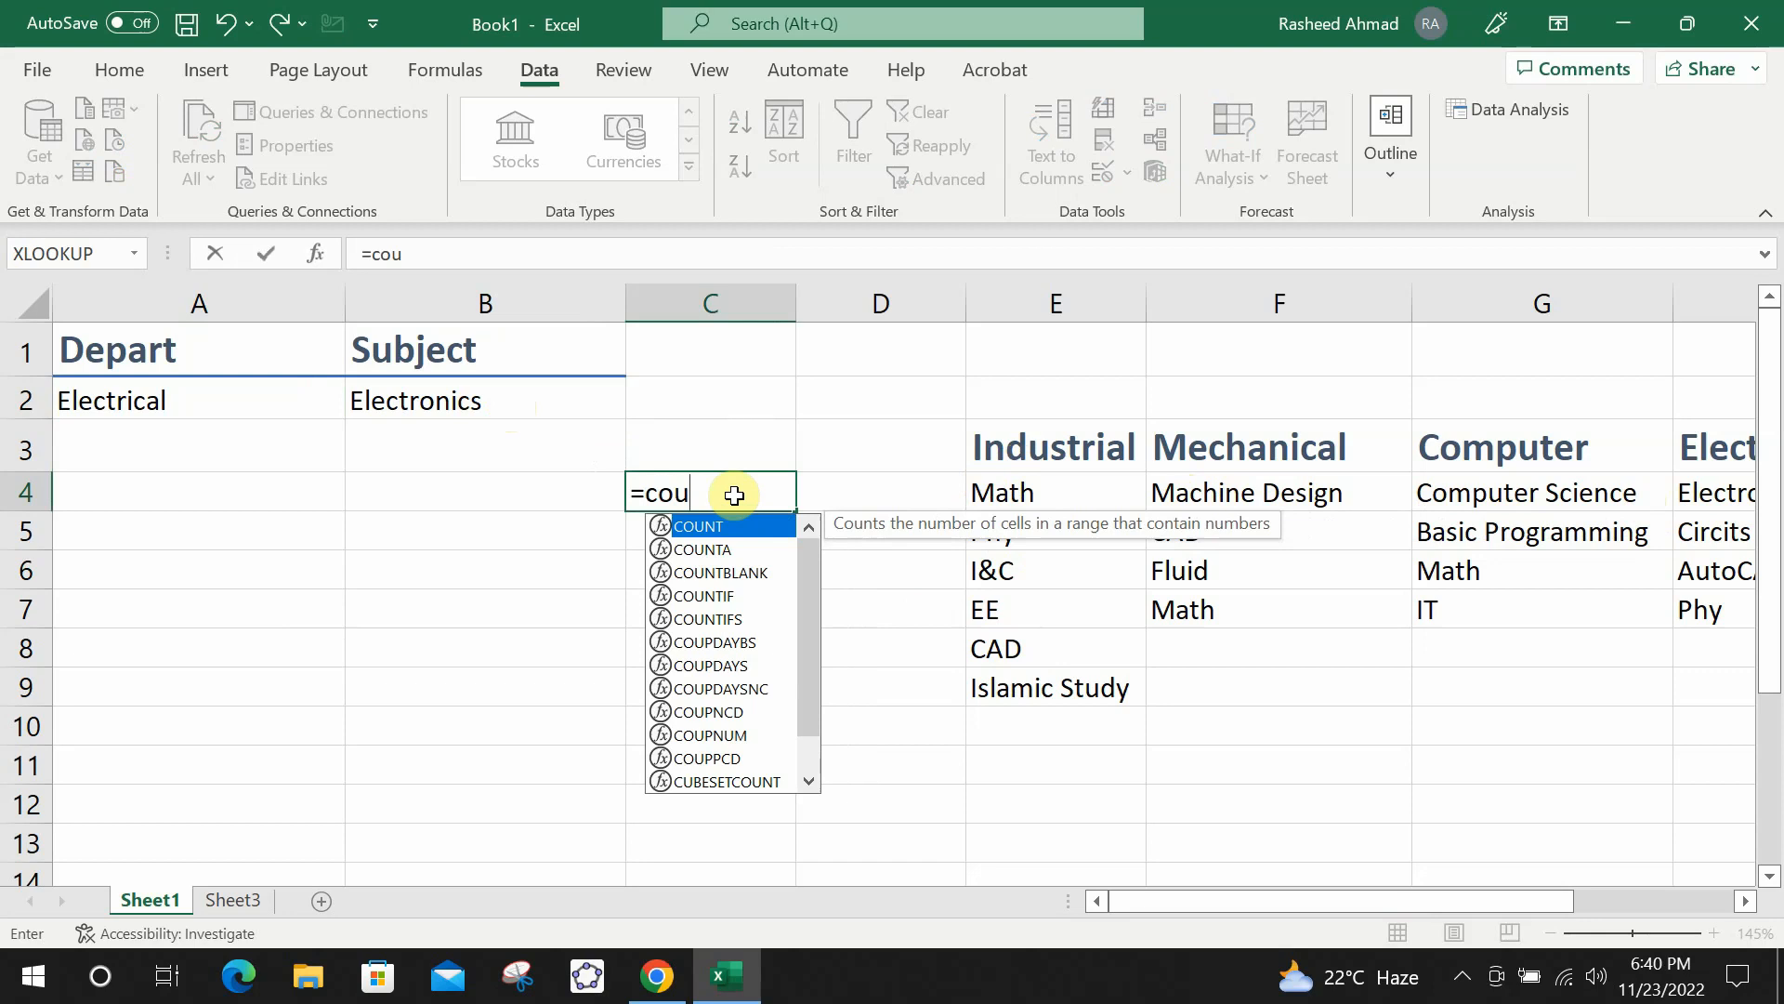
pyautogui.press('Down')
pyautogui.press('Tab')
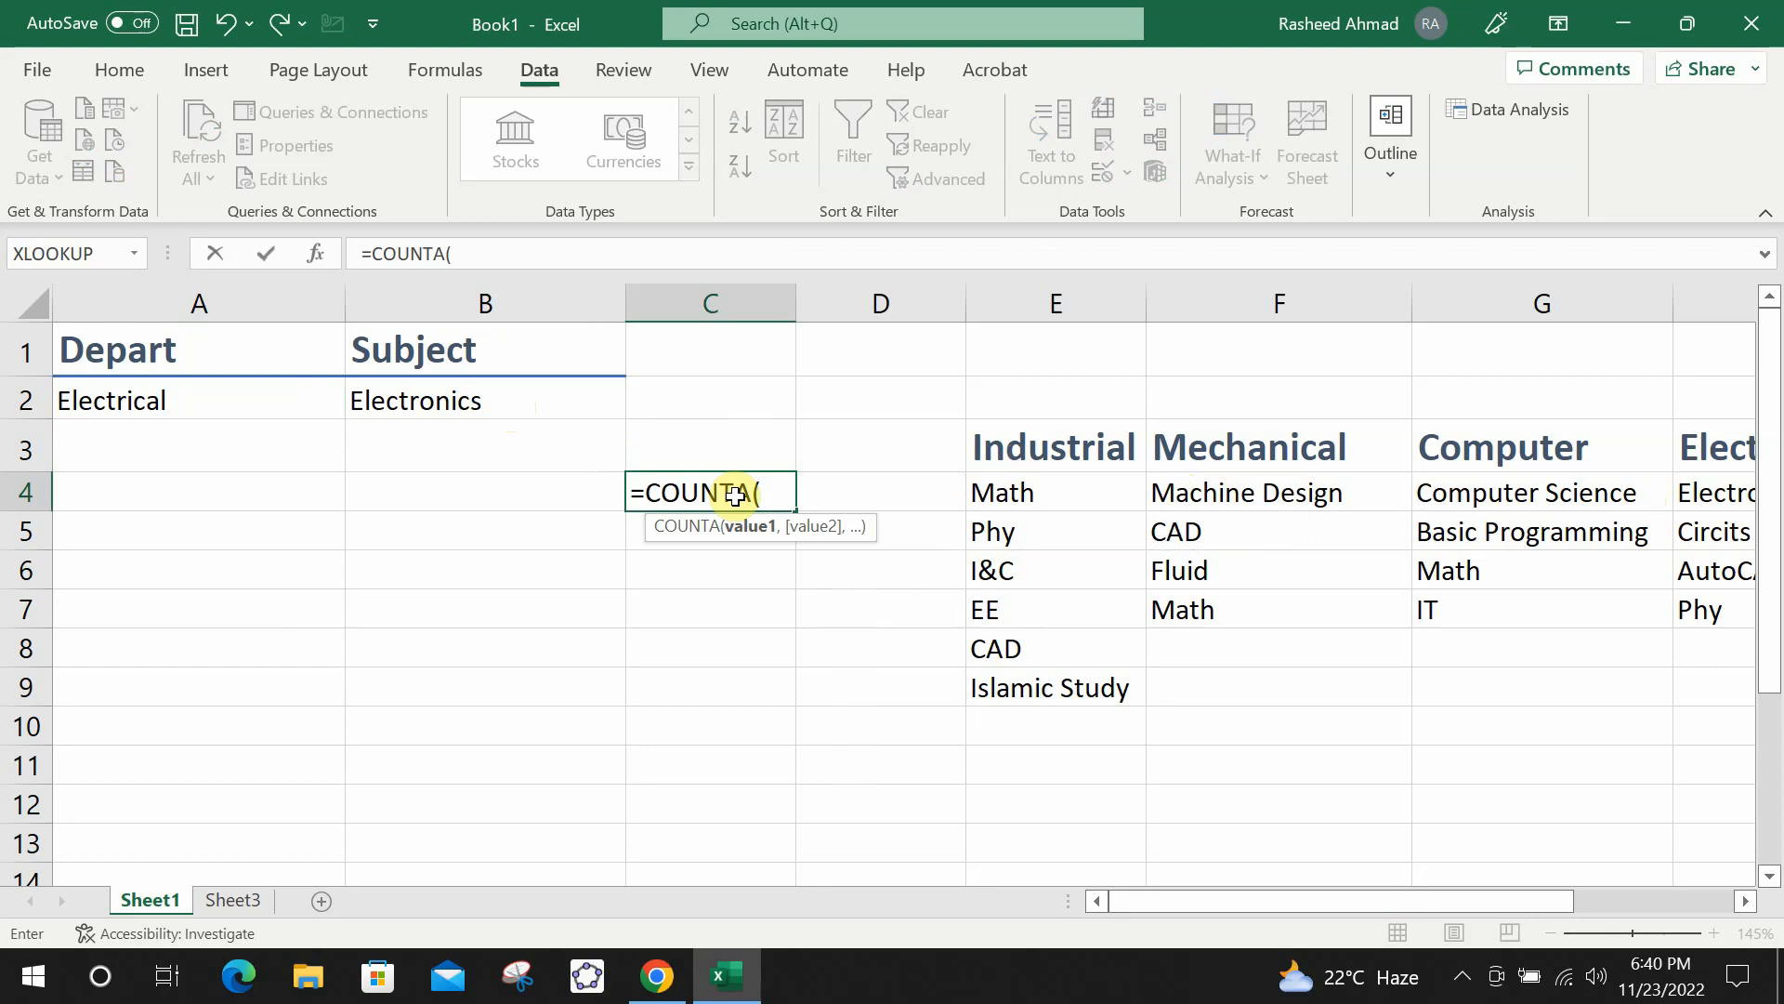
pyautogui.write('of')
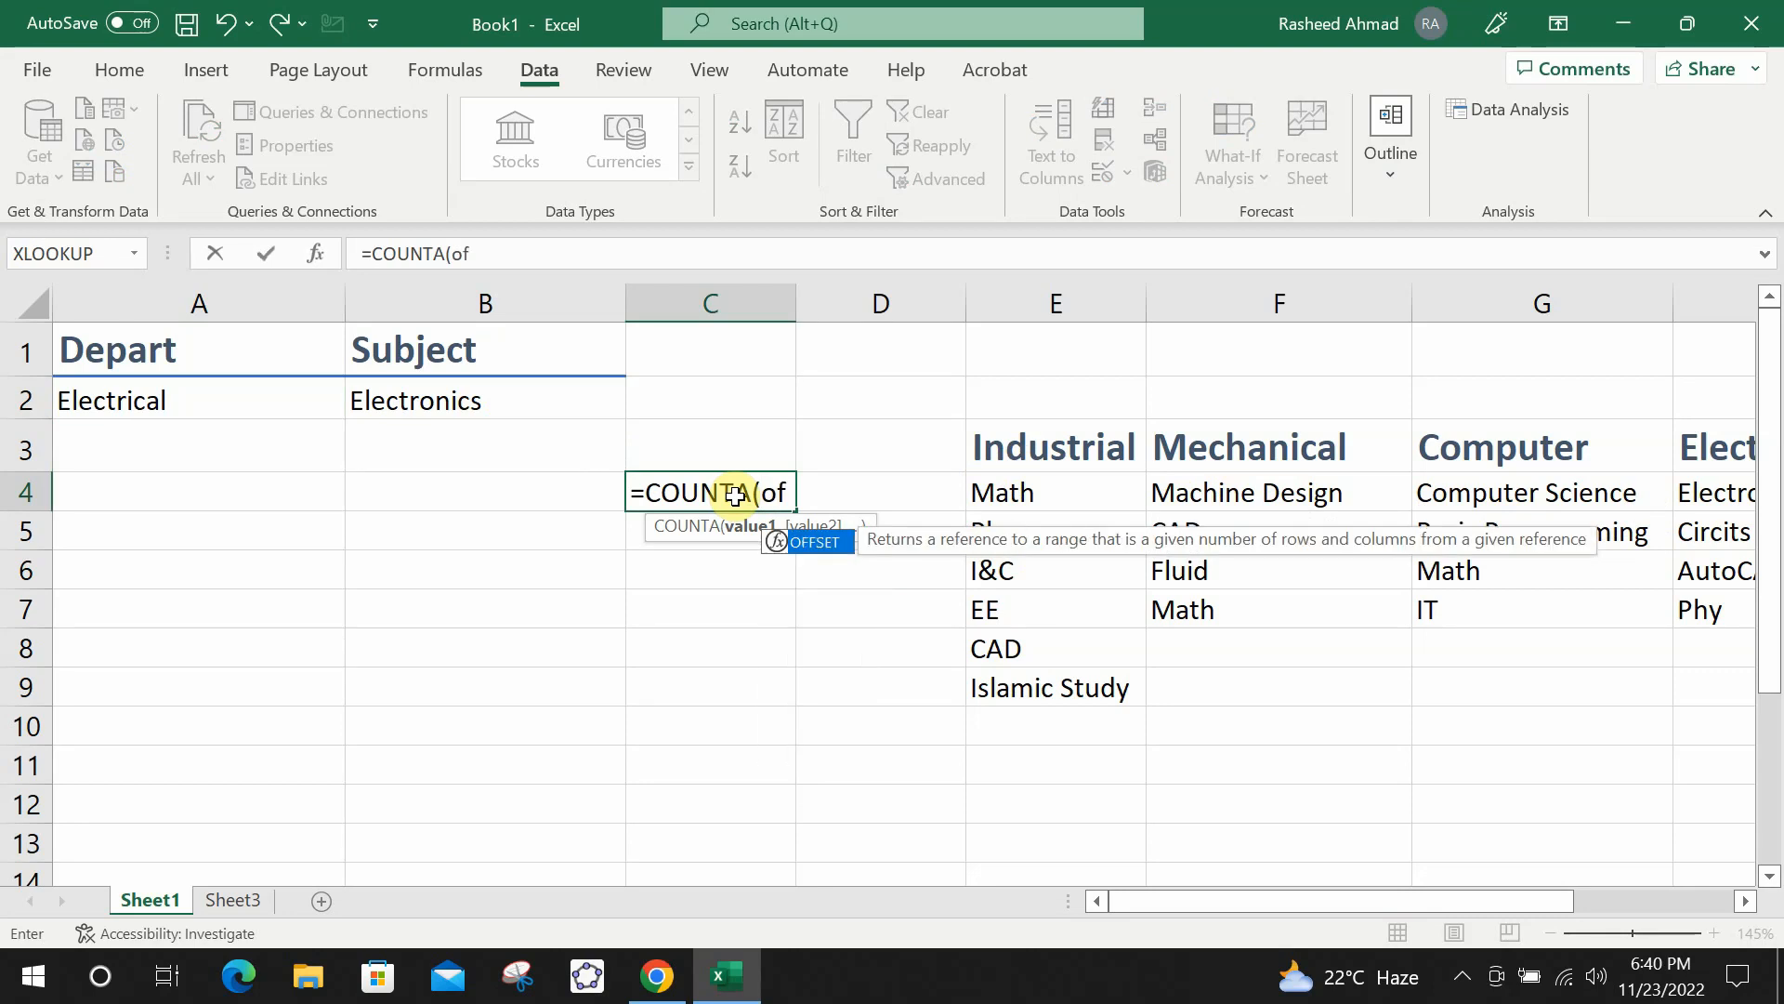
pyautogui.press('Tab')
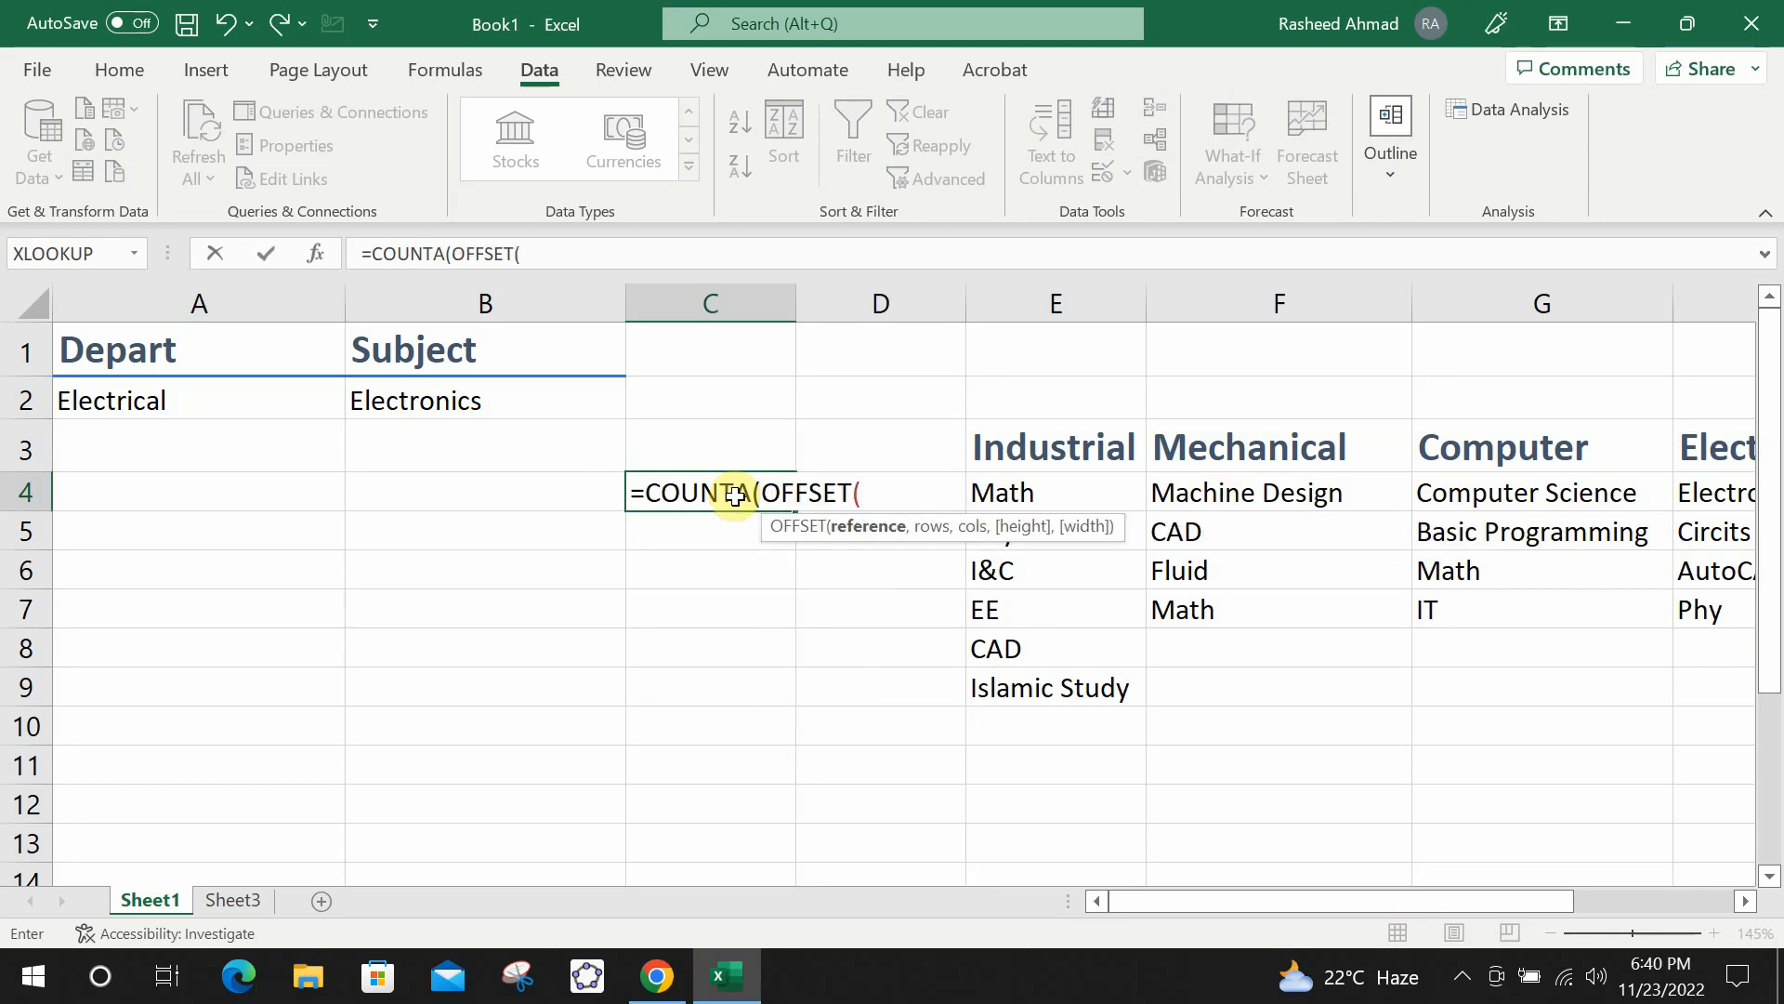
pyautogui.click(1020, 438)
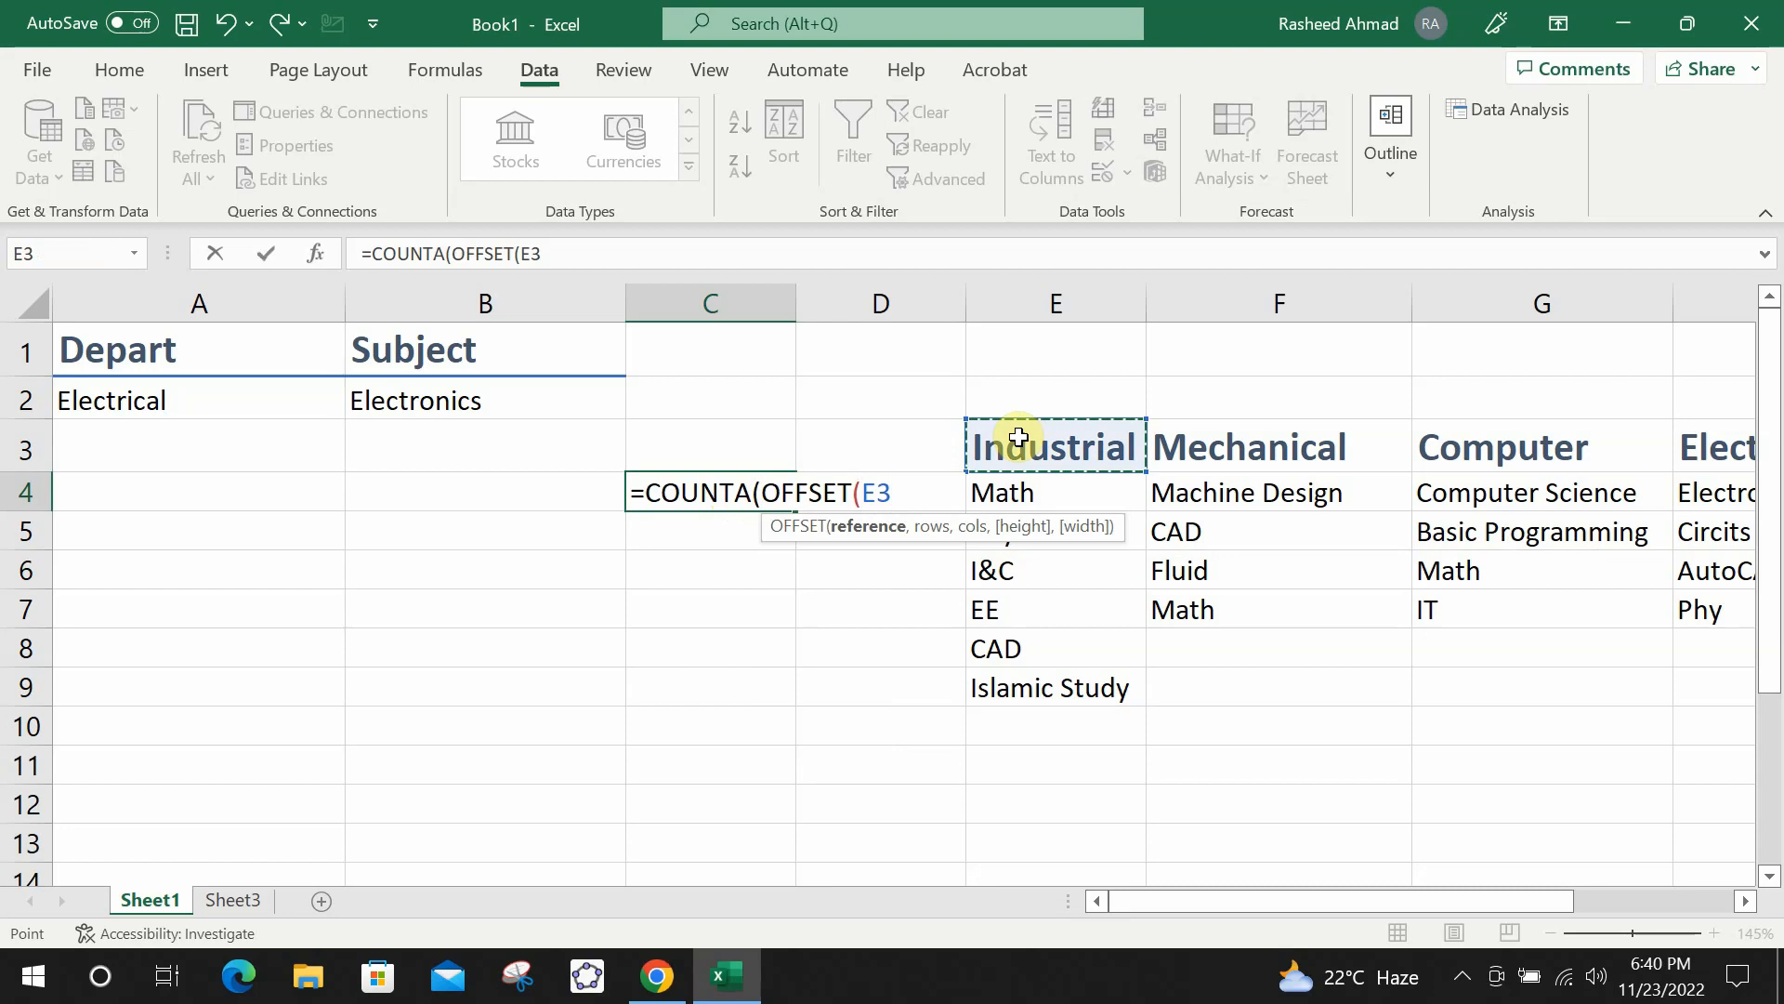
pyautogui.press('F4')
pyautogui.write(',')
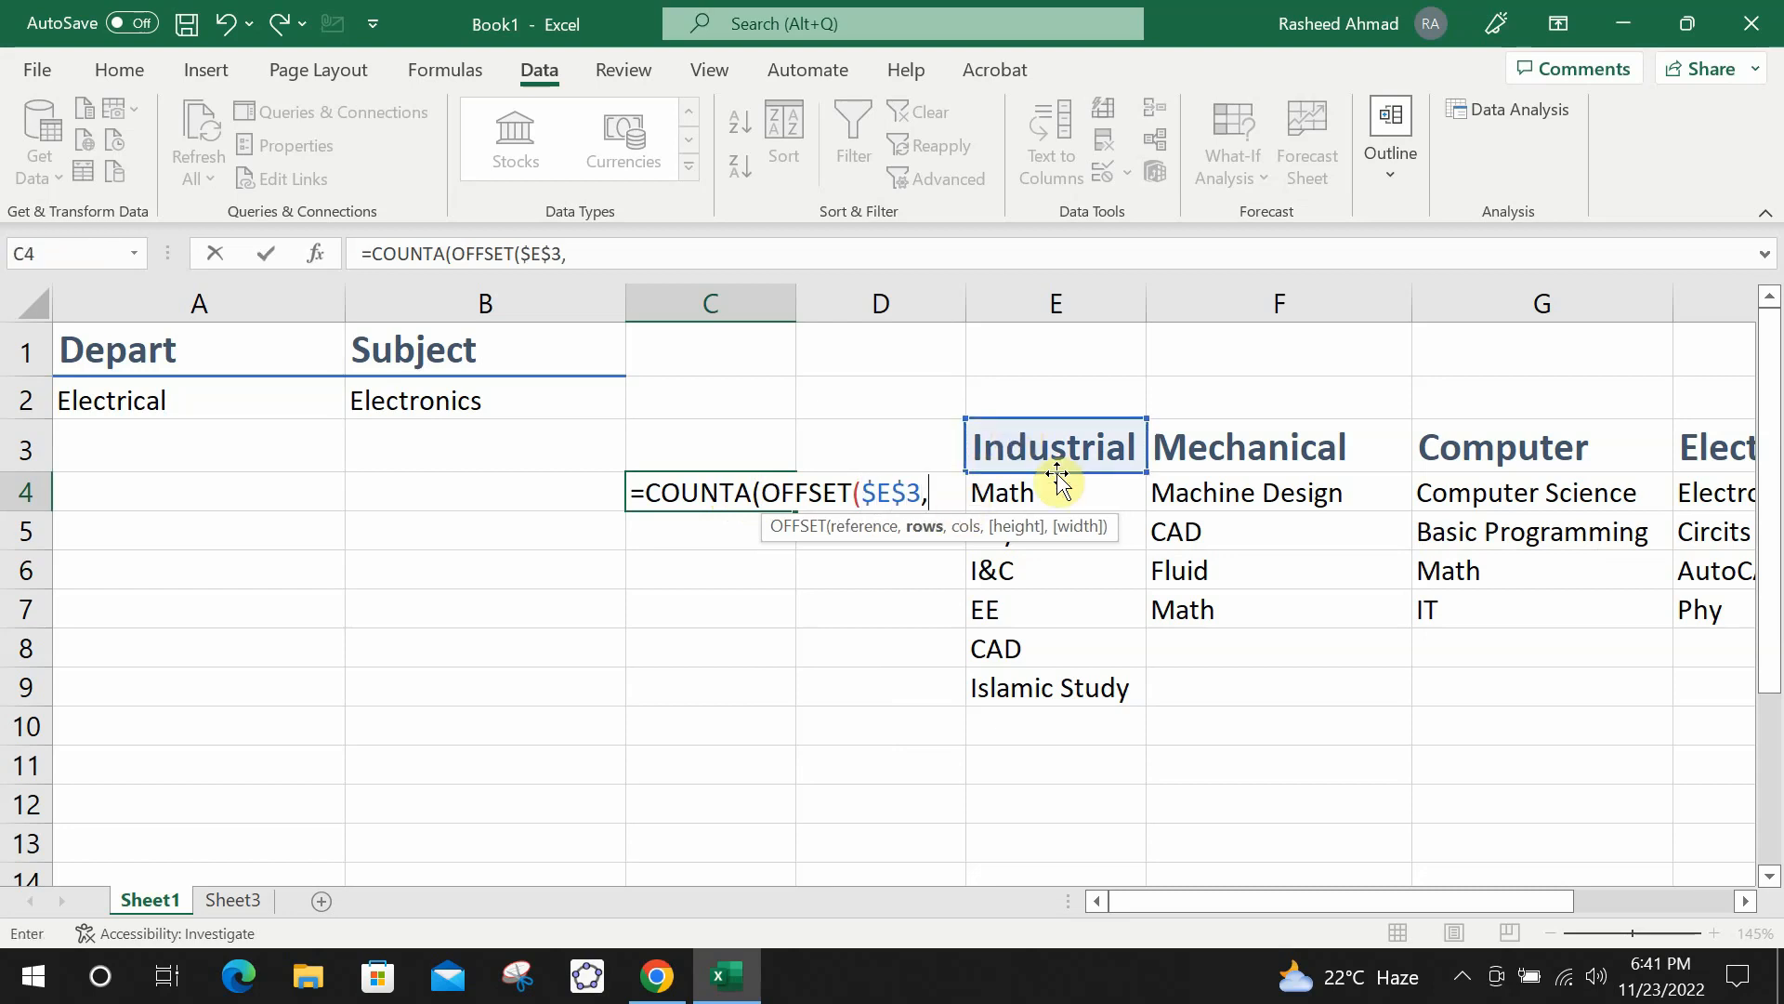
# Enter 1 as the OFFSET rows argument and nest a MATCH function for cols with $A2 as its lookup value.
pyautogui.write('1,ma')
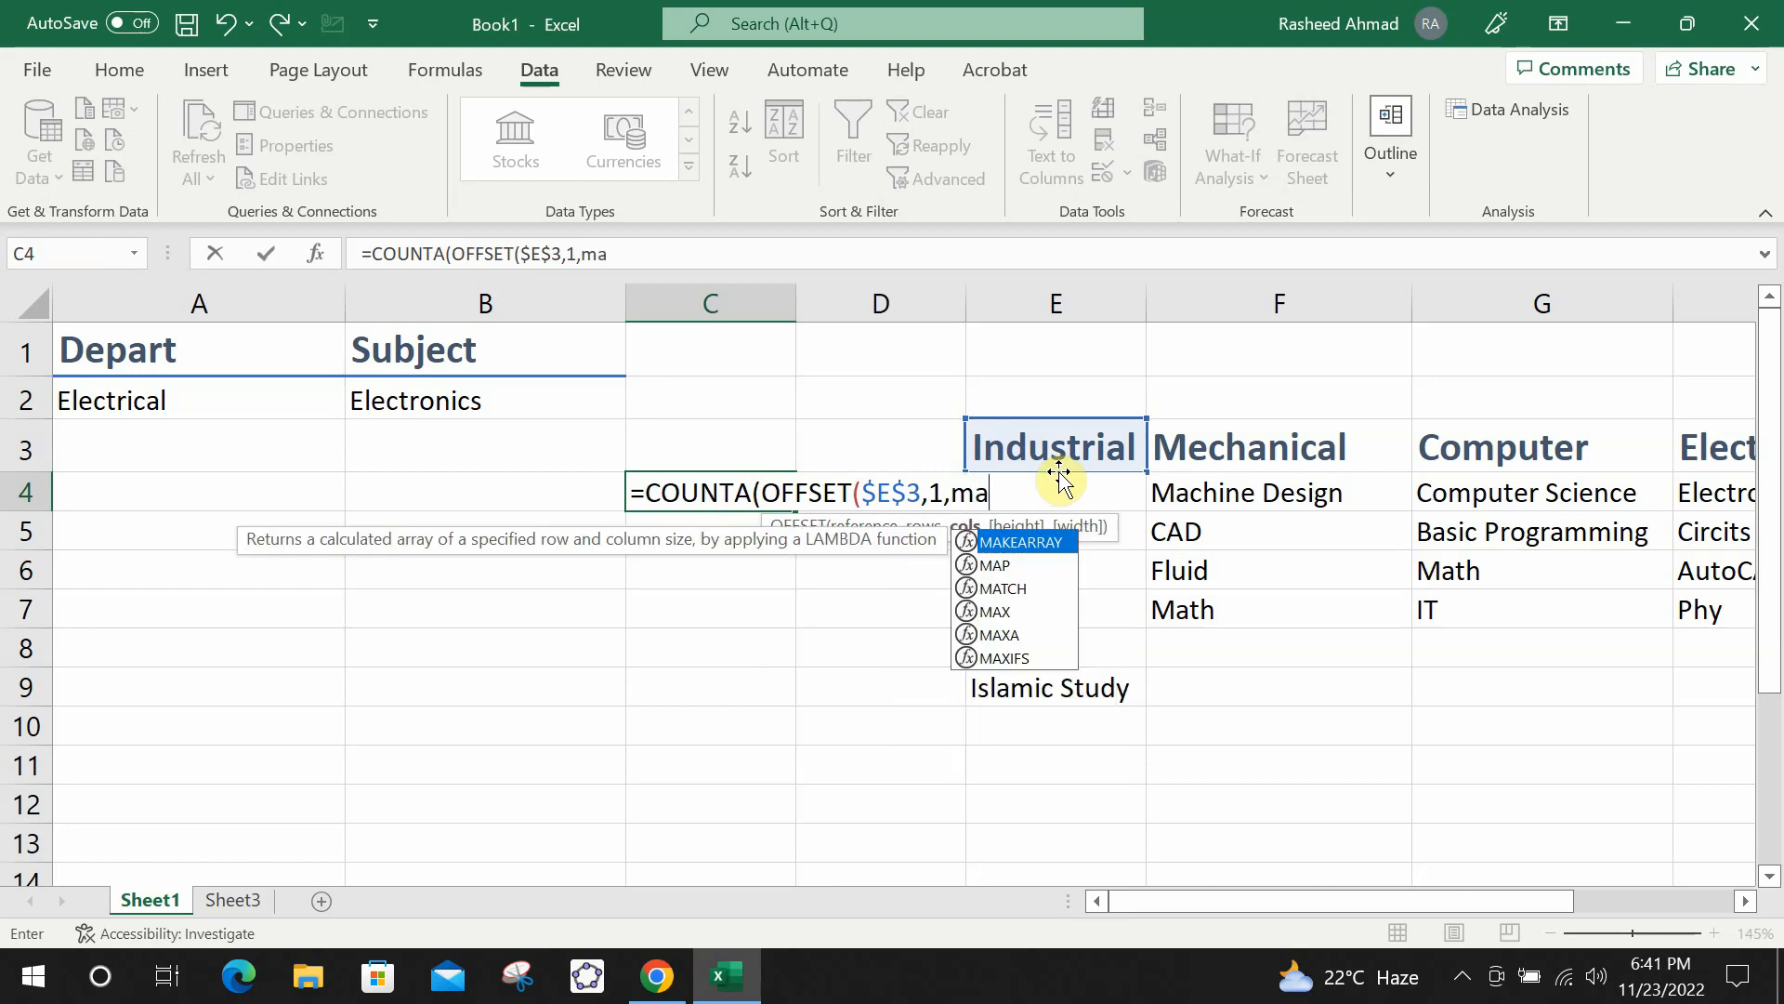
pyautogui.press('Down')
pyautogui.press('Down')
pyautogui.press('Tab')
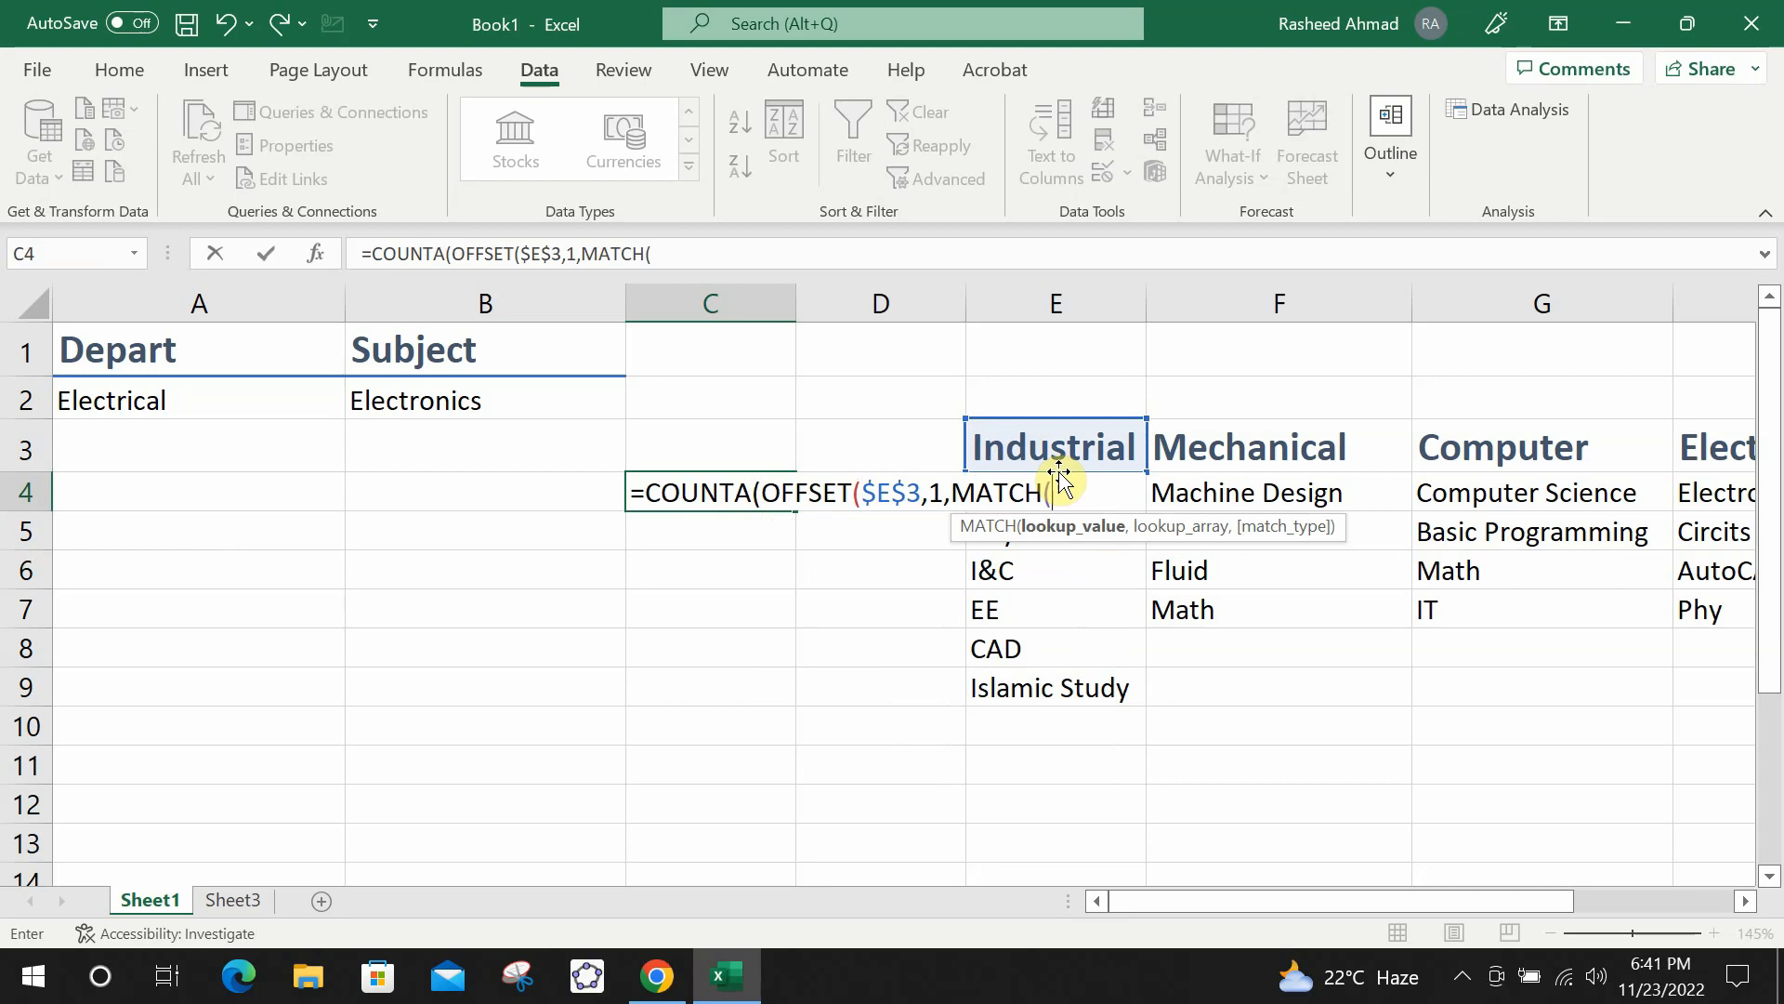
pyautogui.click(199, 396)
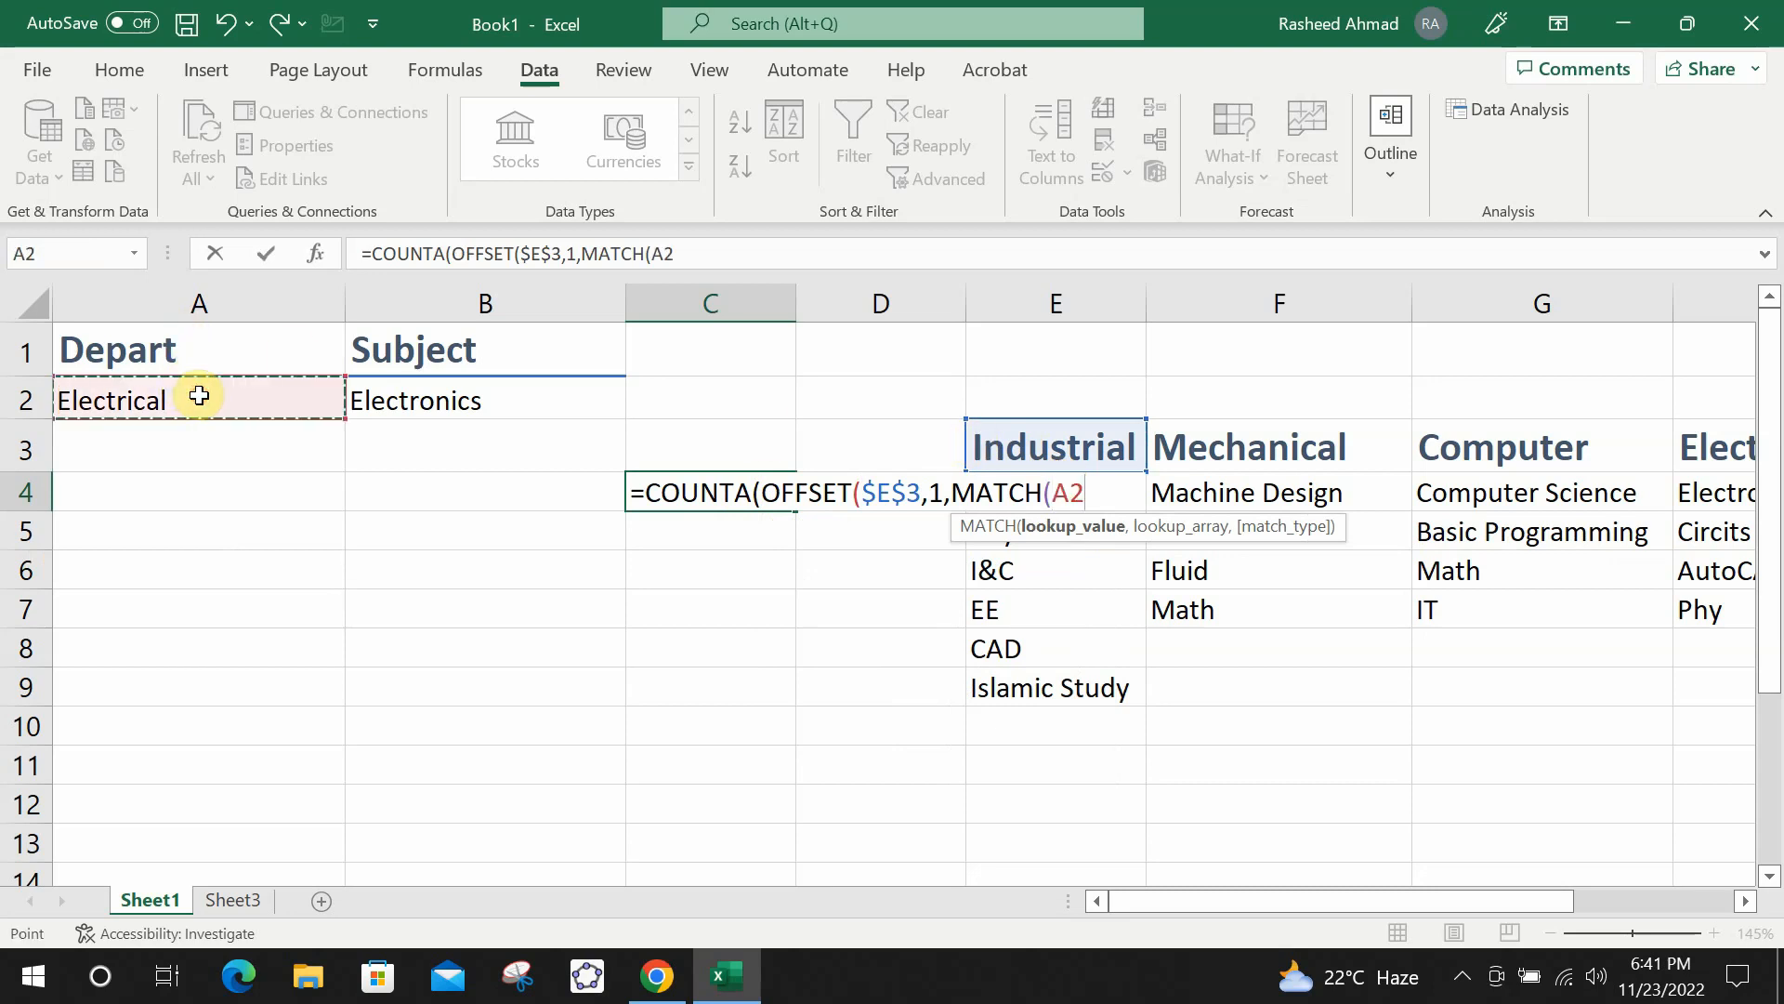
pyautogui.press('F4')
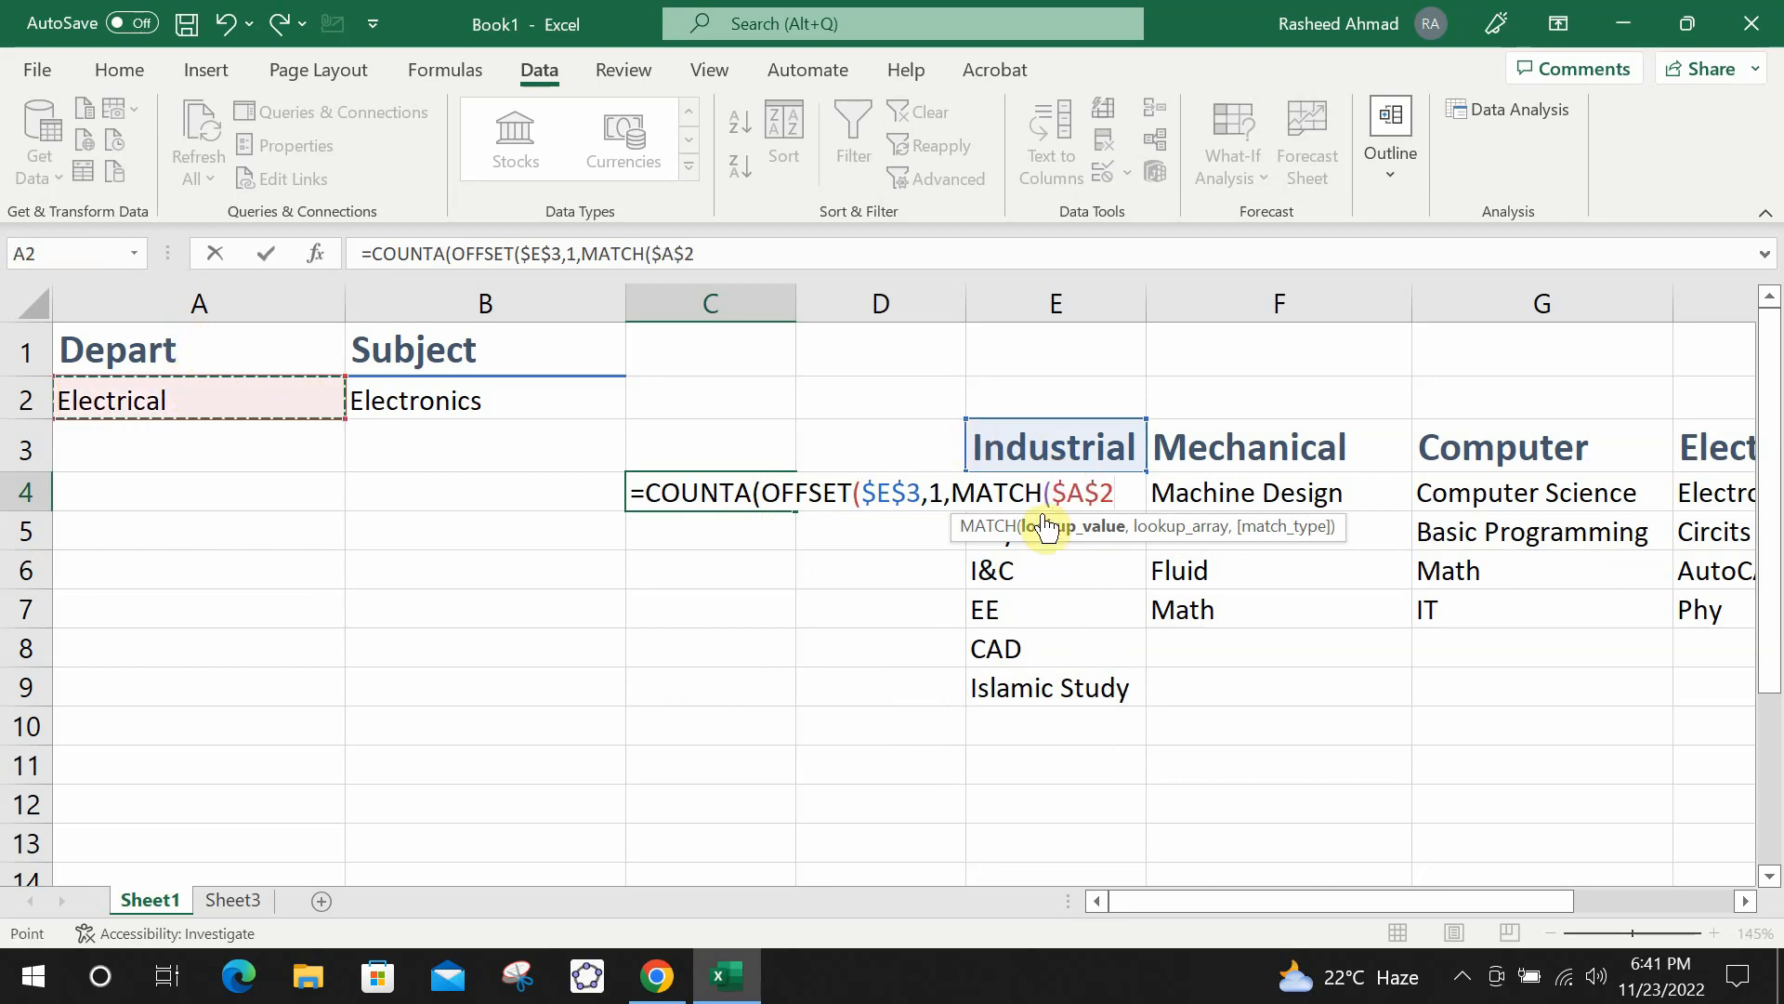
pyautogui.click(1100, 488)
pyautogui.press('BackSpace')
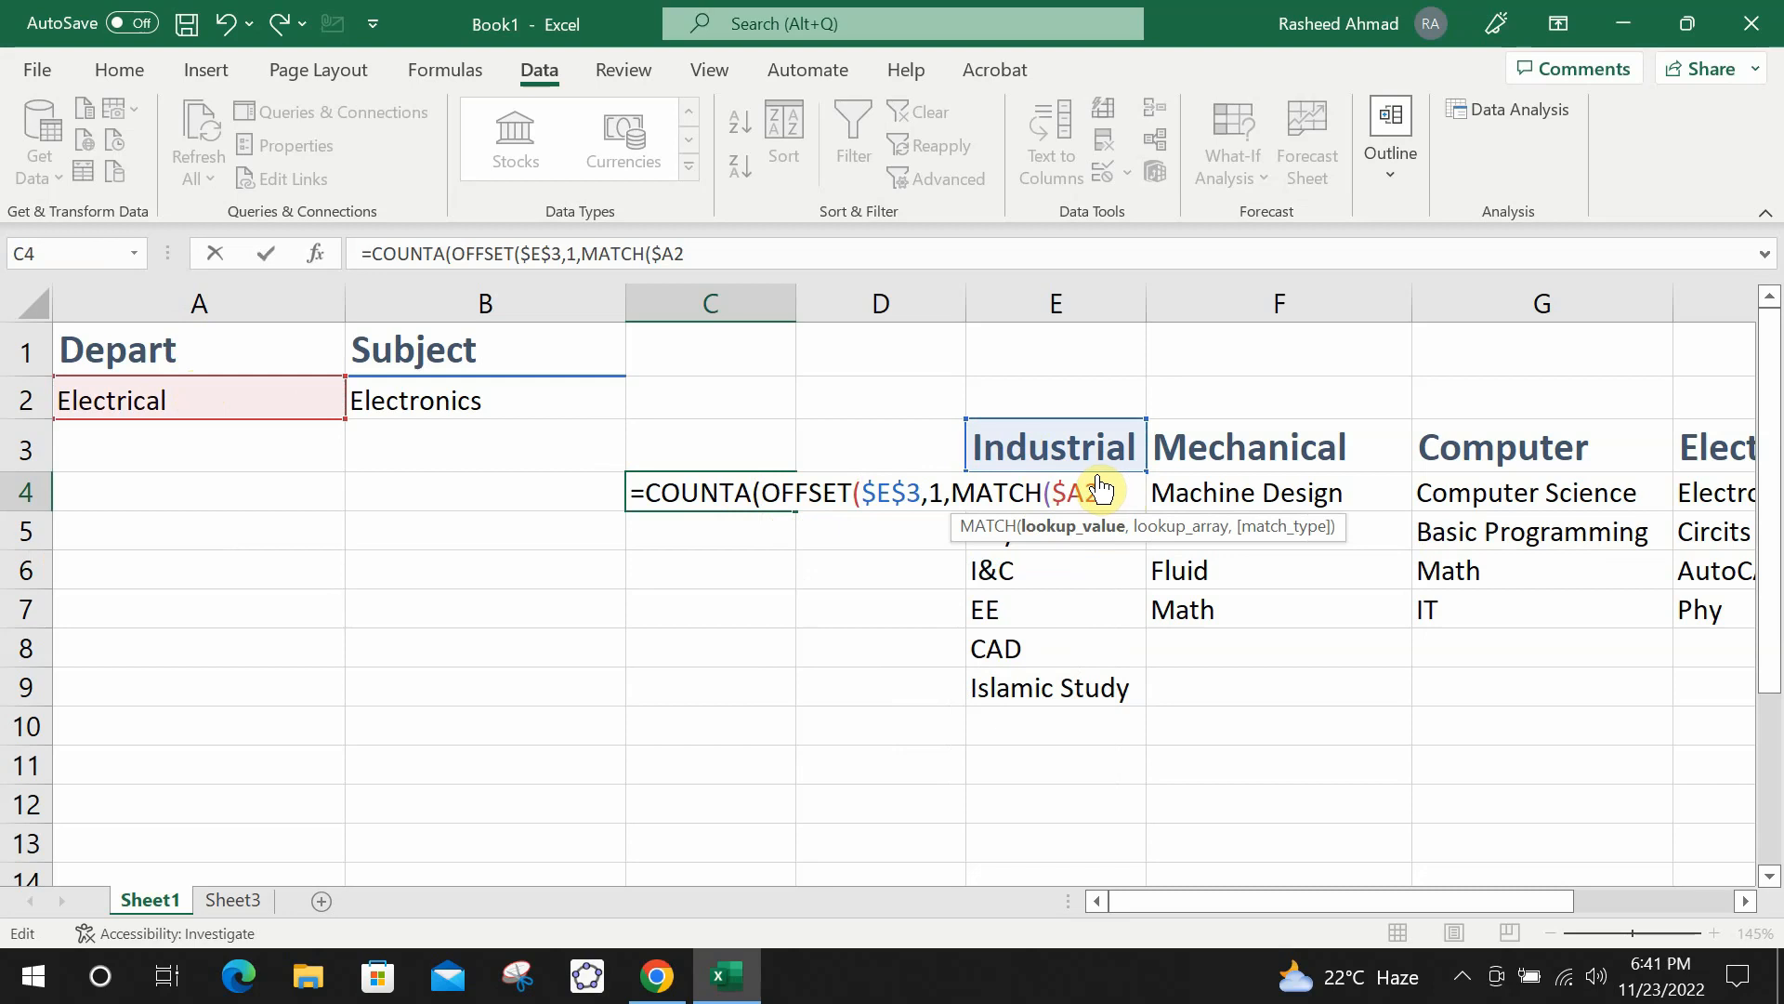
pyautogui.write(',')
# Complete the nested MATCH function in C4 with lookup array $E$3:$H$3 and exact match 0.
pyautogui.moveTo(1107, 442); pyautogui.dragTo(1697, 450)
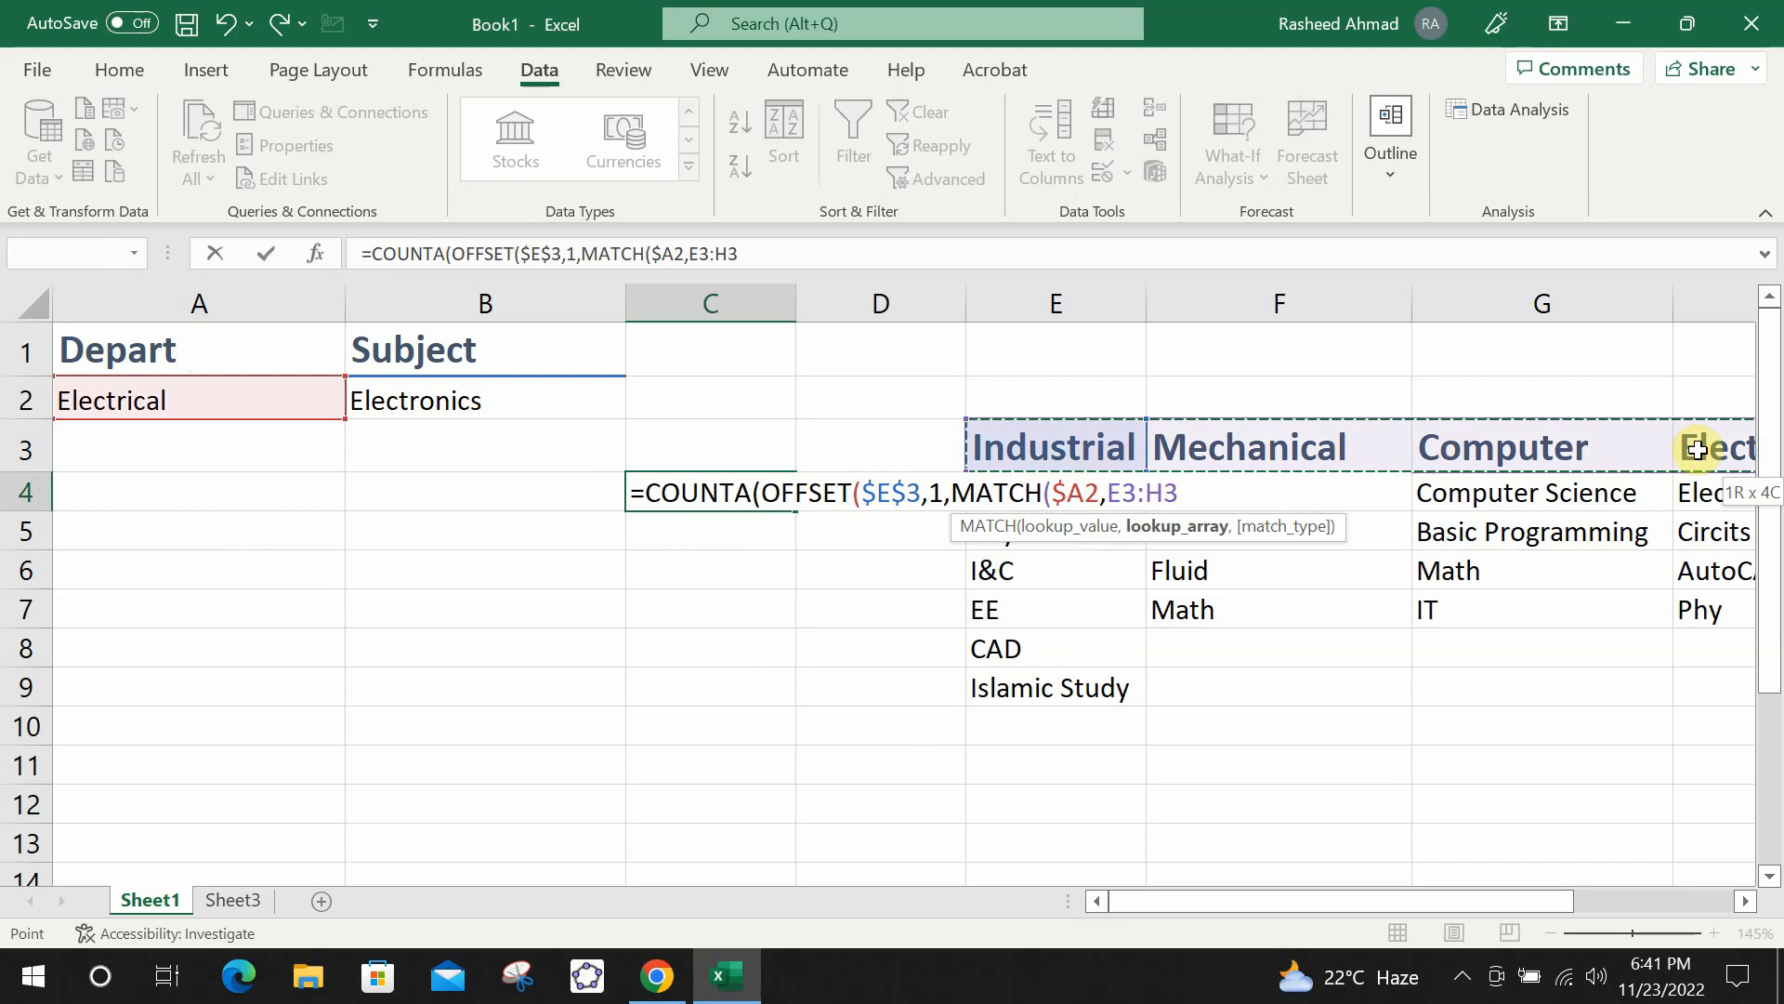
pyautogui.press('F4')
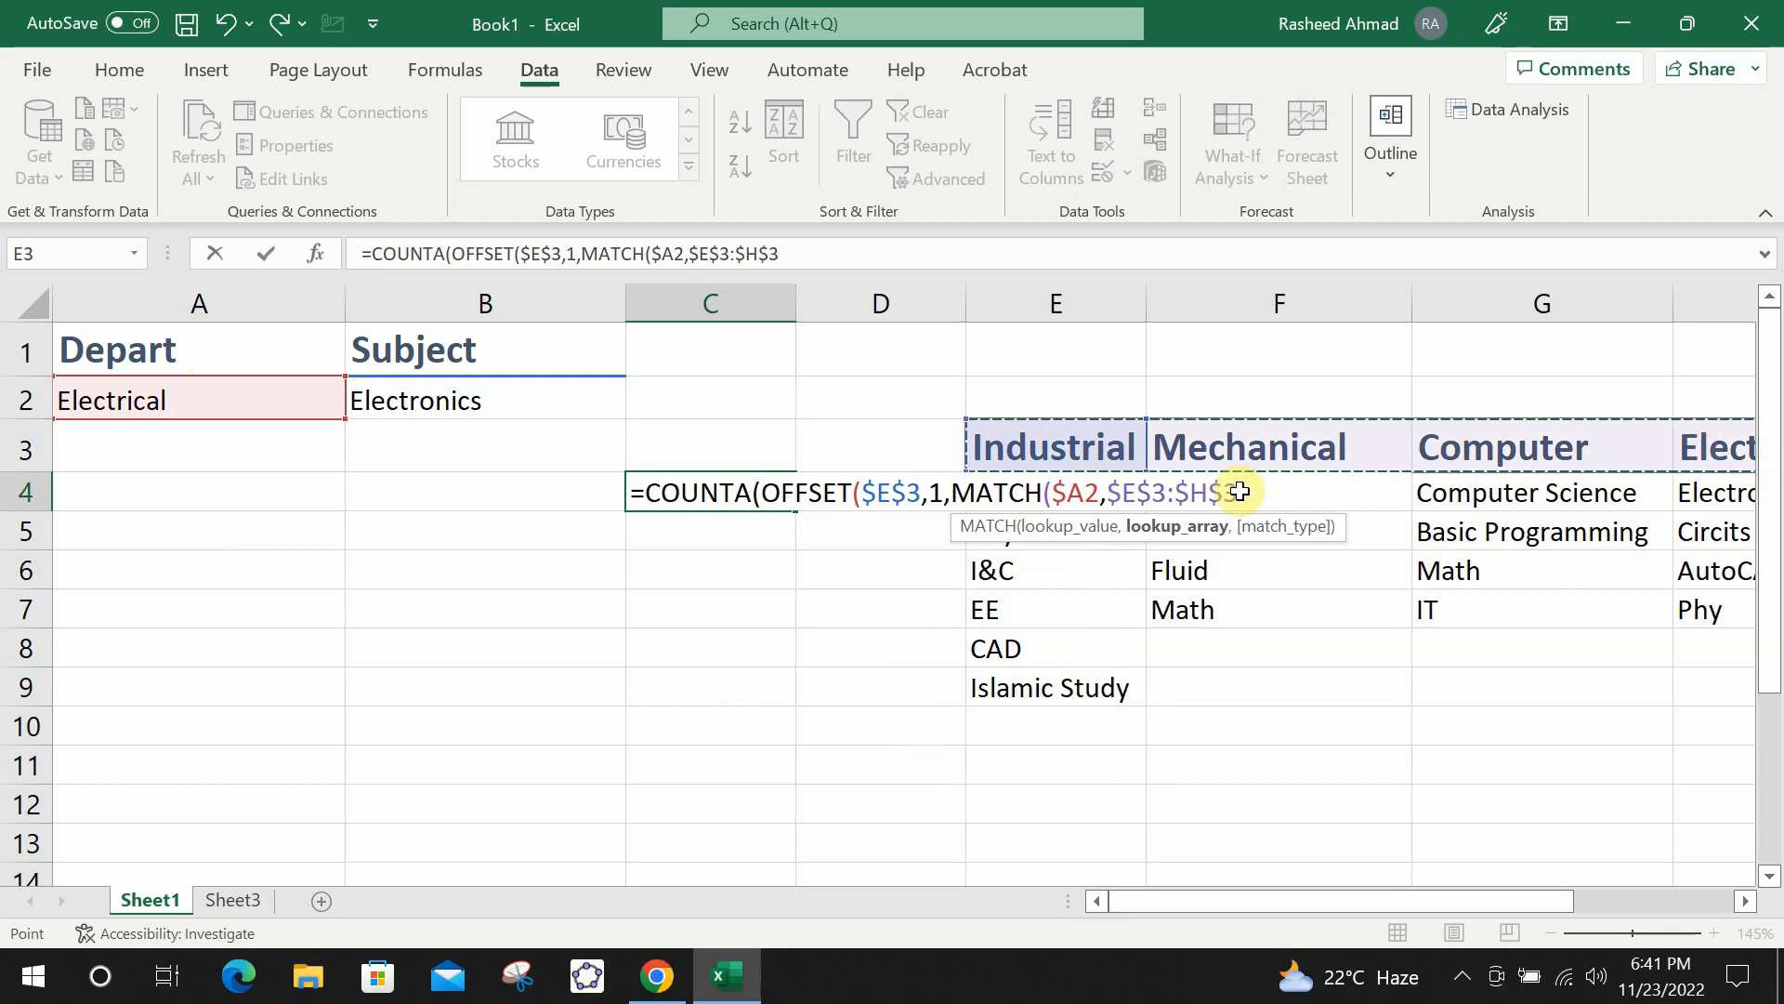
pyautogui.write(',')
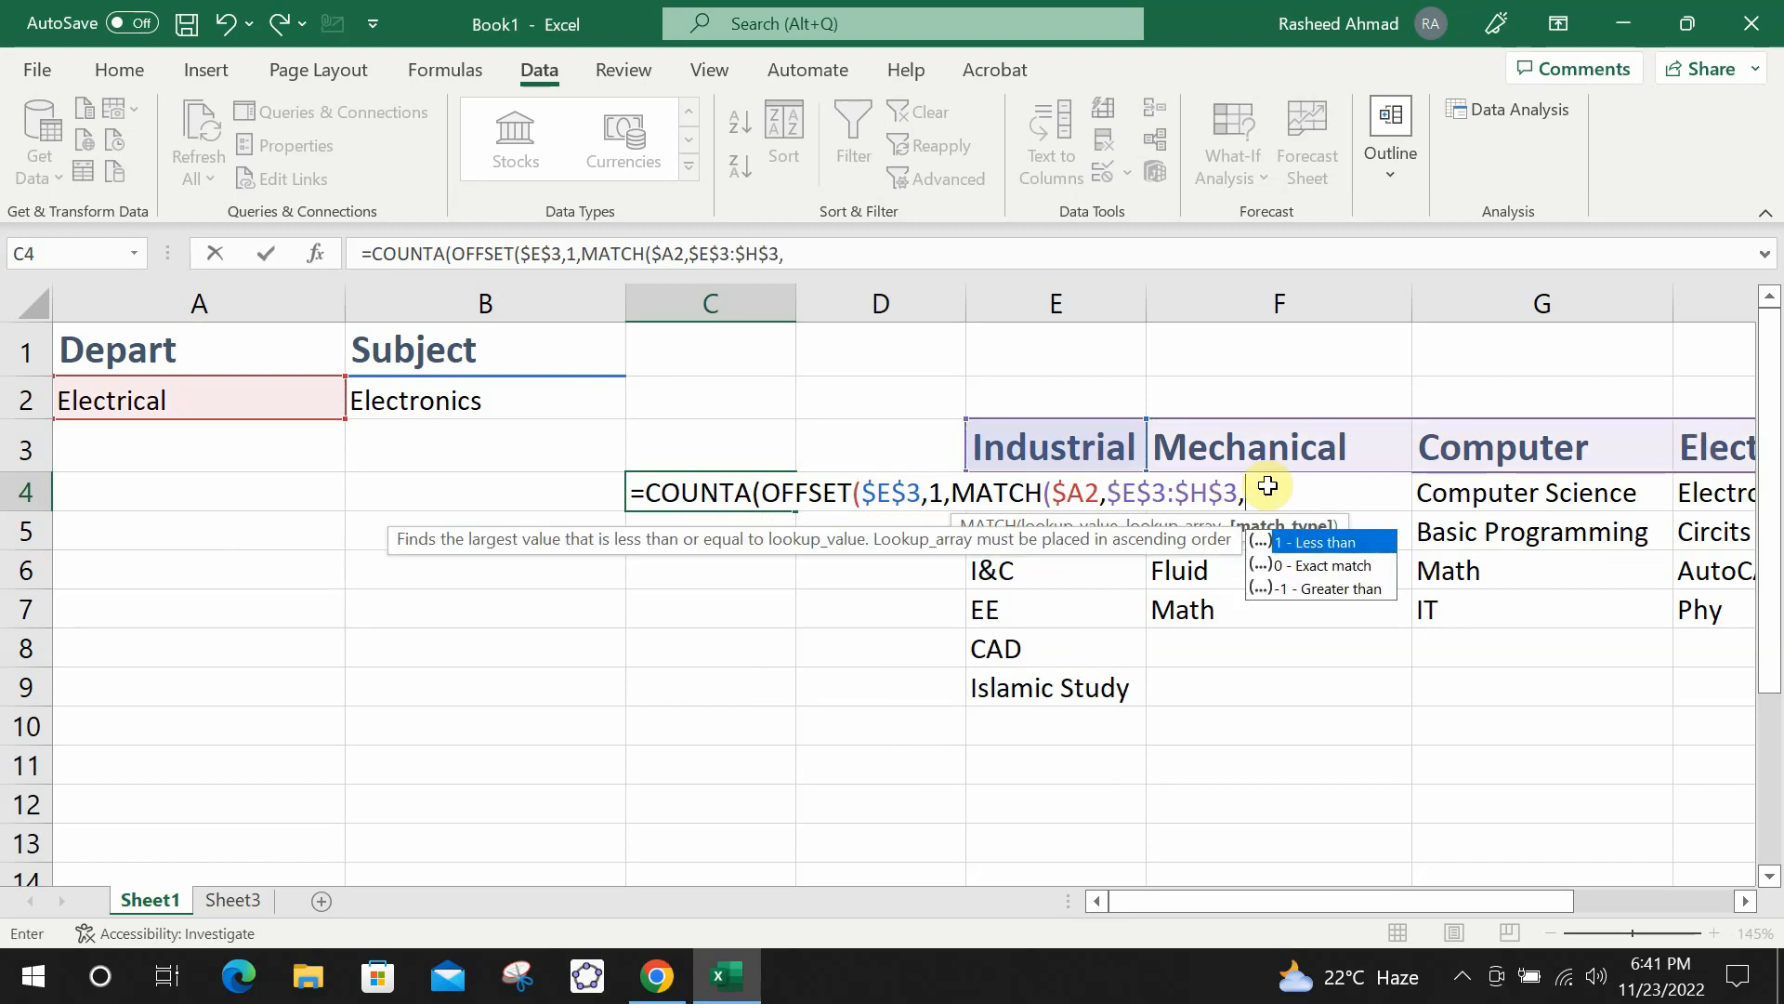
pyautogui.press('Down')
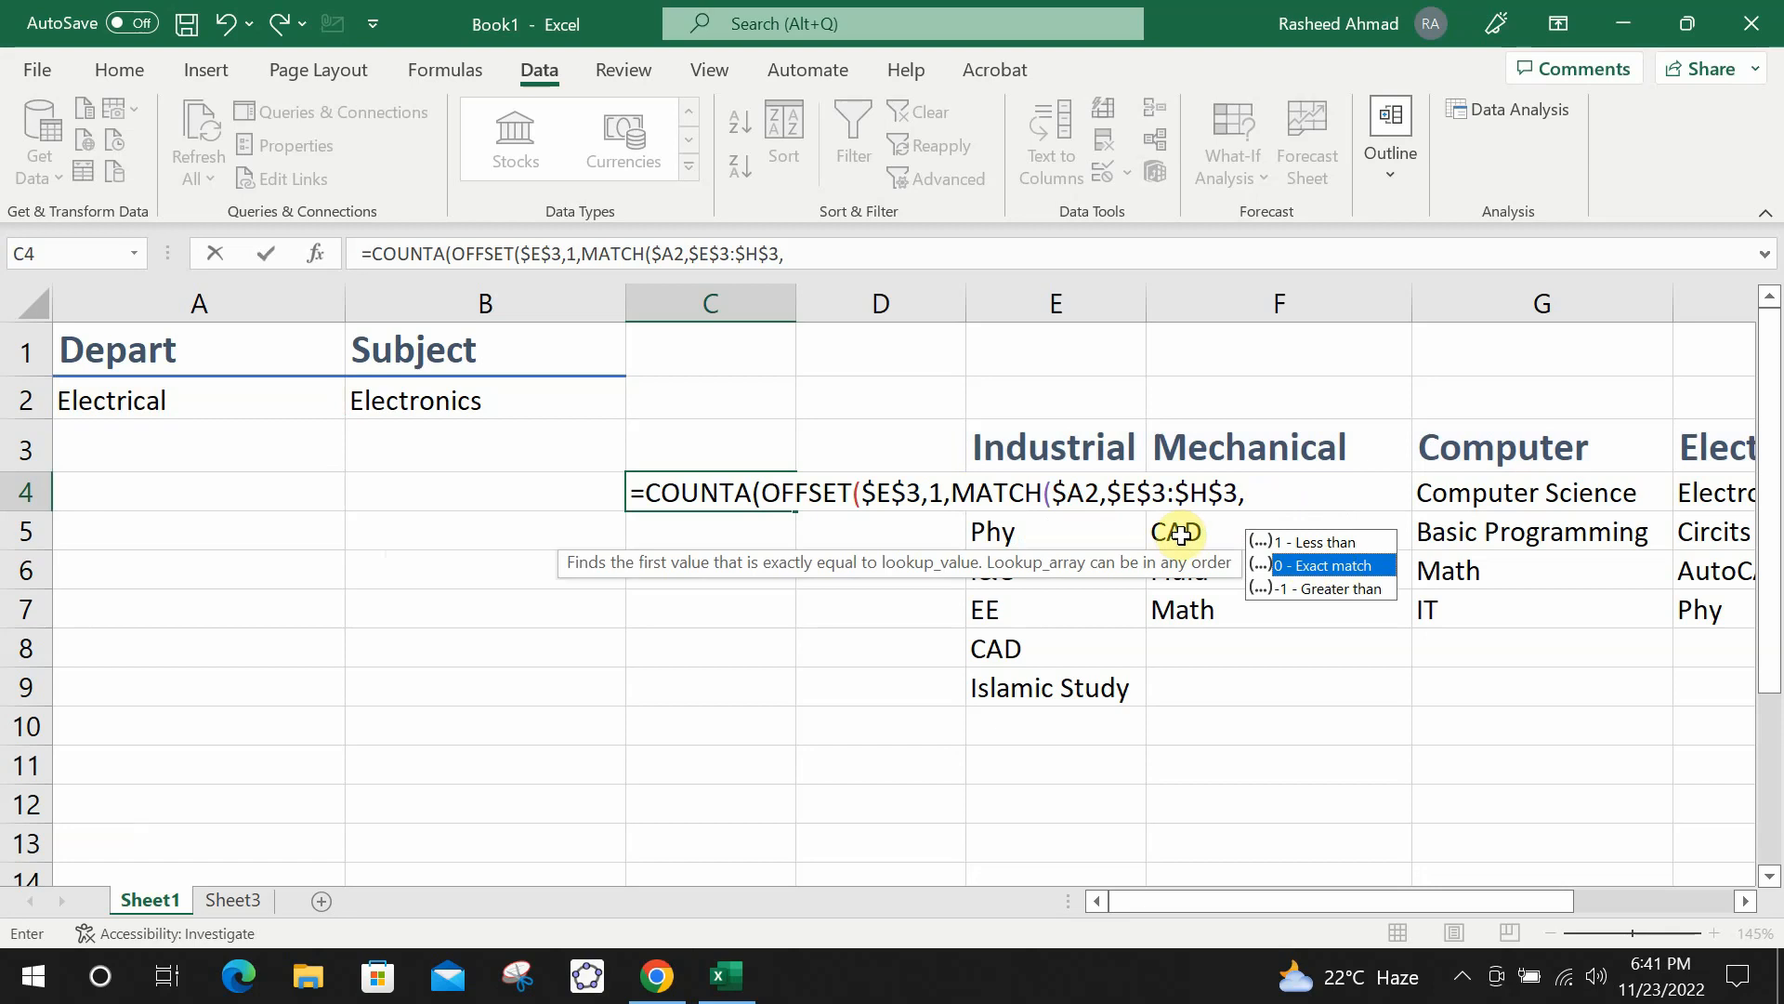
pyautogui.press('Tab')
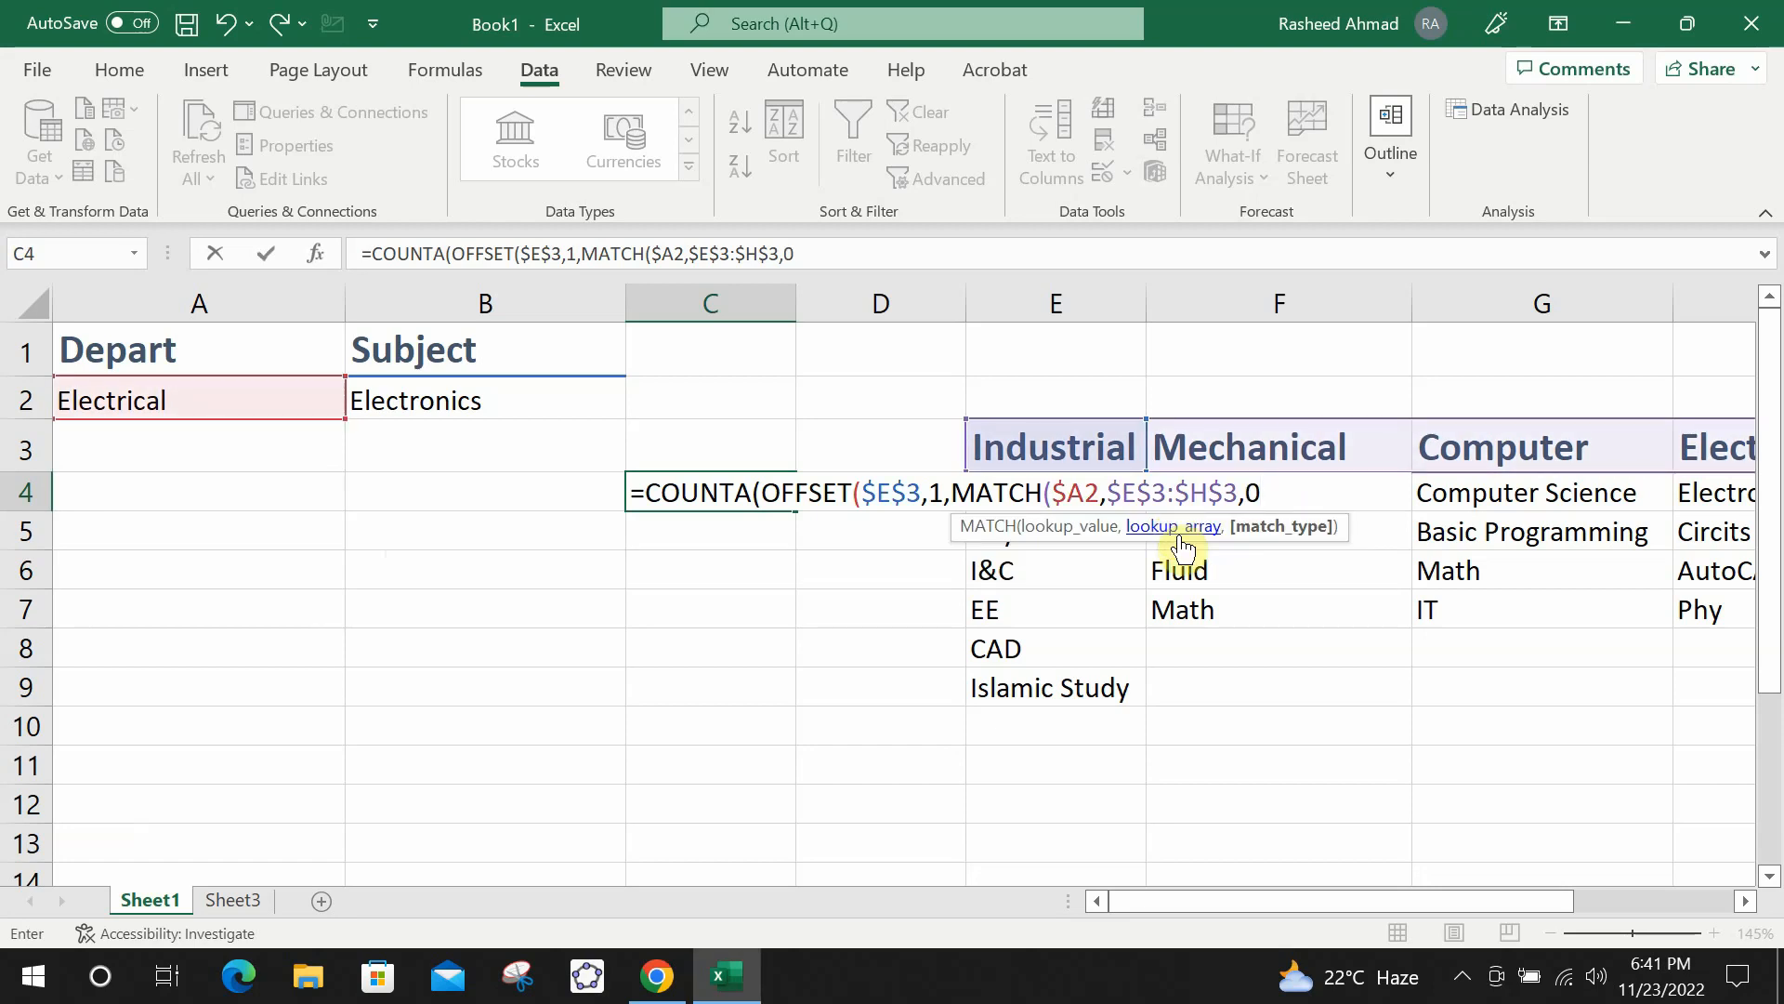
pyautogui.write(')')
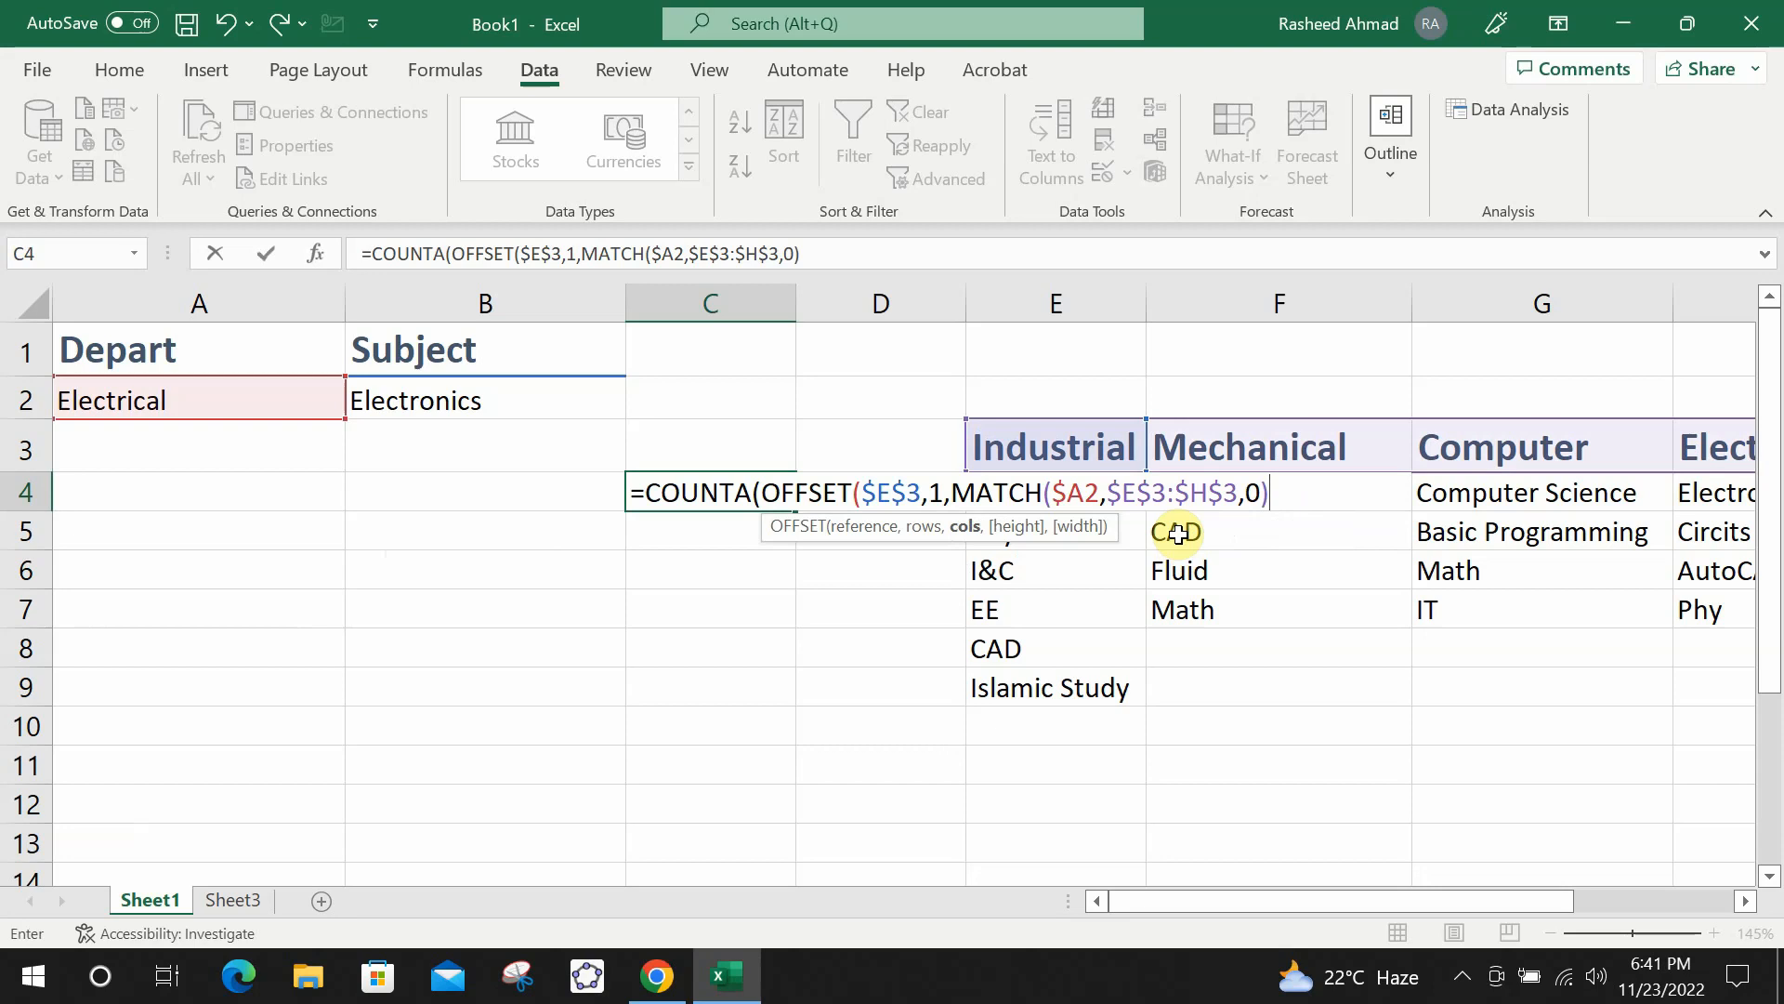
# Subtract 1 from the MATCH in C4 and close the OFFSET function with a height of 10.
pyautogui.write('-1,')
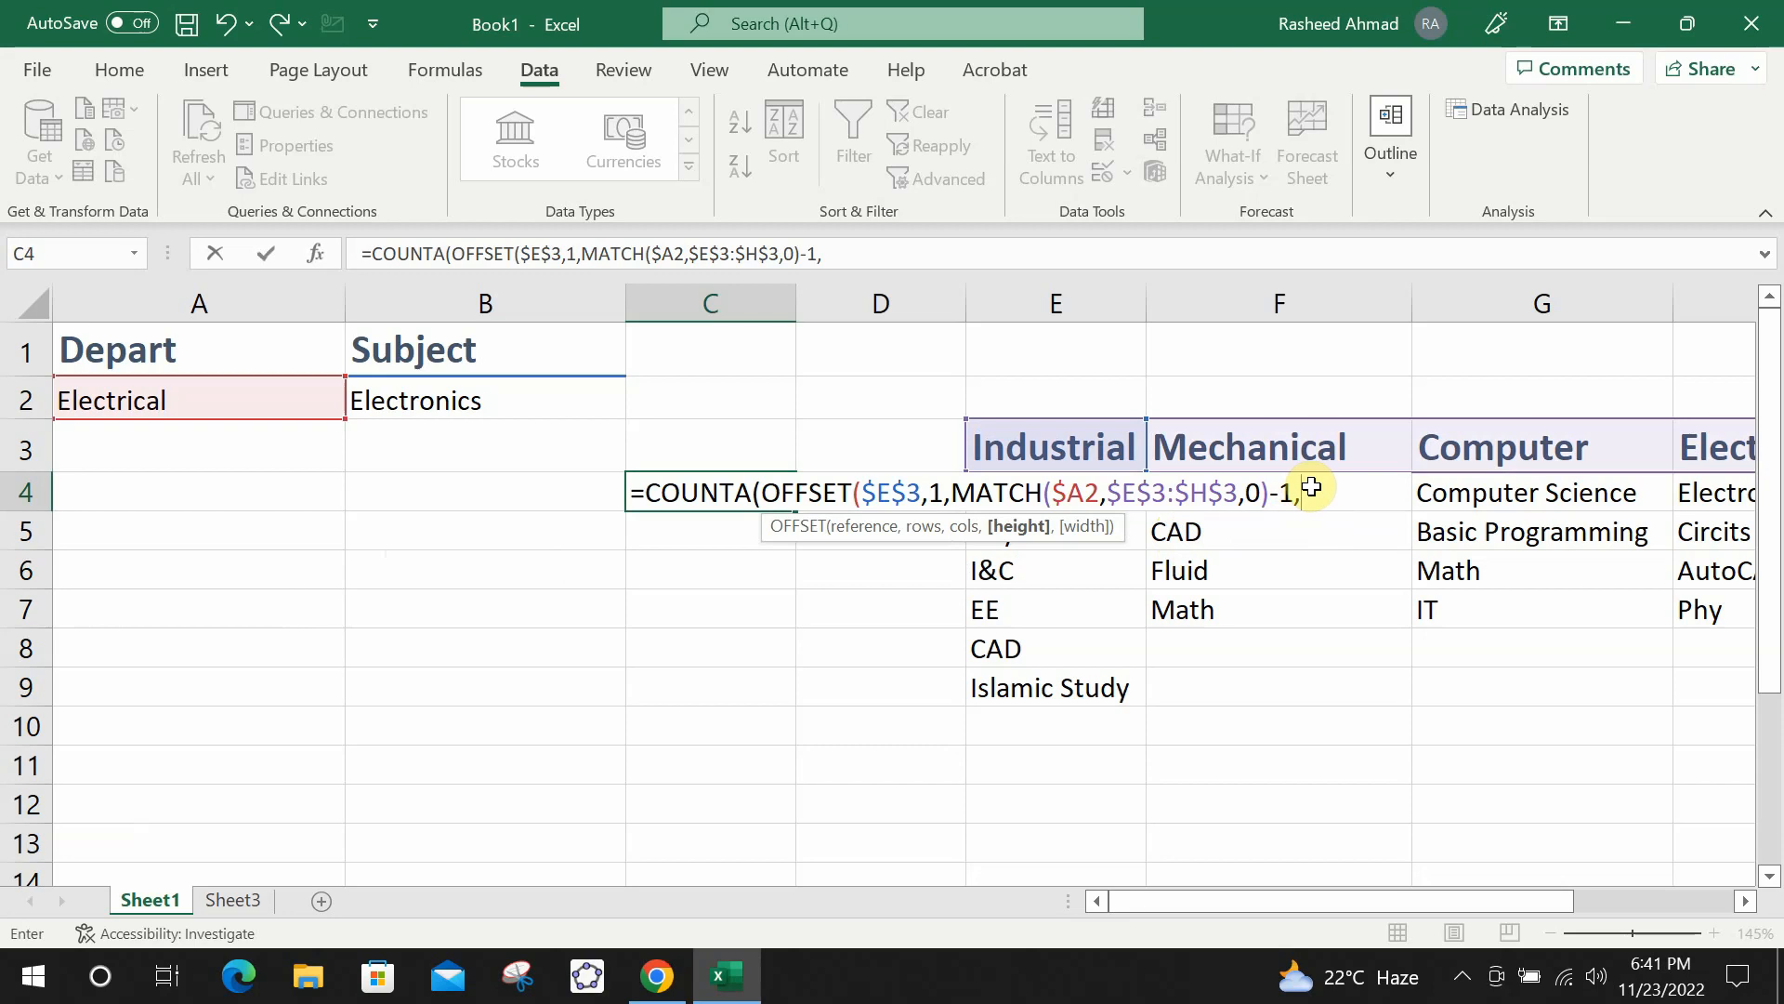
pyautogui.write('10')
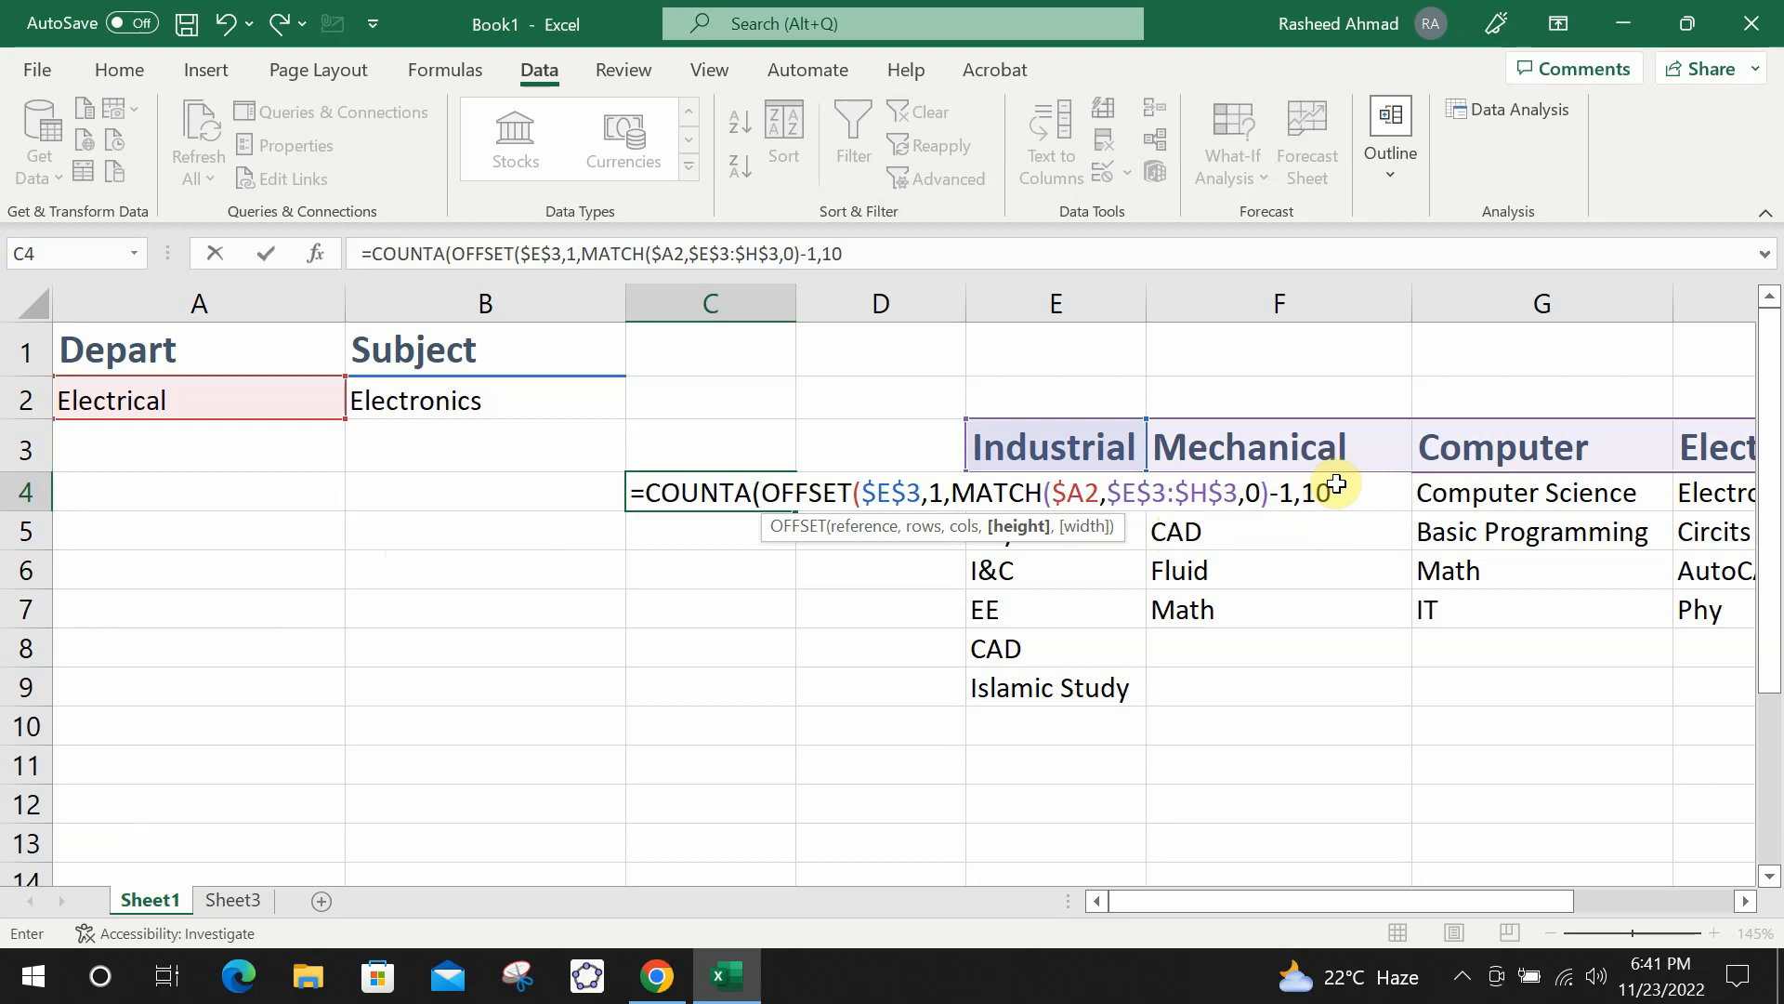
pyautogui.write(')')
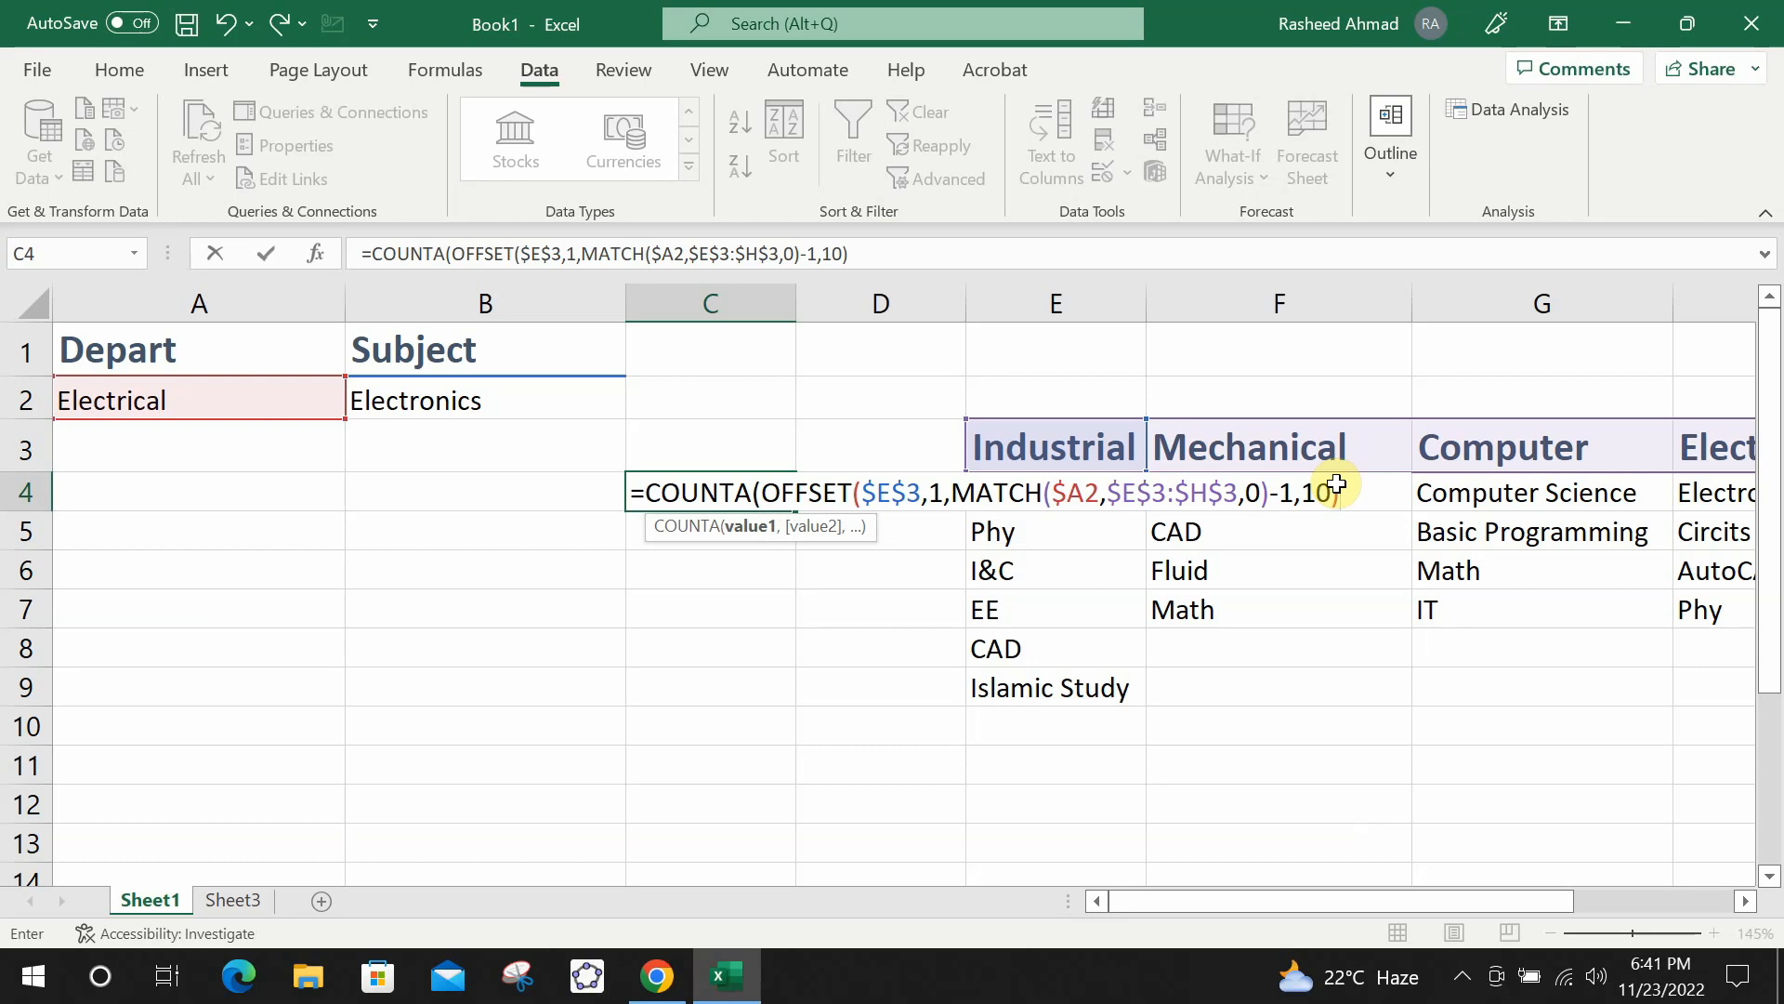
# Confirm the COUNTA formula in C4 and test it by choosing Industrial as the department in A2.
pyautogui.press('Return')
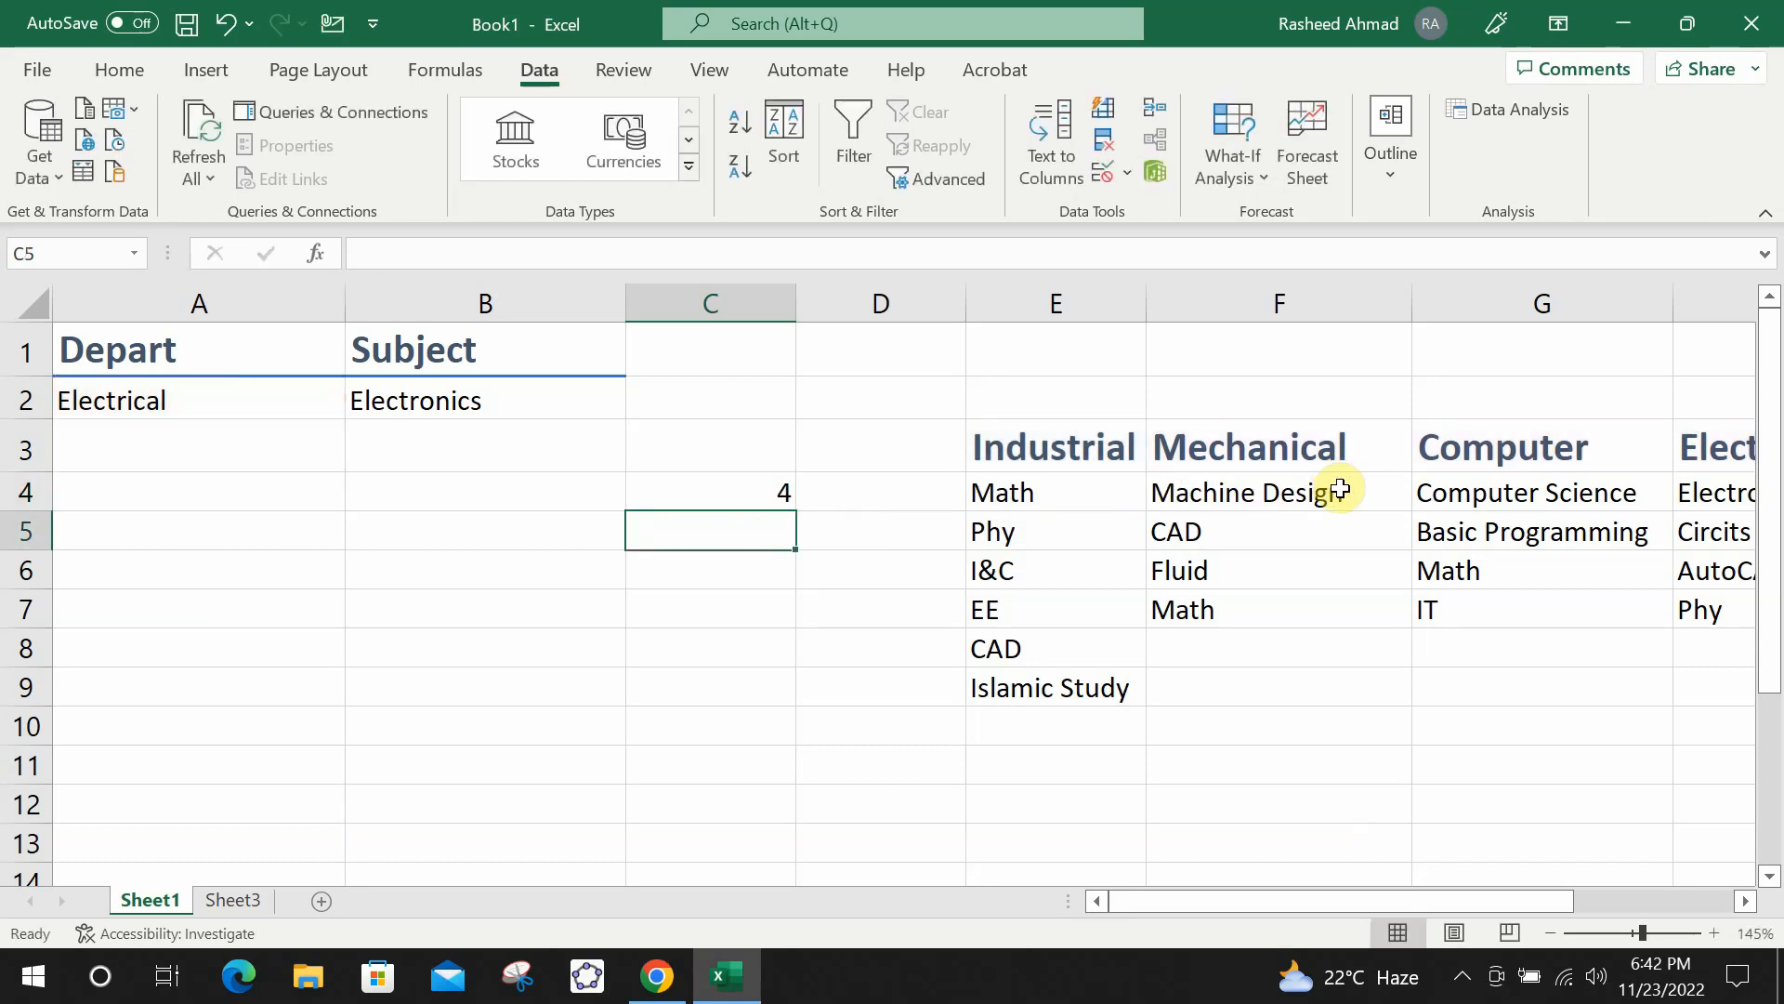
pyautogui.click(740, 482)
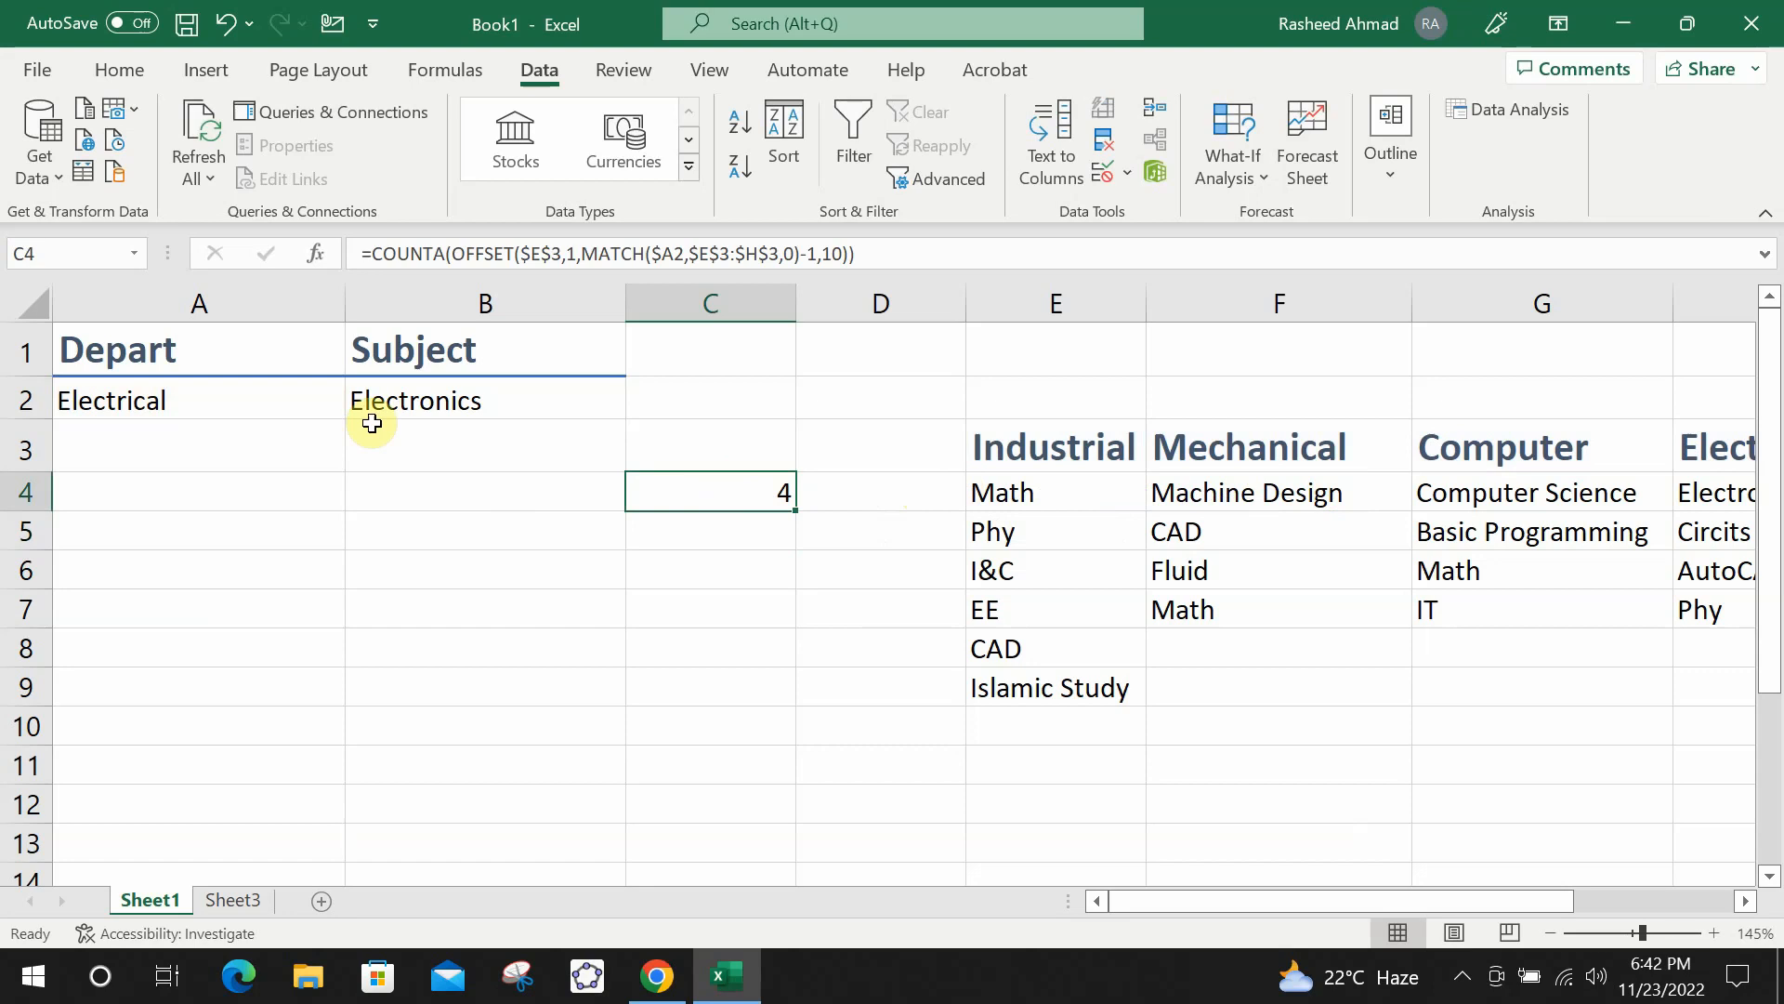
pyautogui.click(262, 397)
pyautogui.click(357, 403)
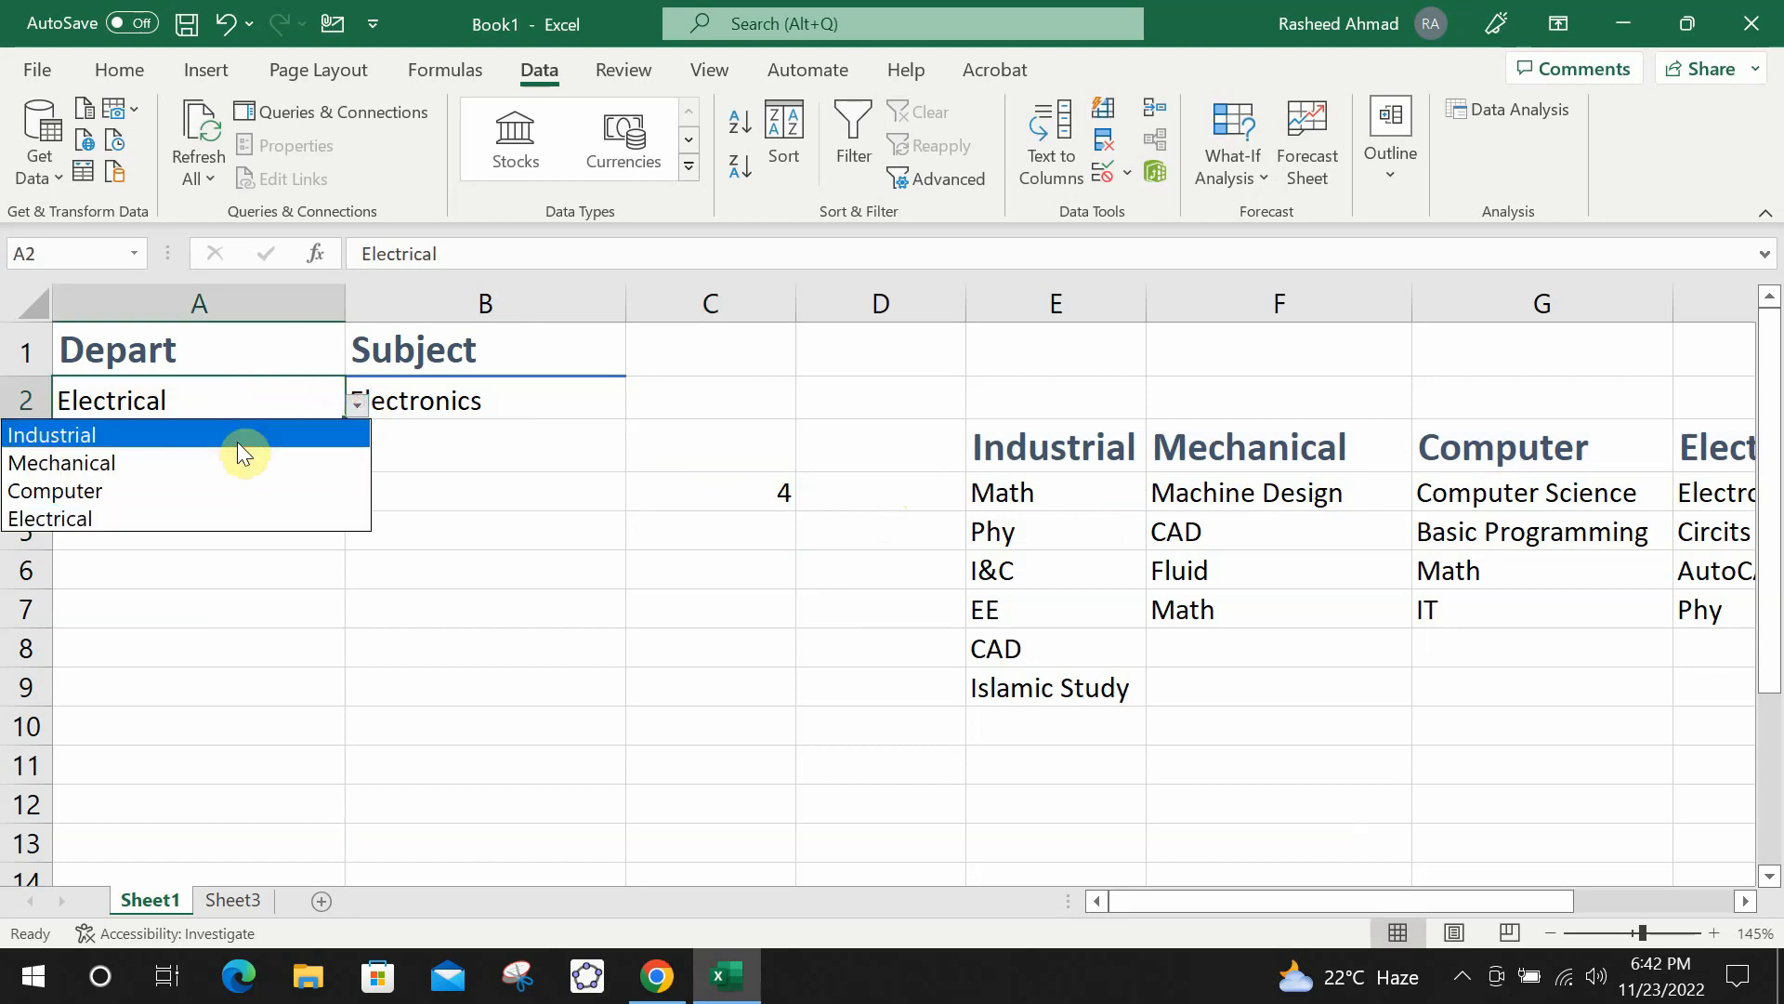
pyautogui.click(243, 435)
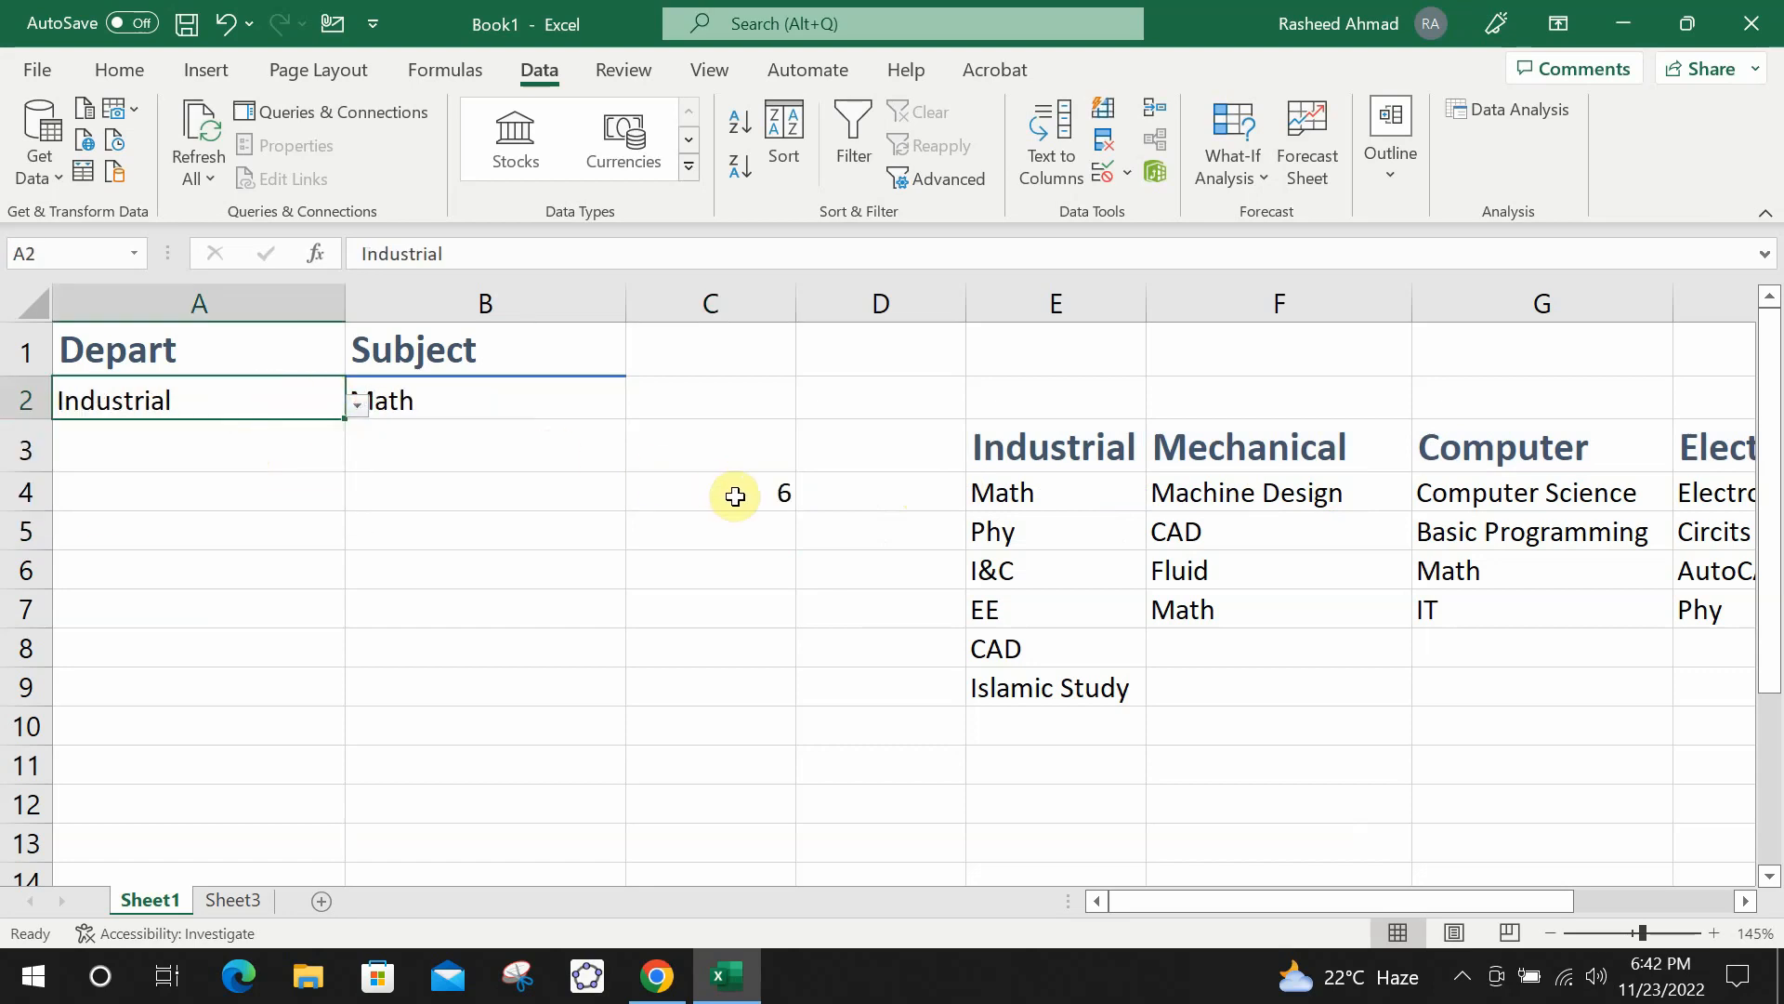
# Copy the COUNTA formula text from C4 without its equals sign and leave the cell unchanged.
pyautogui.click(735, 496)
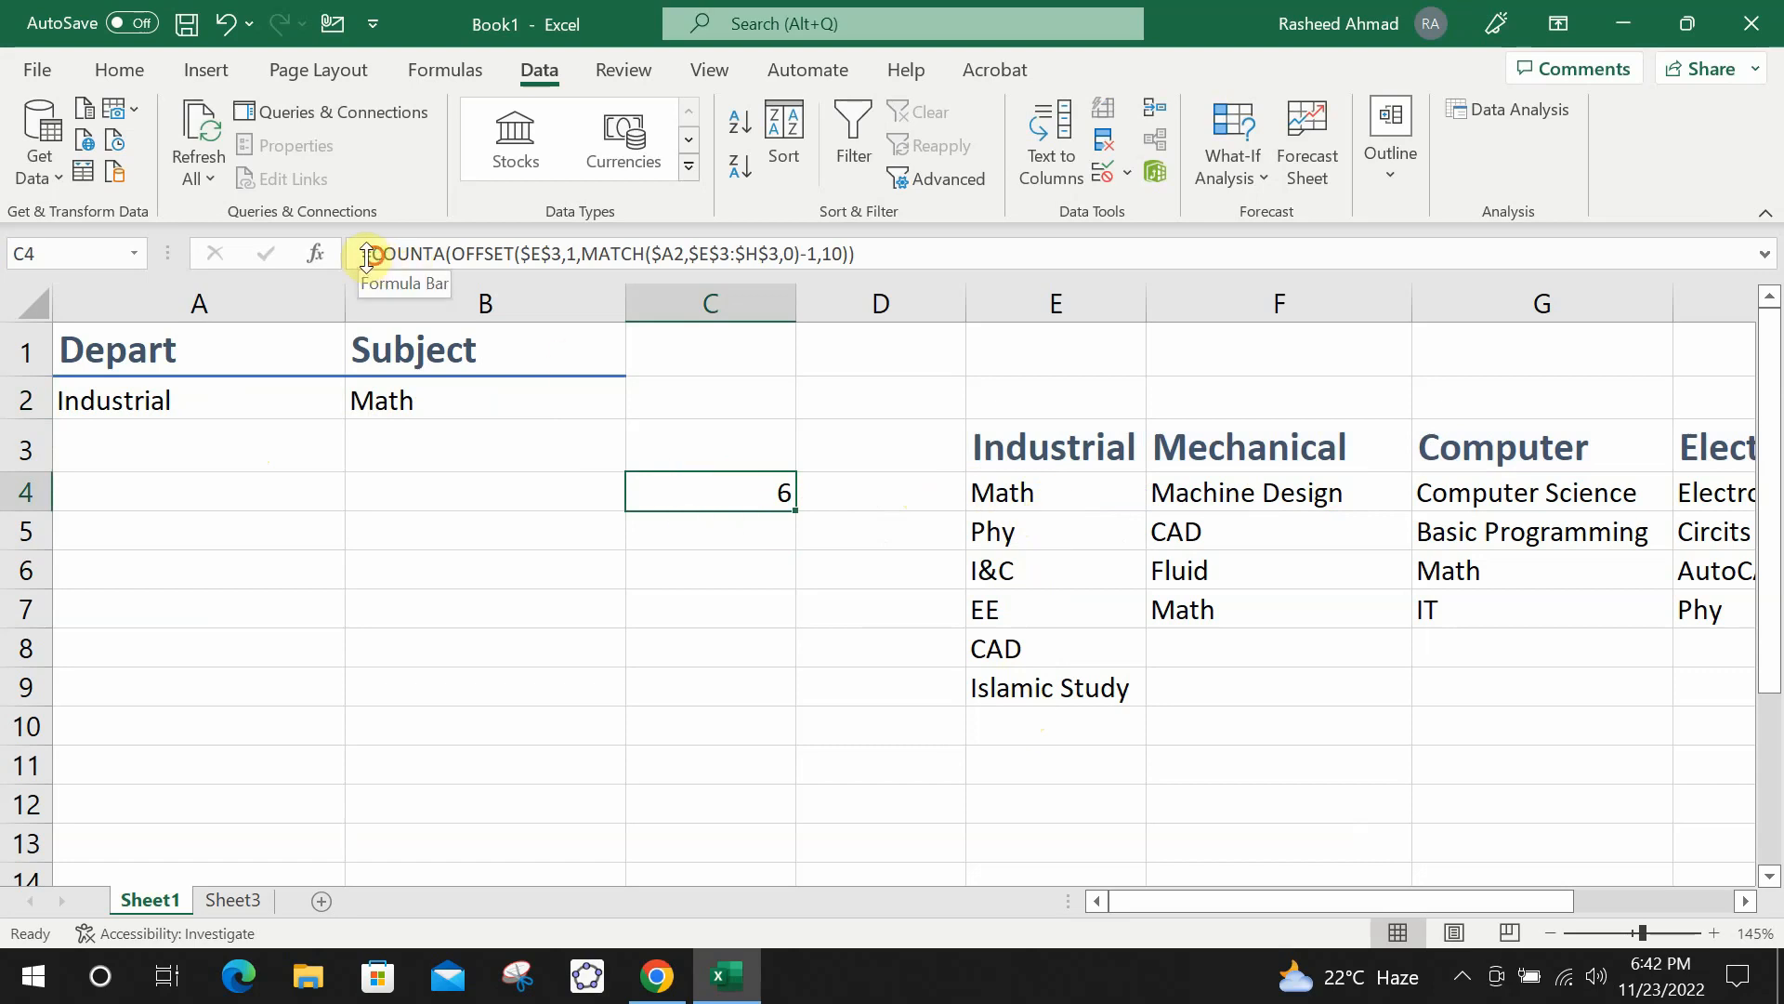
pyautogui.moveTo(370, 253); pyautogui.dragTo(882, 257)
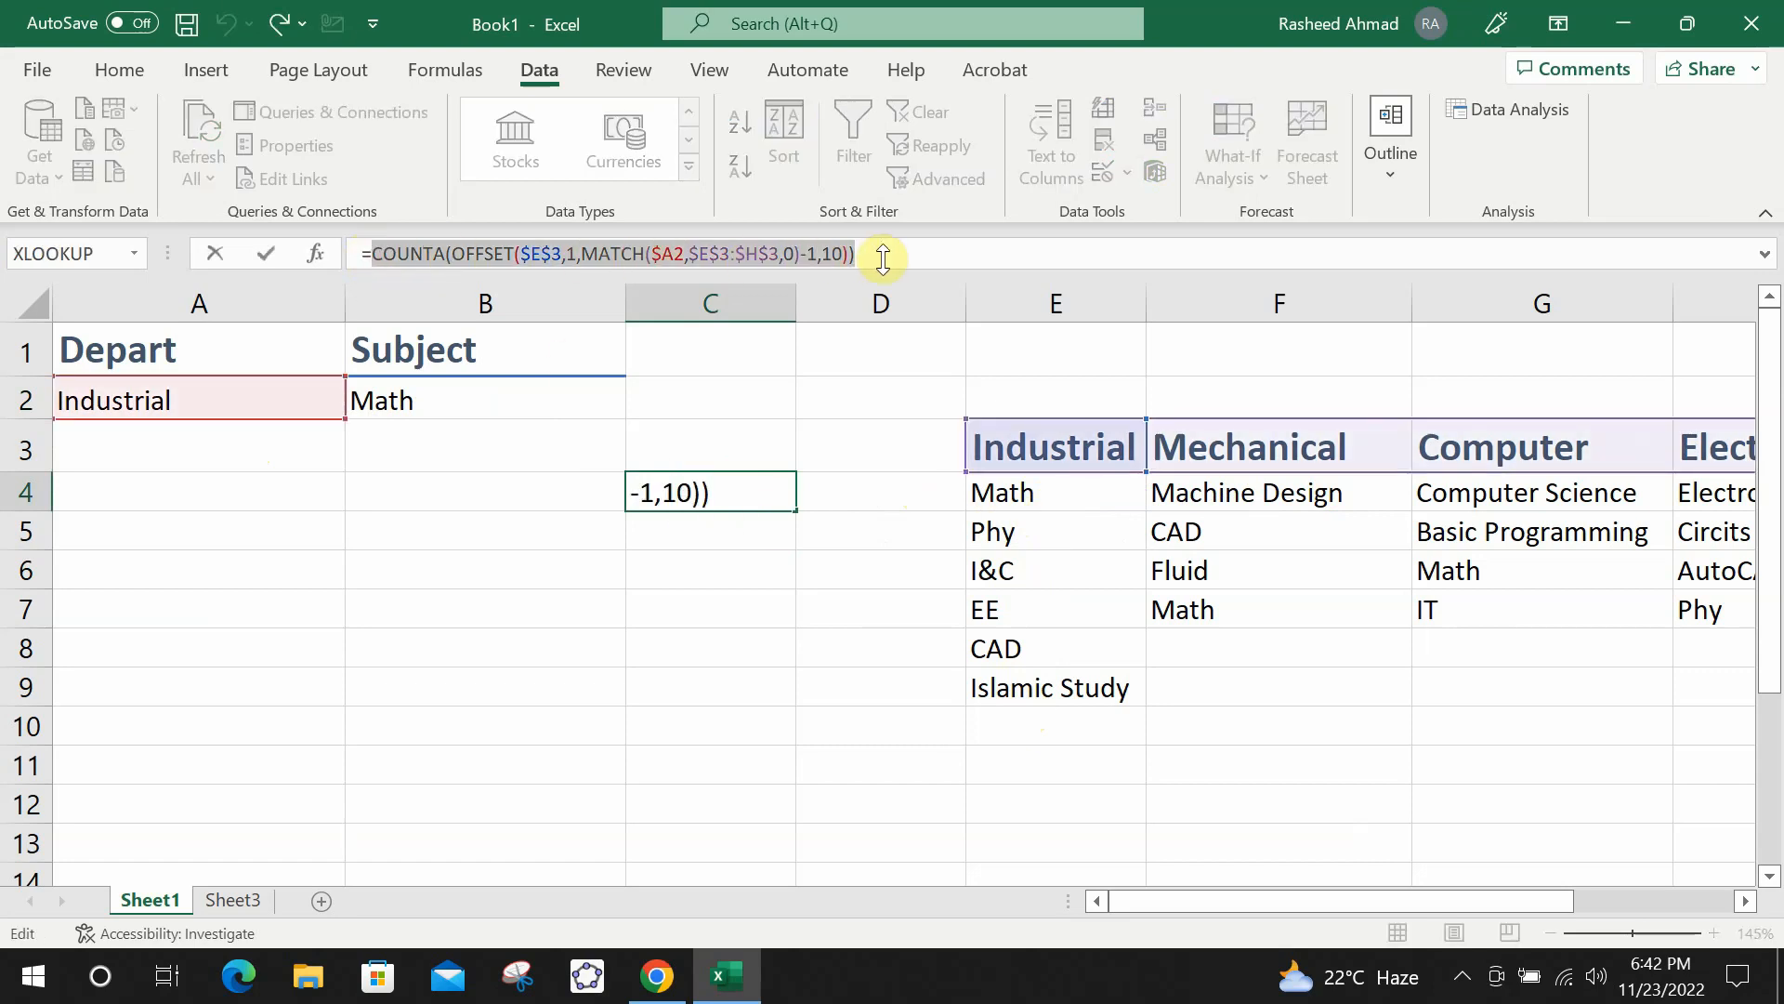
pyautogui.click(883, 258)
pyautogui.press('Return')
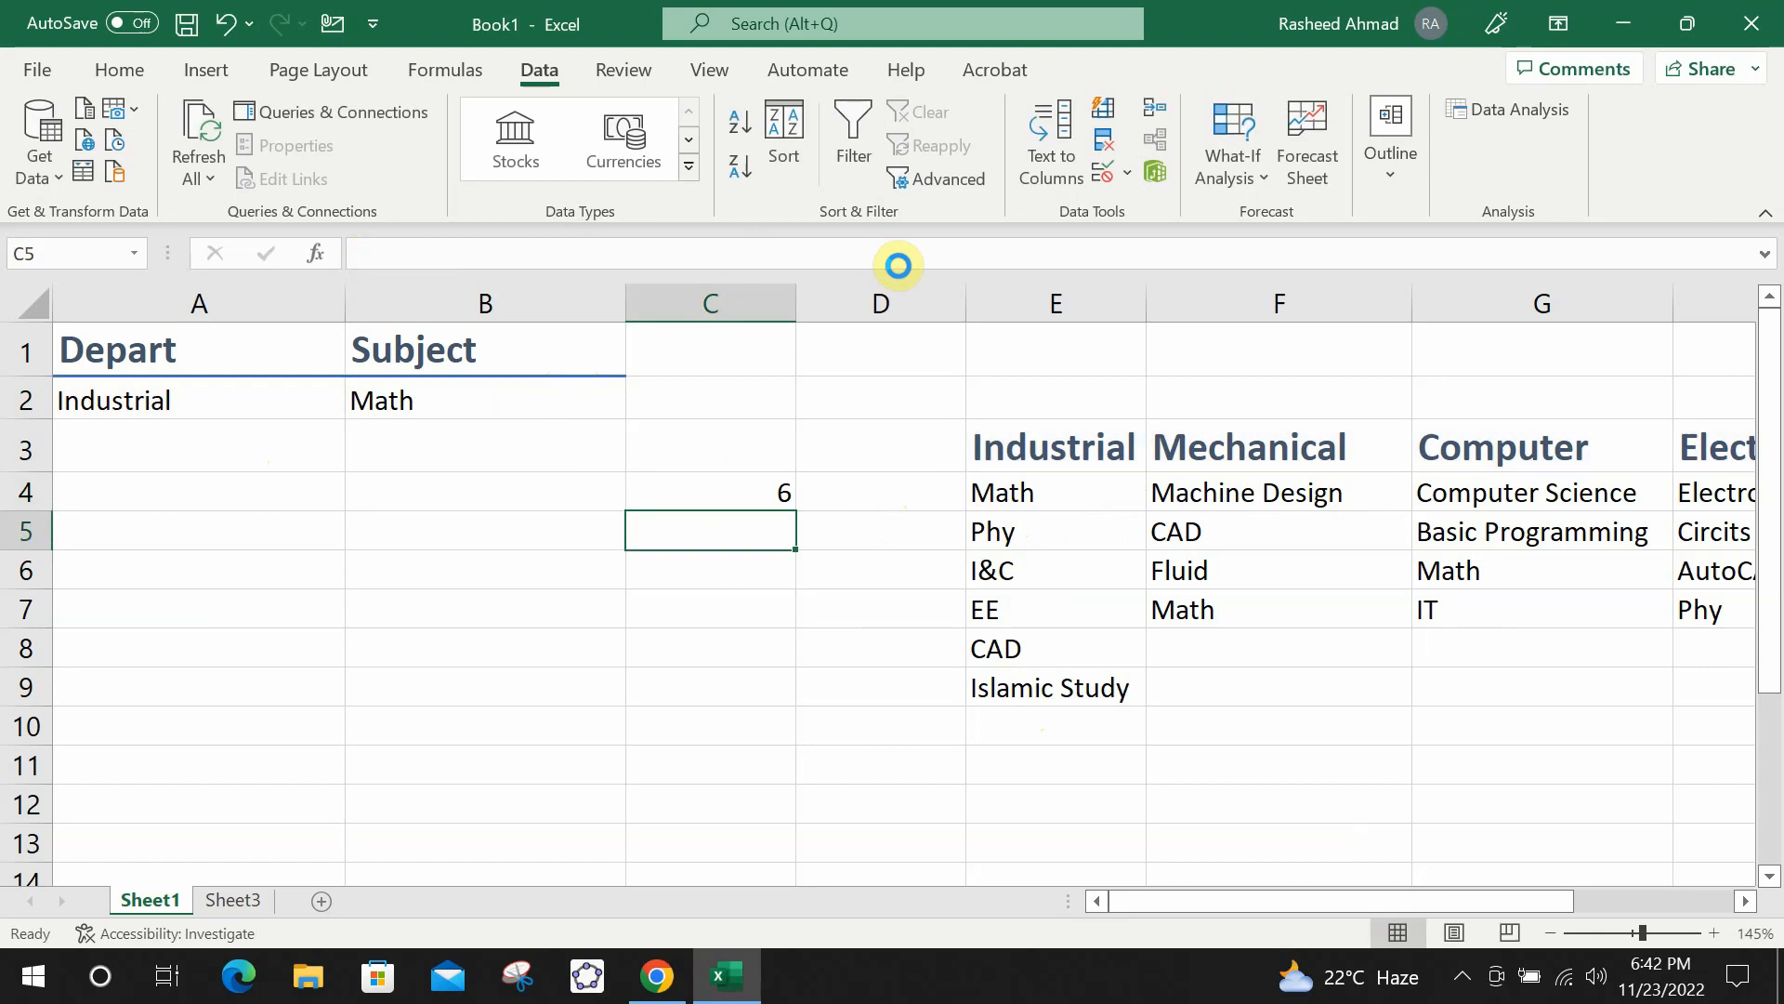
# Replace the height argument in B2's list validation source with COUNTA(OFFSET($E$3,1,MATCH($A2,$E$3:$H$3,0)-1,10)).
pyautogui.click(520, 398)
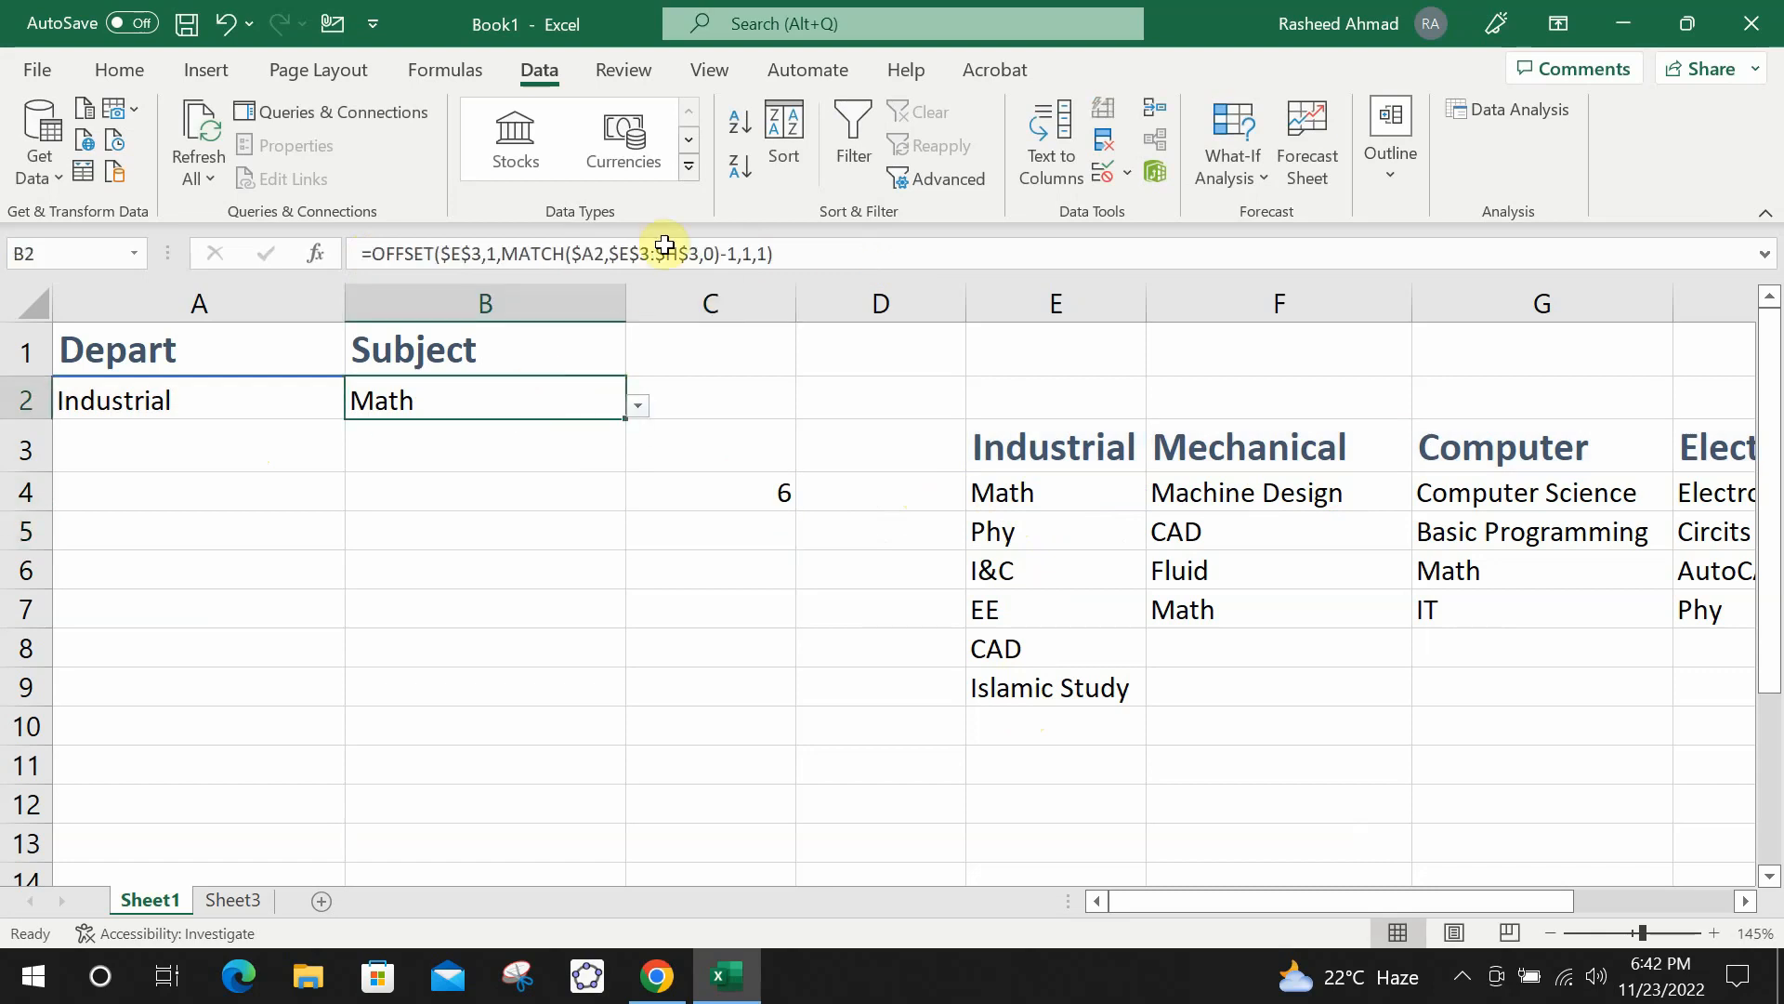
pyautogui.click(1127, 212)
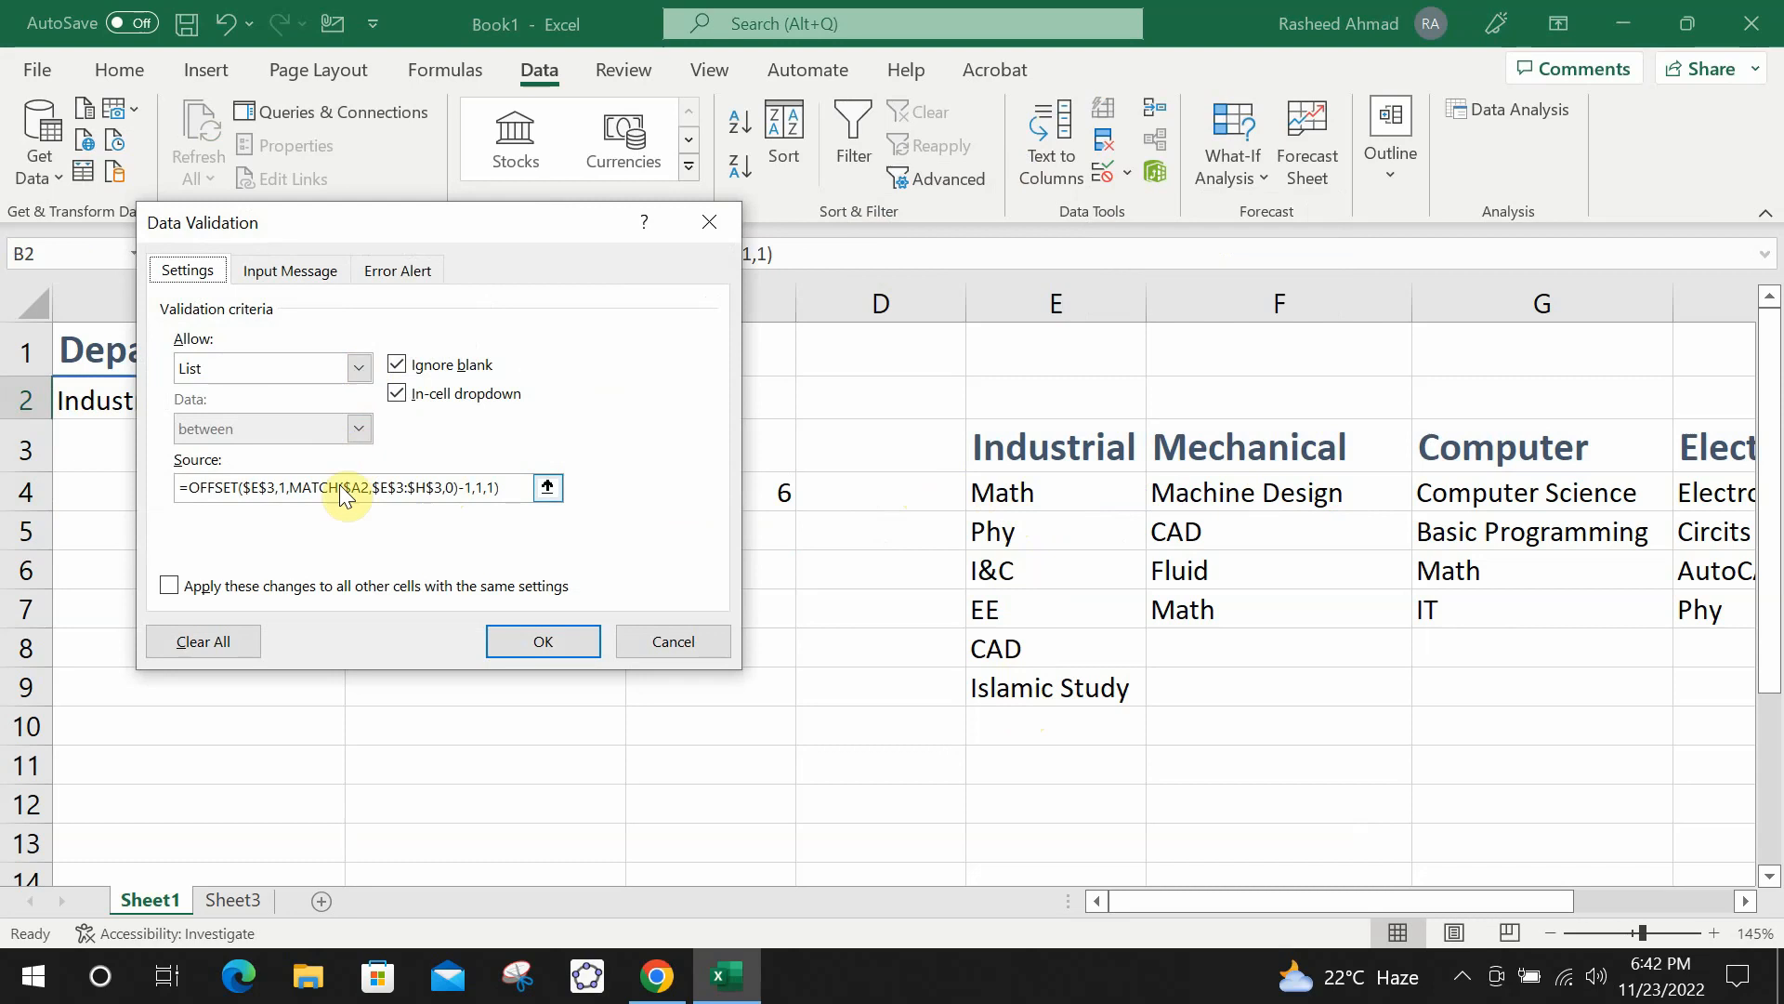
pyautogui.click(470, 476)
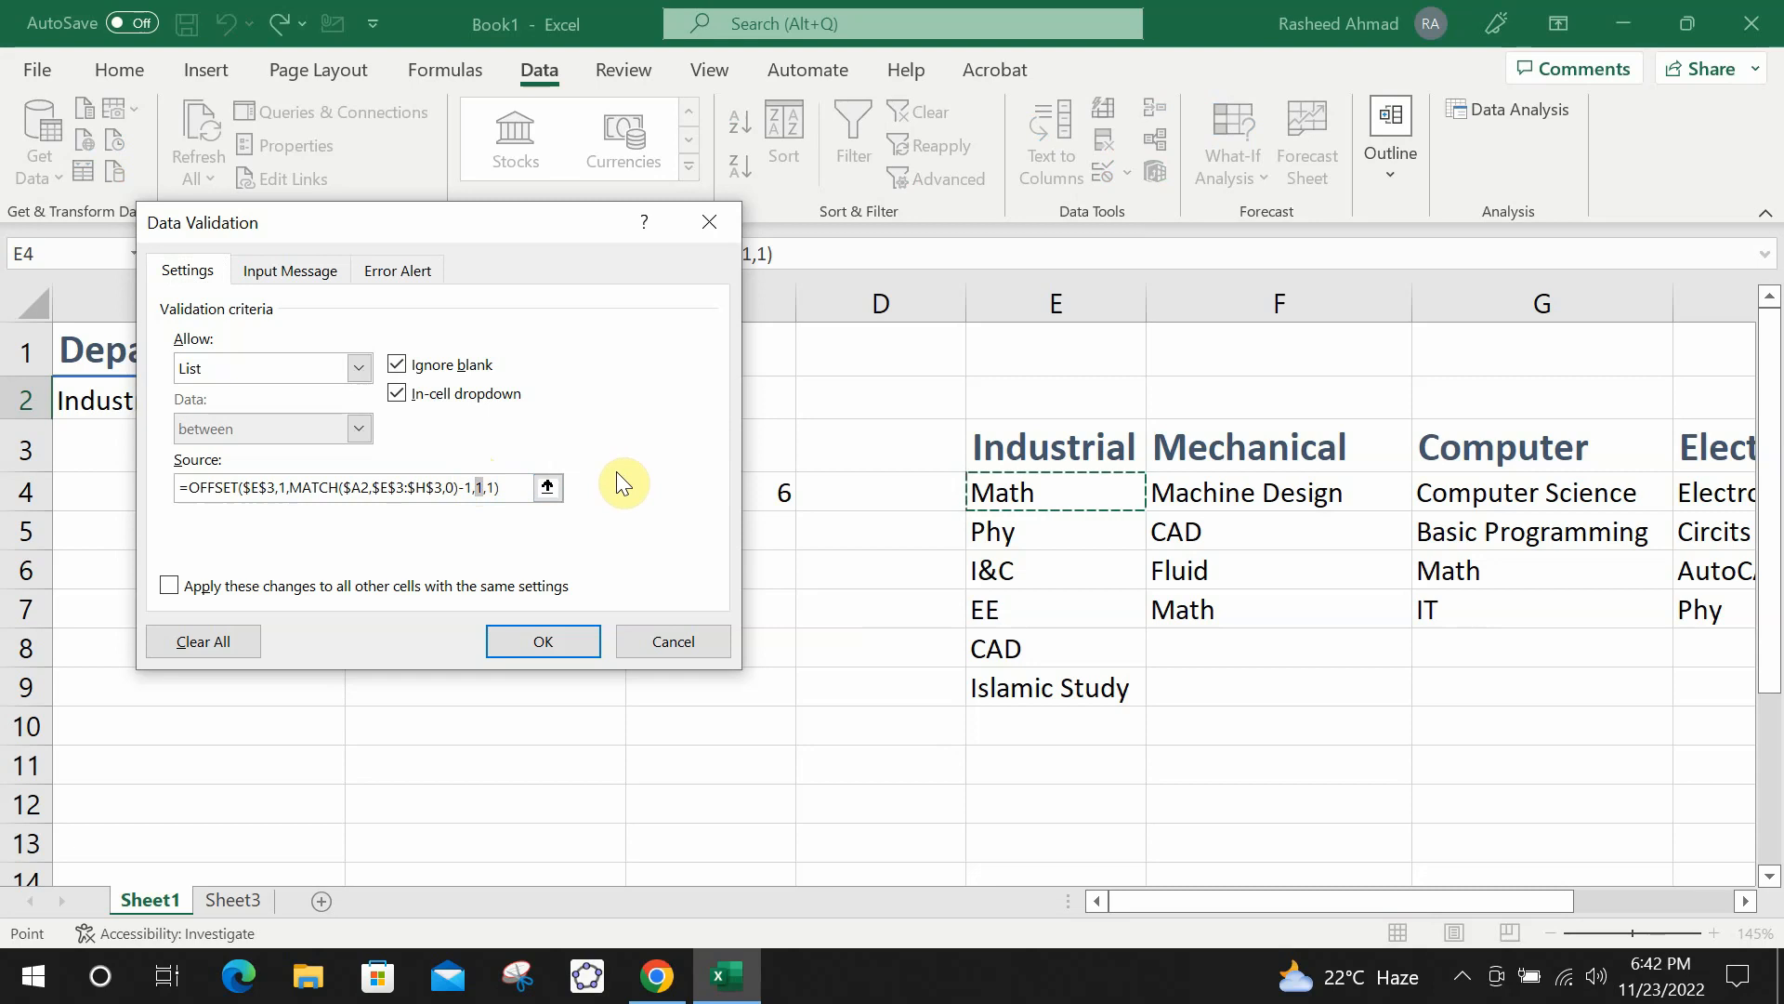
pyautogui.write('10')
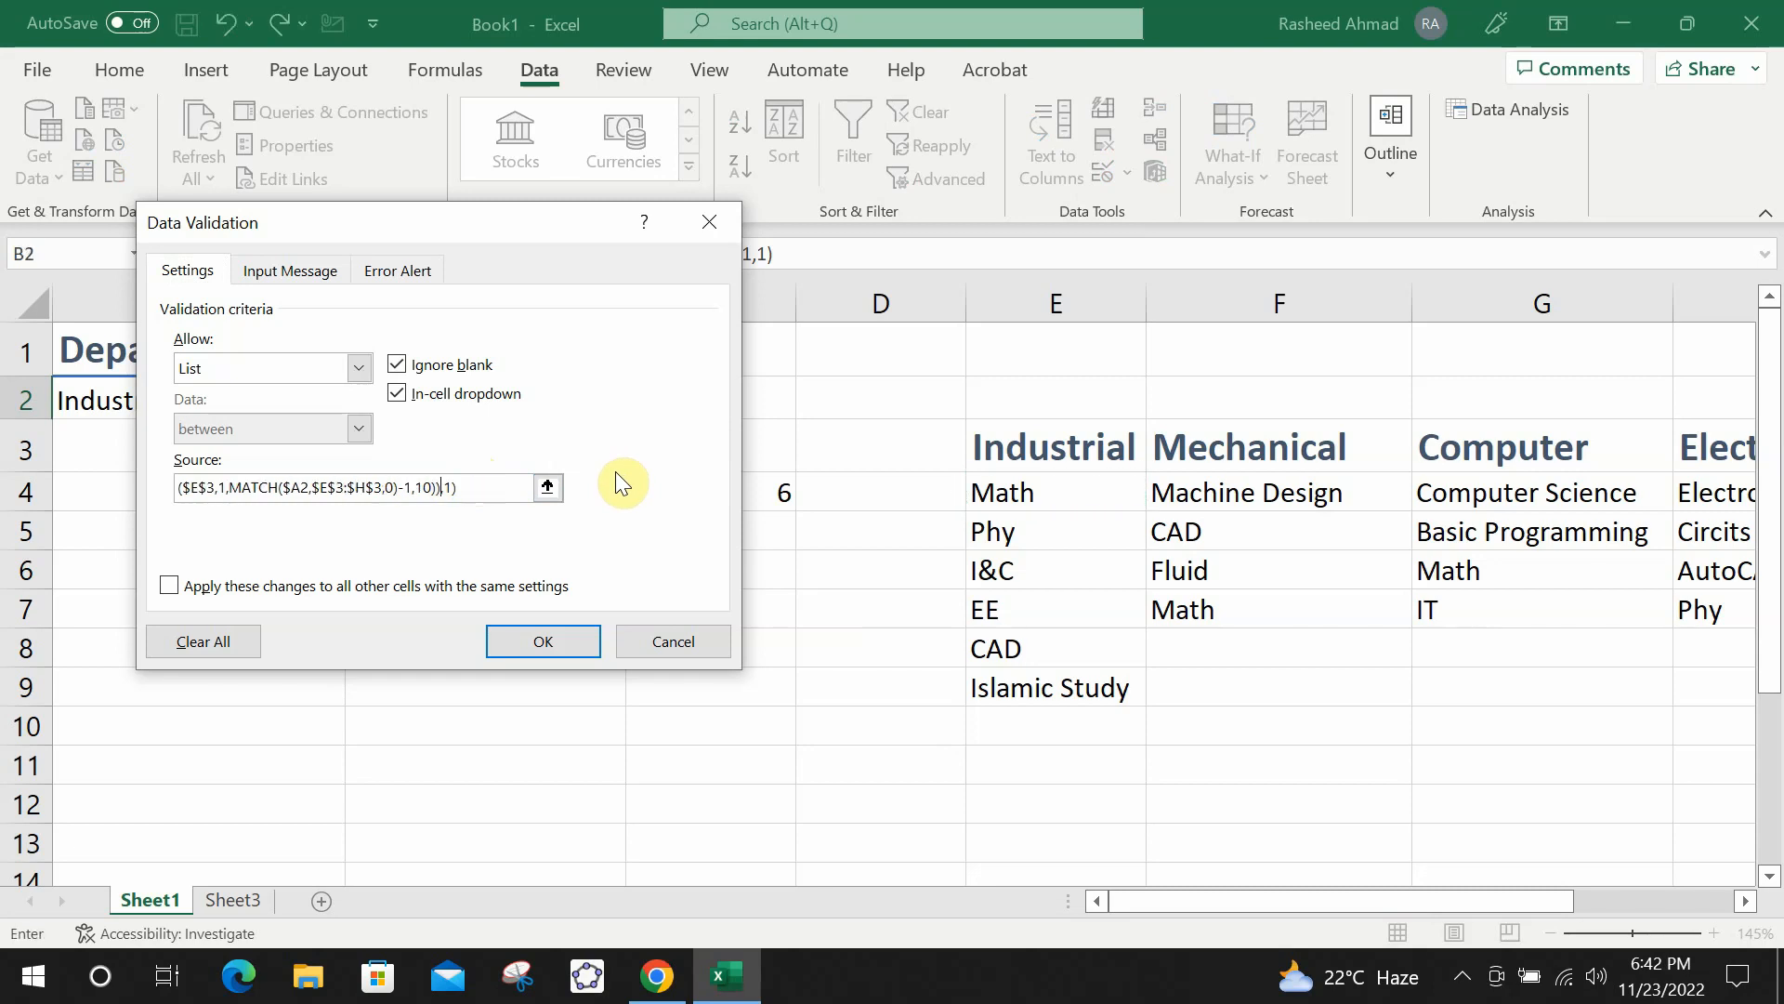
pyautogui.click(534, 641)
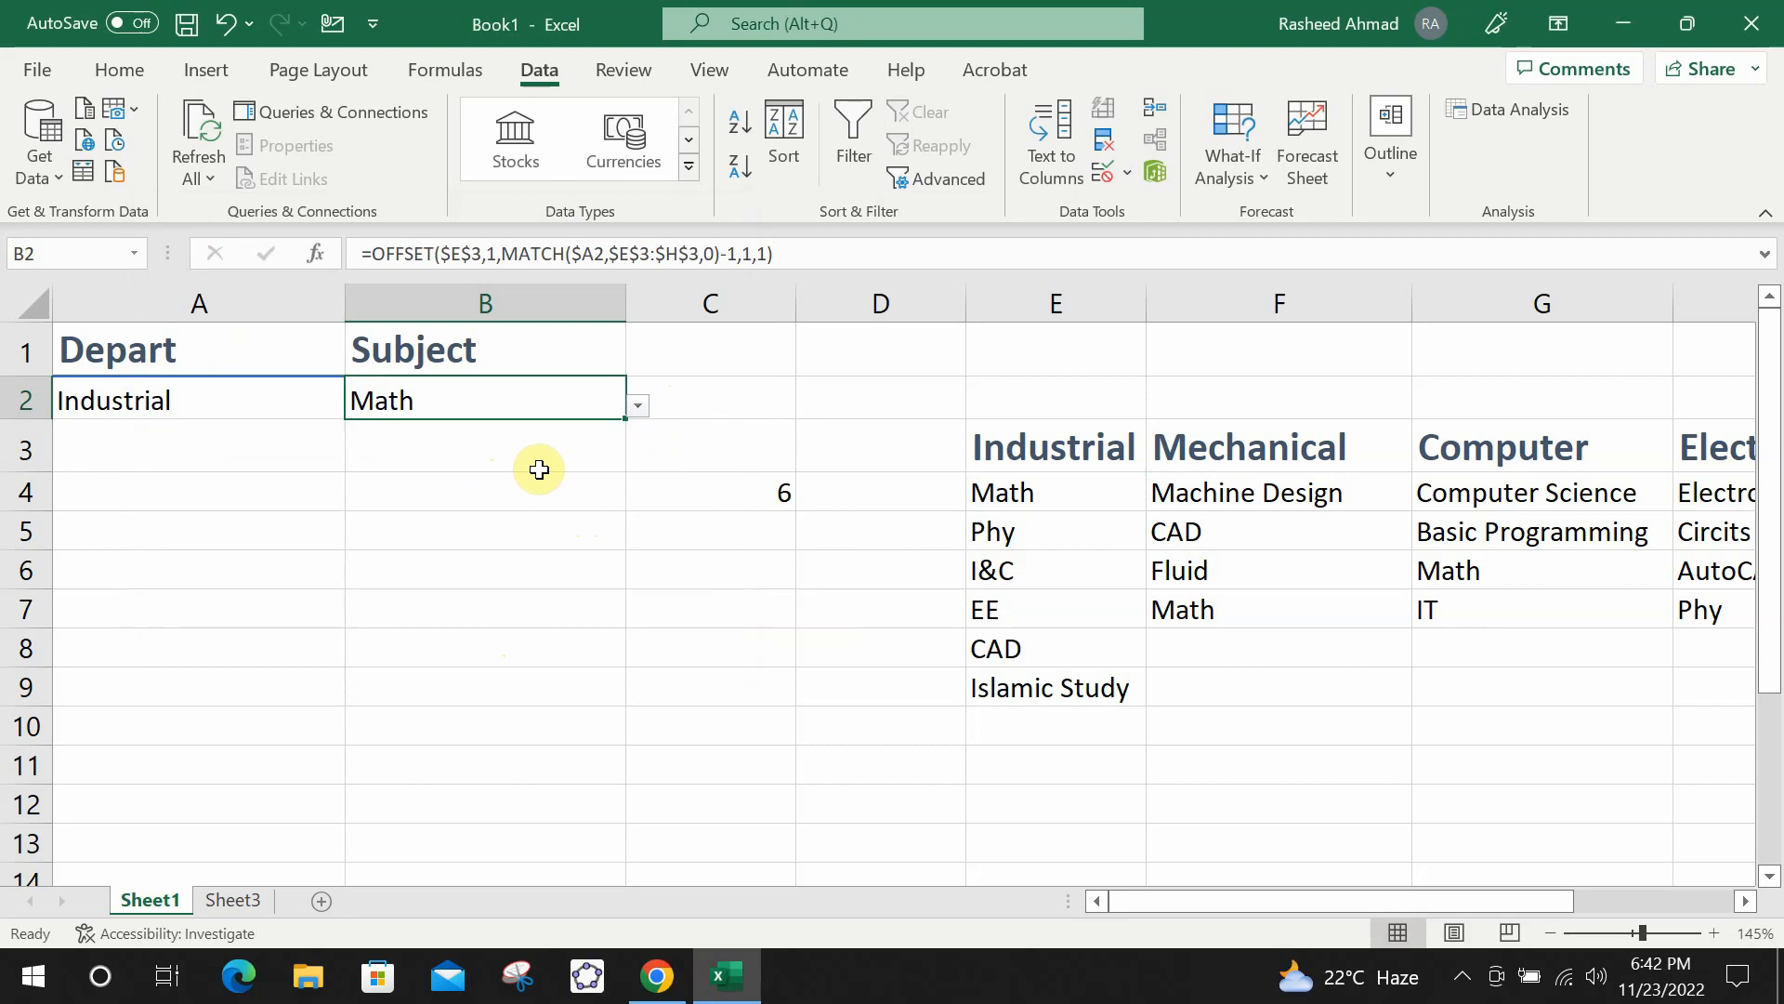
# Delete the helper formula in C4 and check the Industrial subject list in B2's dropdown.
pyautogui.click(689, 497)
pyautogui.press('Delete')
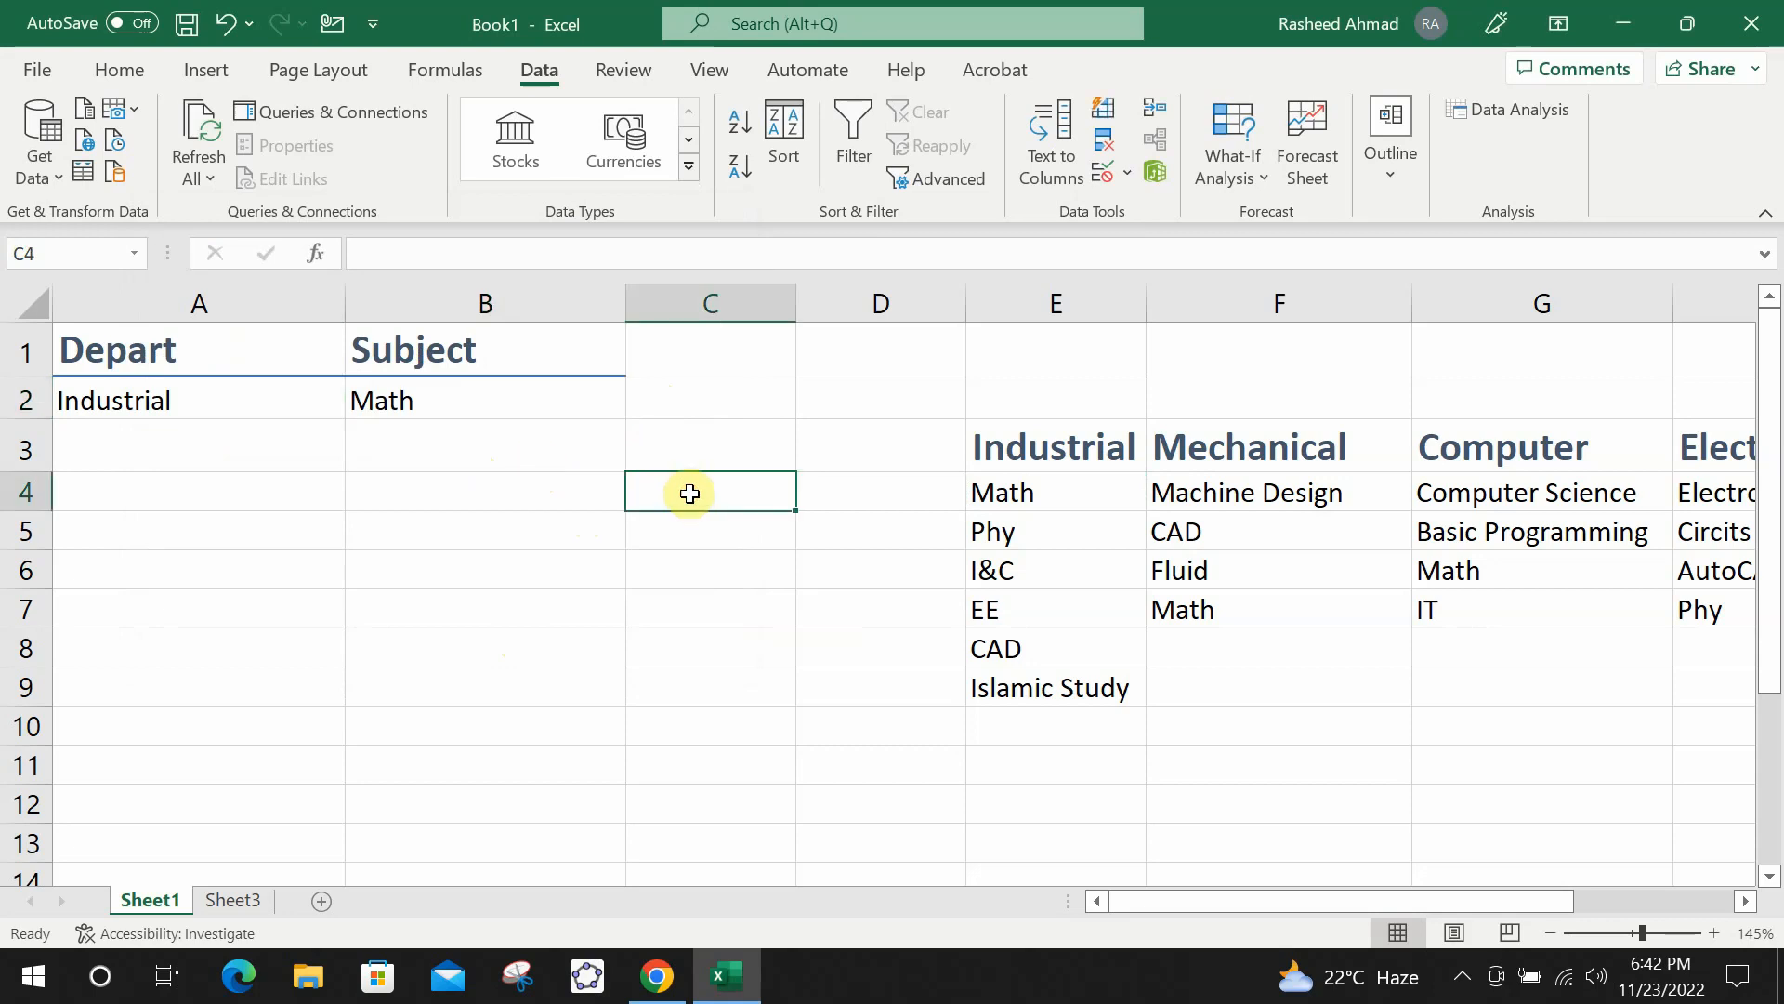
pyautogui.click(600, 406)
pyautogui.click(639, 406)
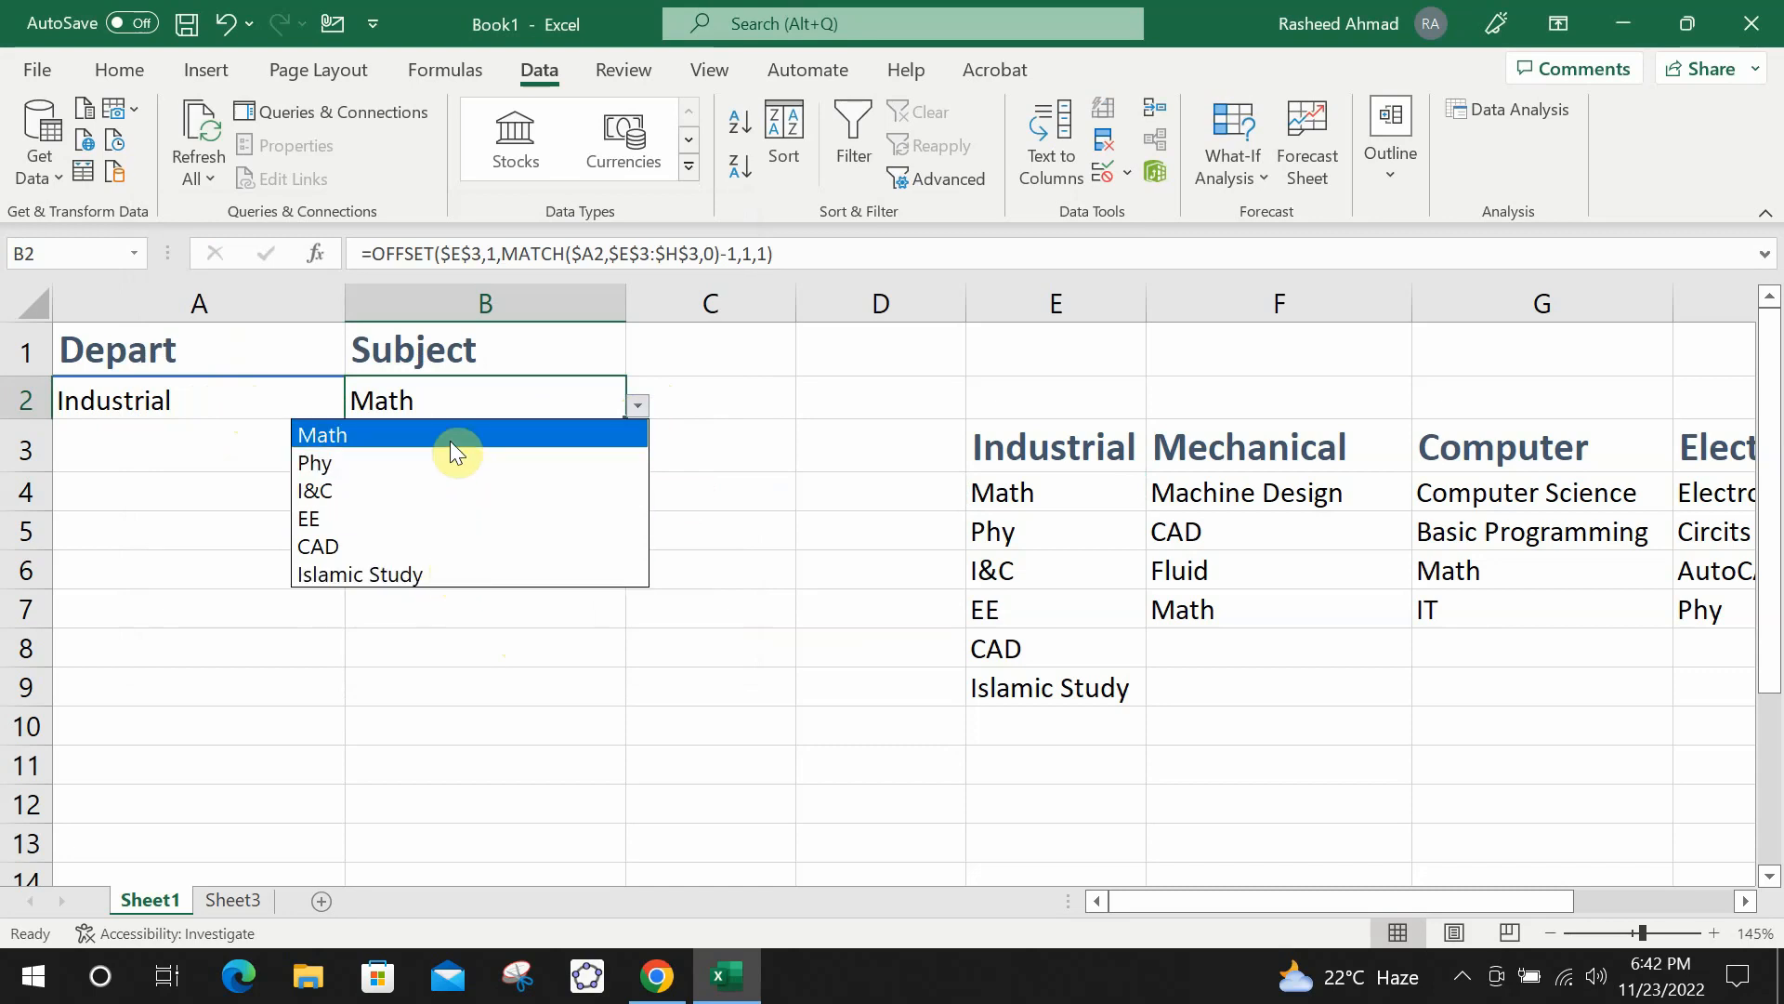
pyautogui.click(223, 478)
# Set the department in A2 to Mechanical and check the subjects offered in B2's dropdown.
pyautogui.click(319, 398)
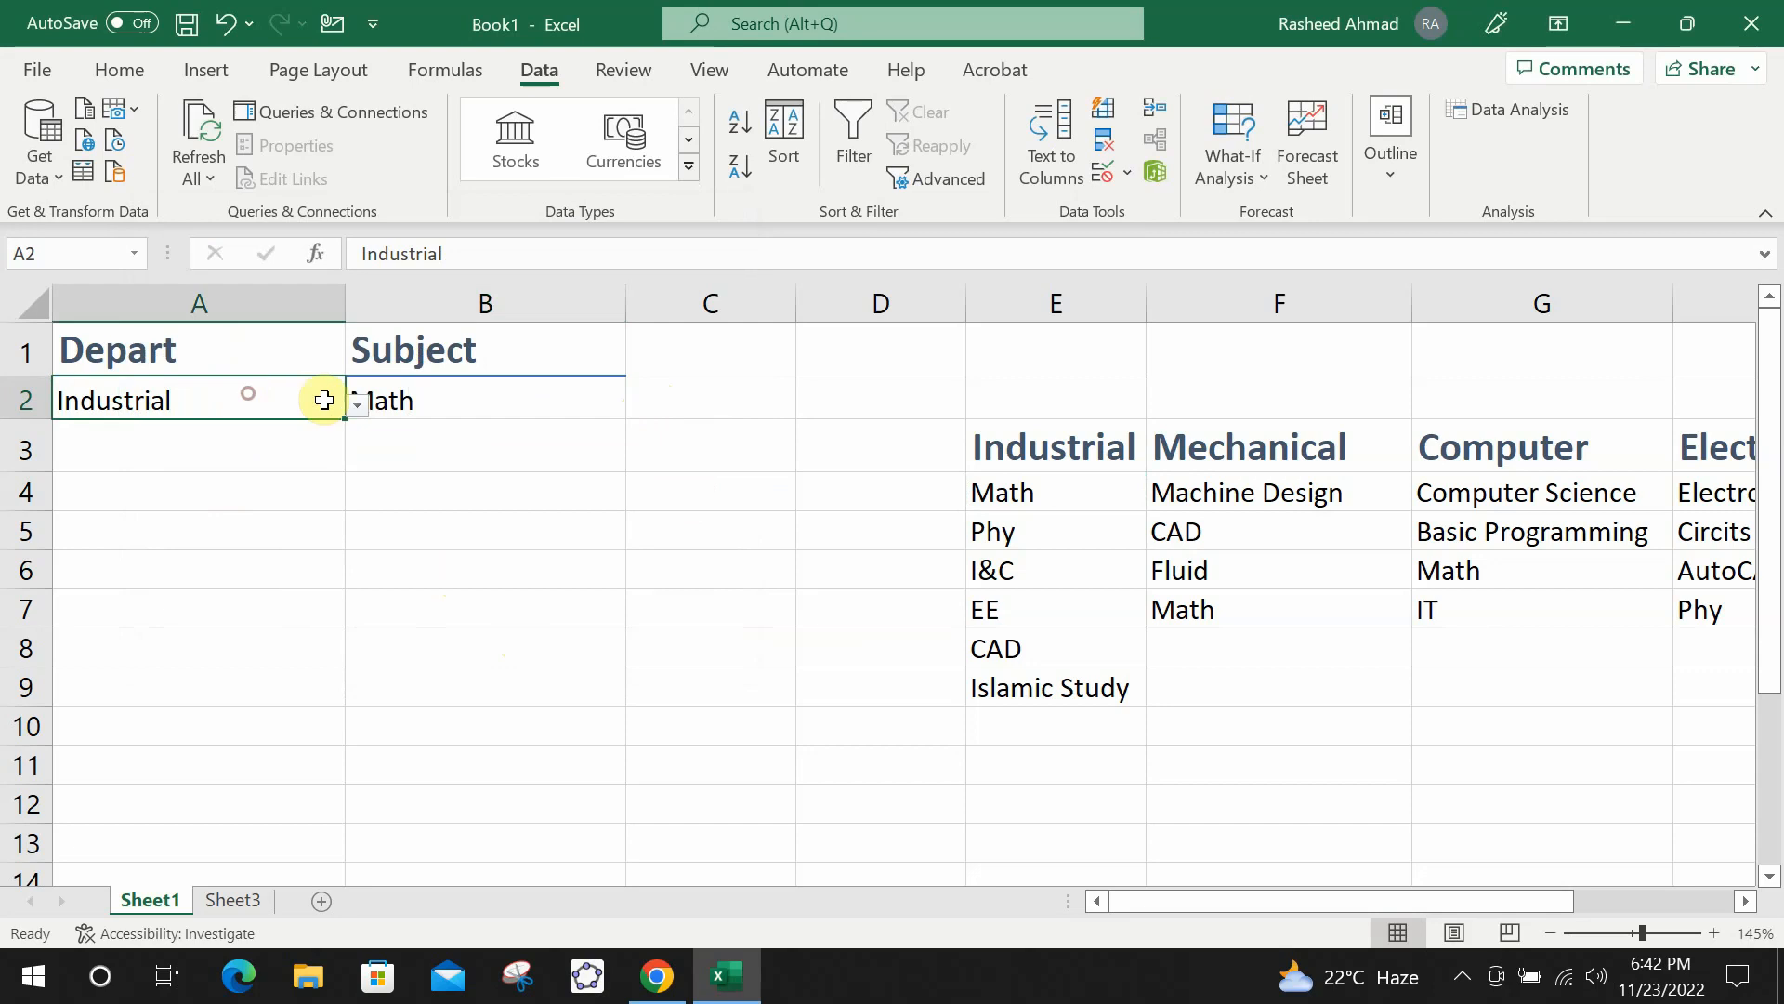
pyautogui.click(357, 405)
pyautogui.click(232, 464)
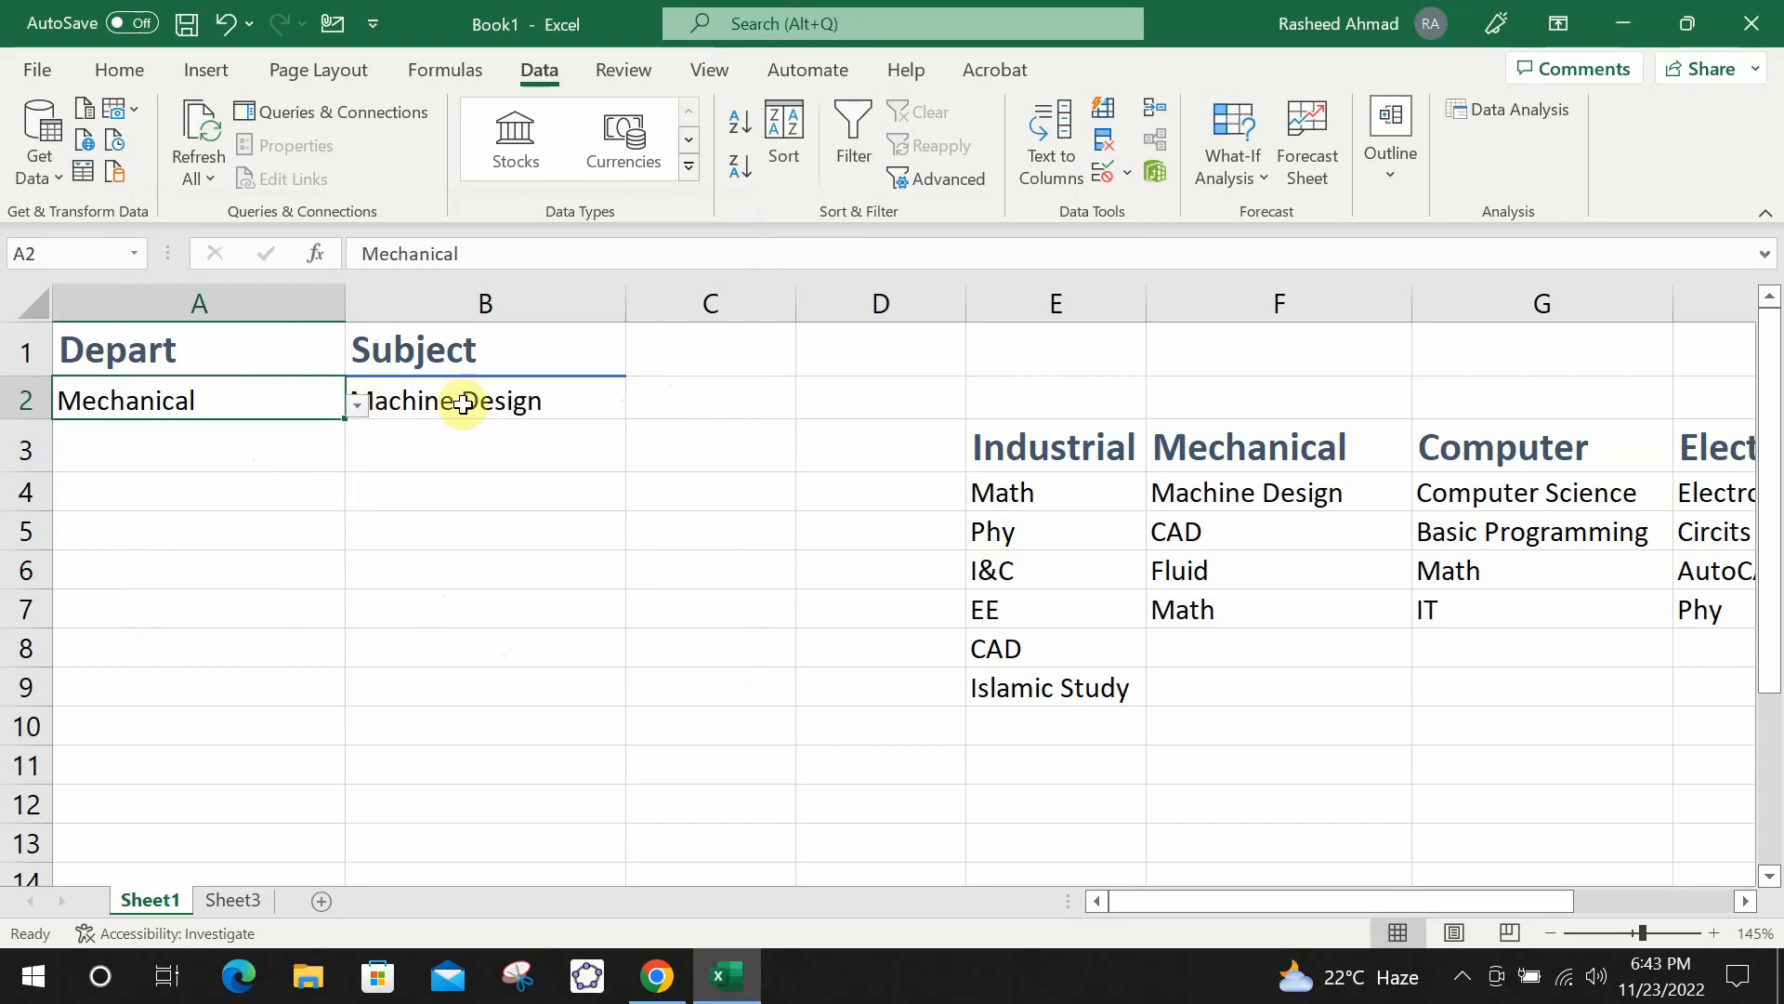
pyautogui.click(483, 406)
pyautogui.click(638, 405)
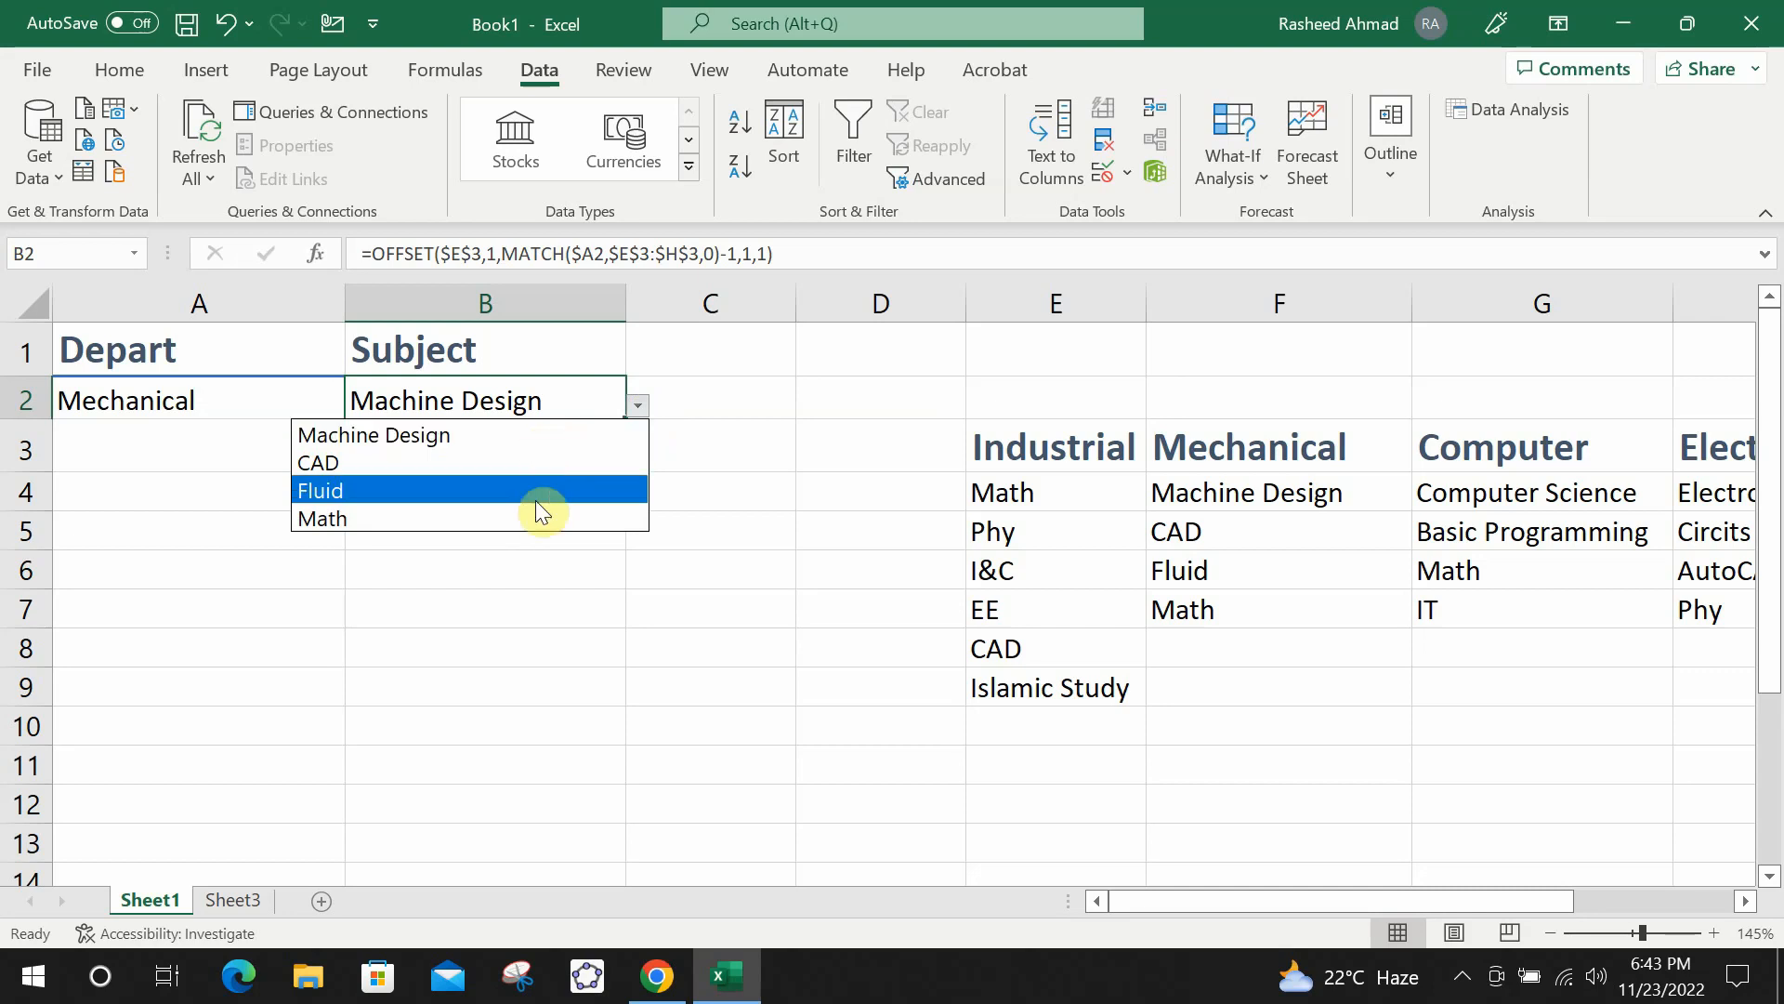
pyautogui.click(526, 558)
pyautogui.click(297, 448)
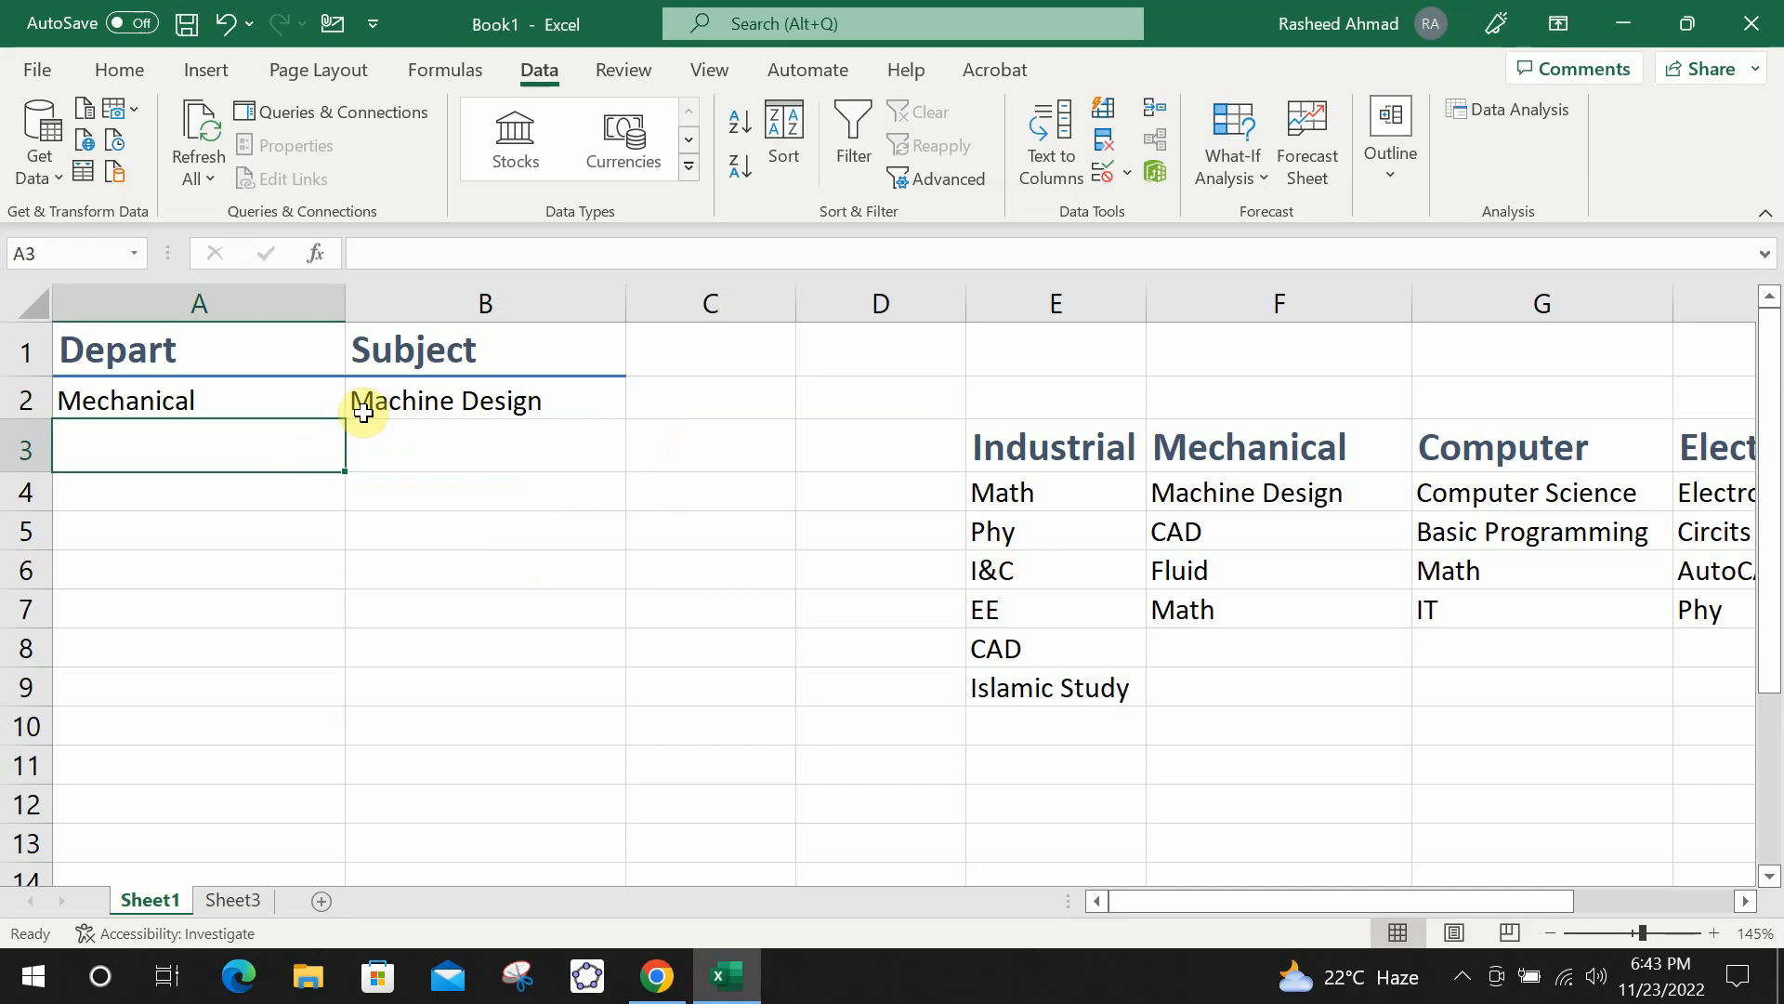
# Copy A2:B2 and paste only its validation into A3:B13 using Paste Special.
pyautogui.click(261, 410)
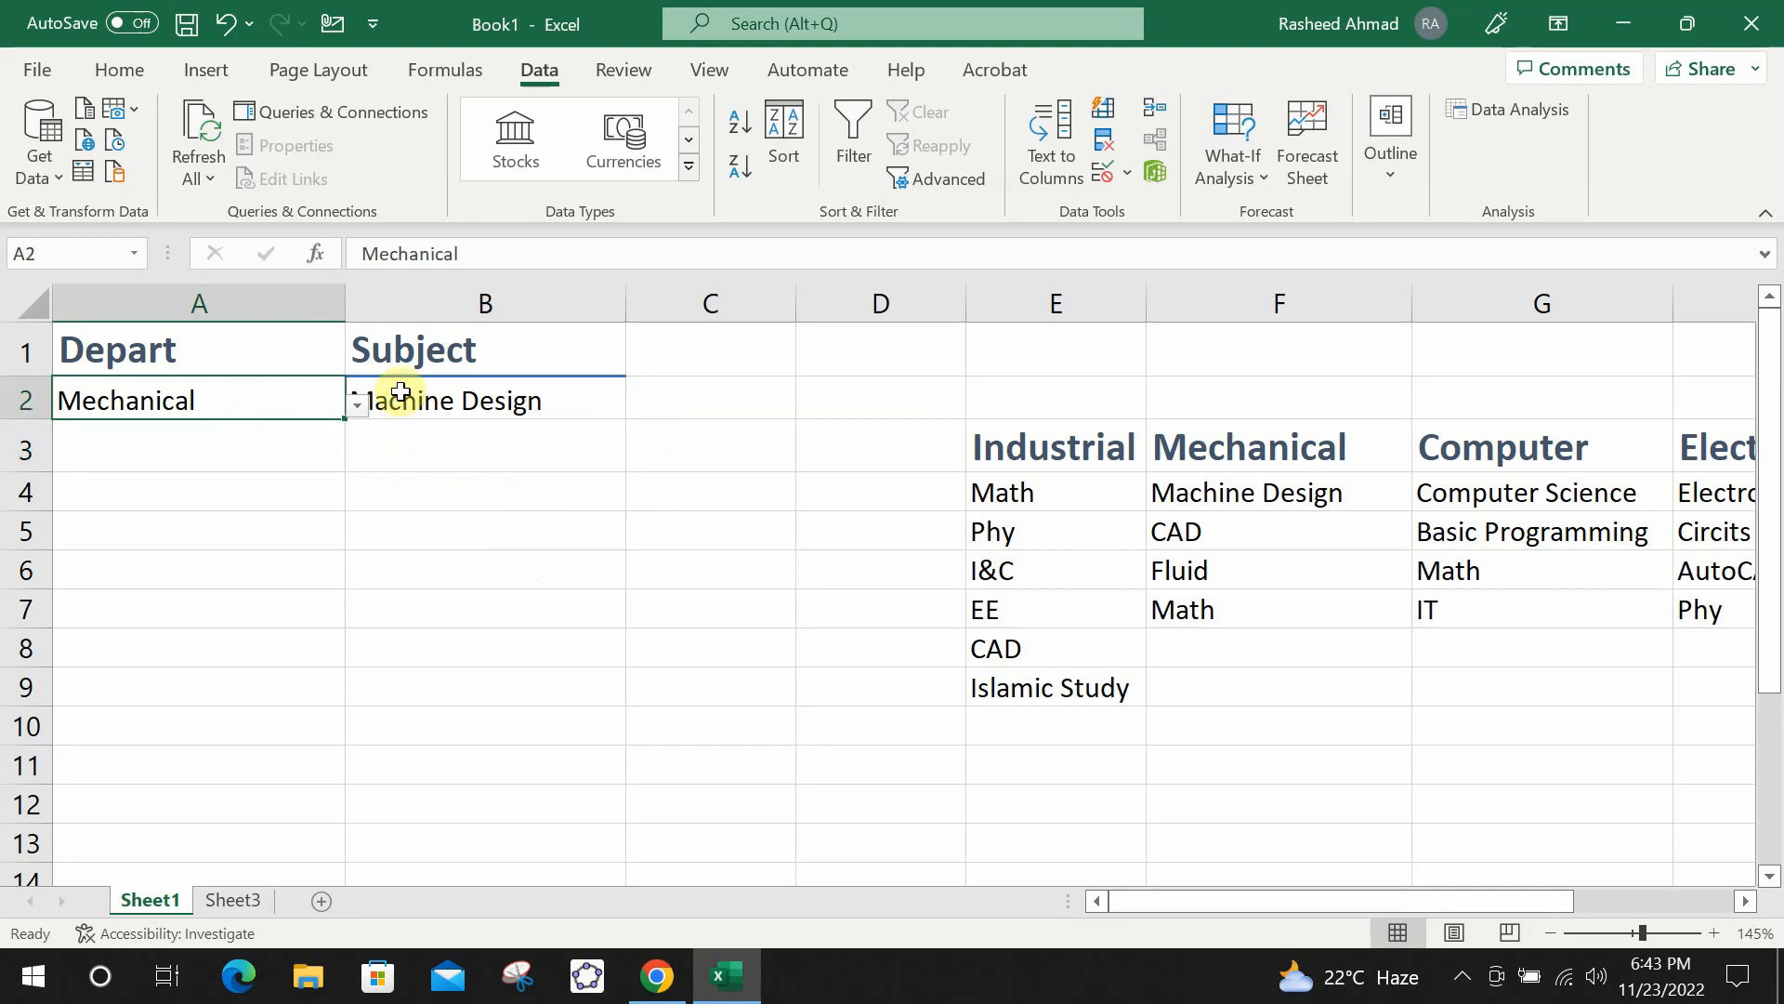
pyautogui.moveTo(279, 397); pyautogui.dragTo(387, 392)
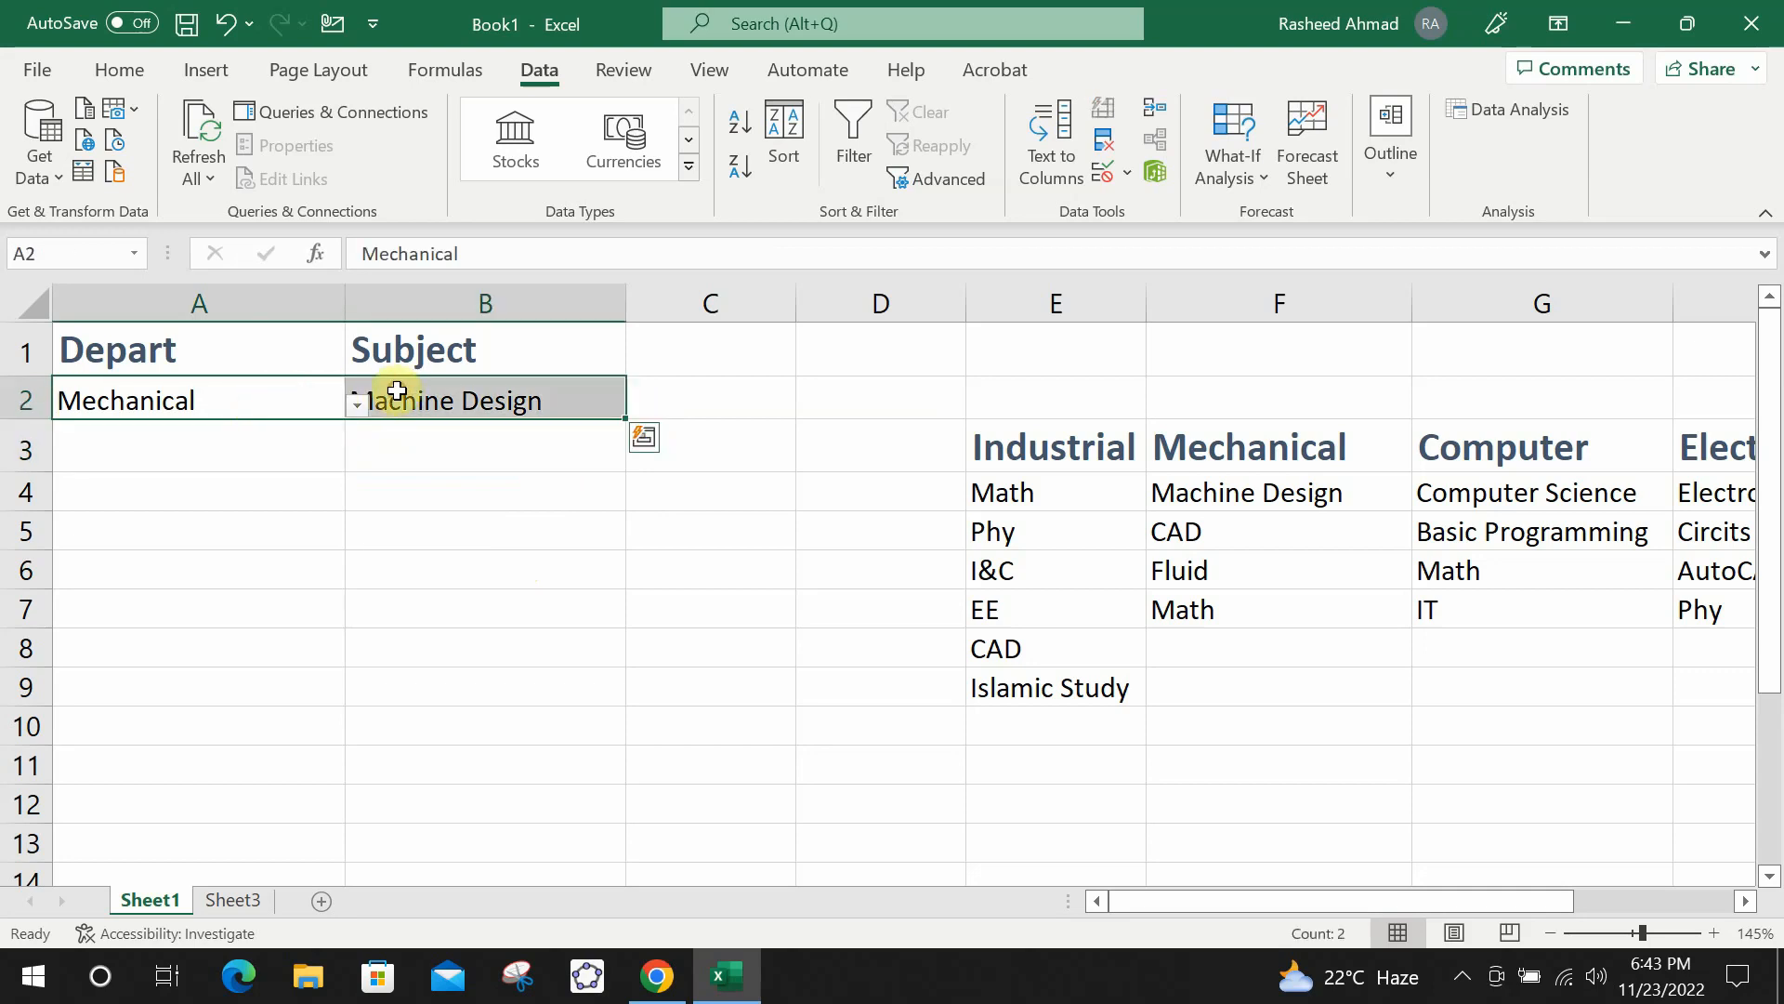
pyautogui.hotkey('ctrl', 'c')
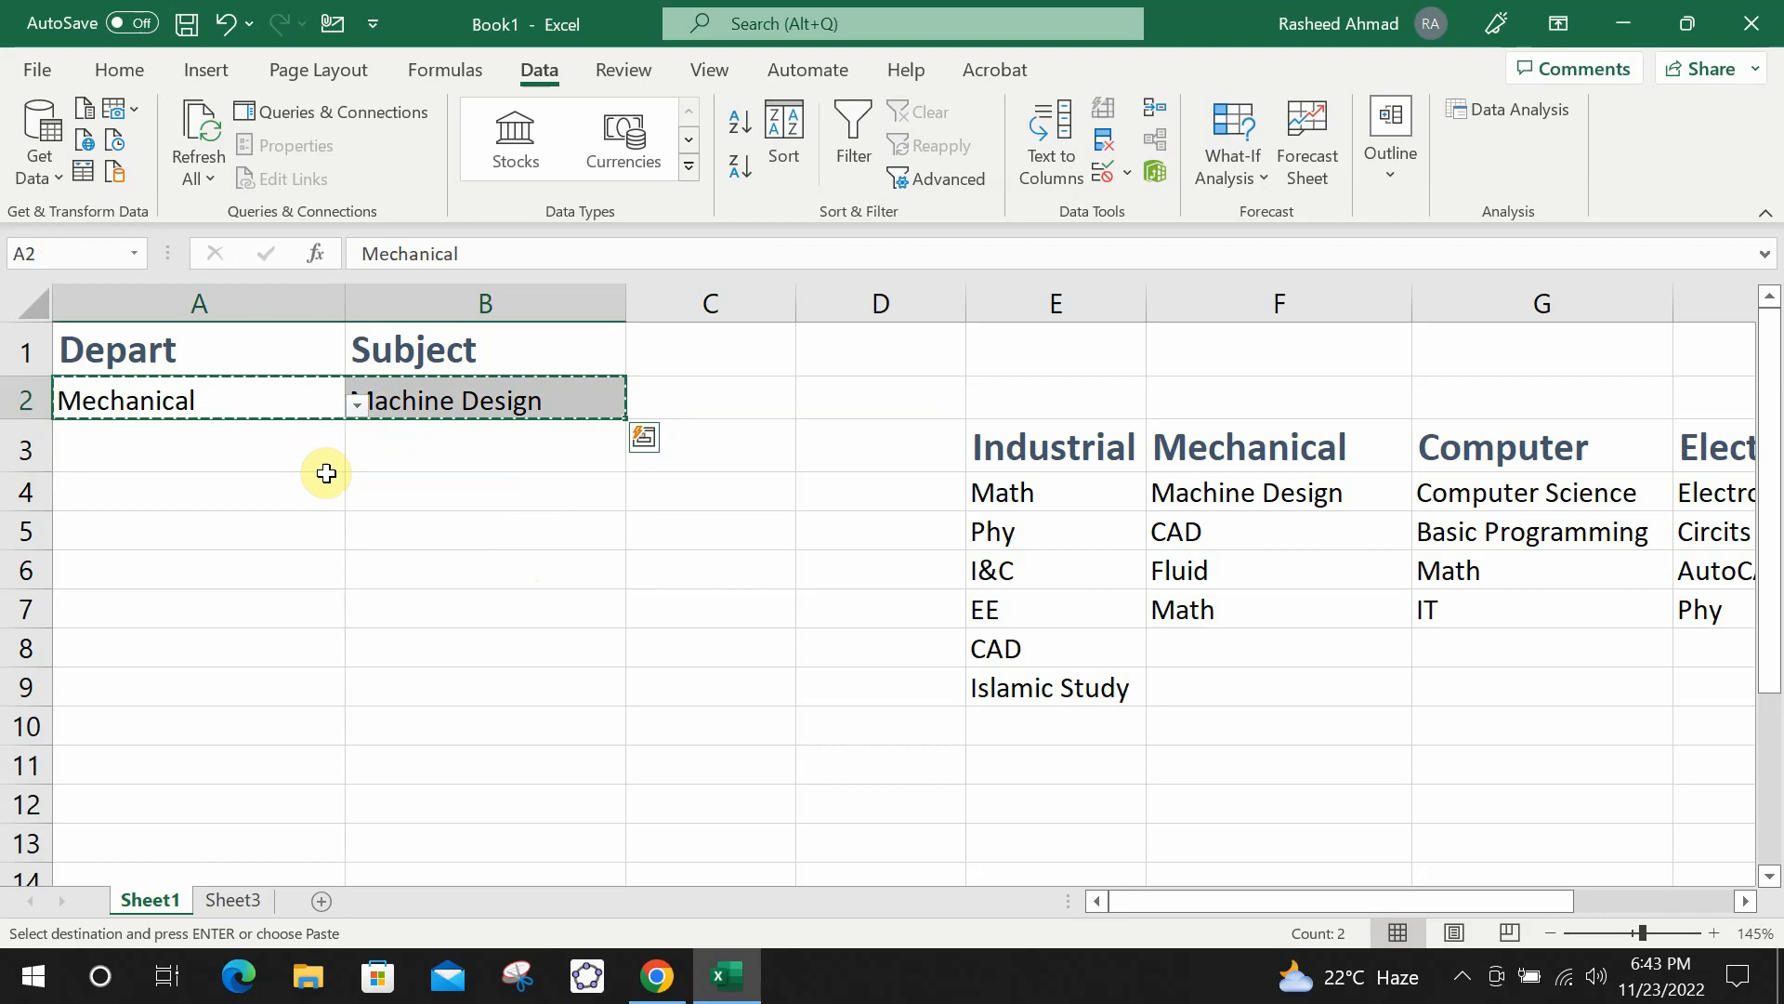
pyautogui.click(246, 444)
pyautogui.moveTo(246, 444); pyautogui.dragTo(410, 850)
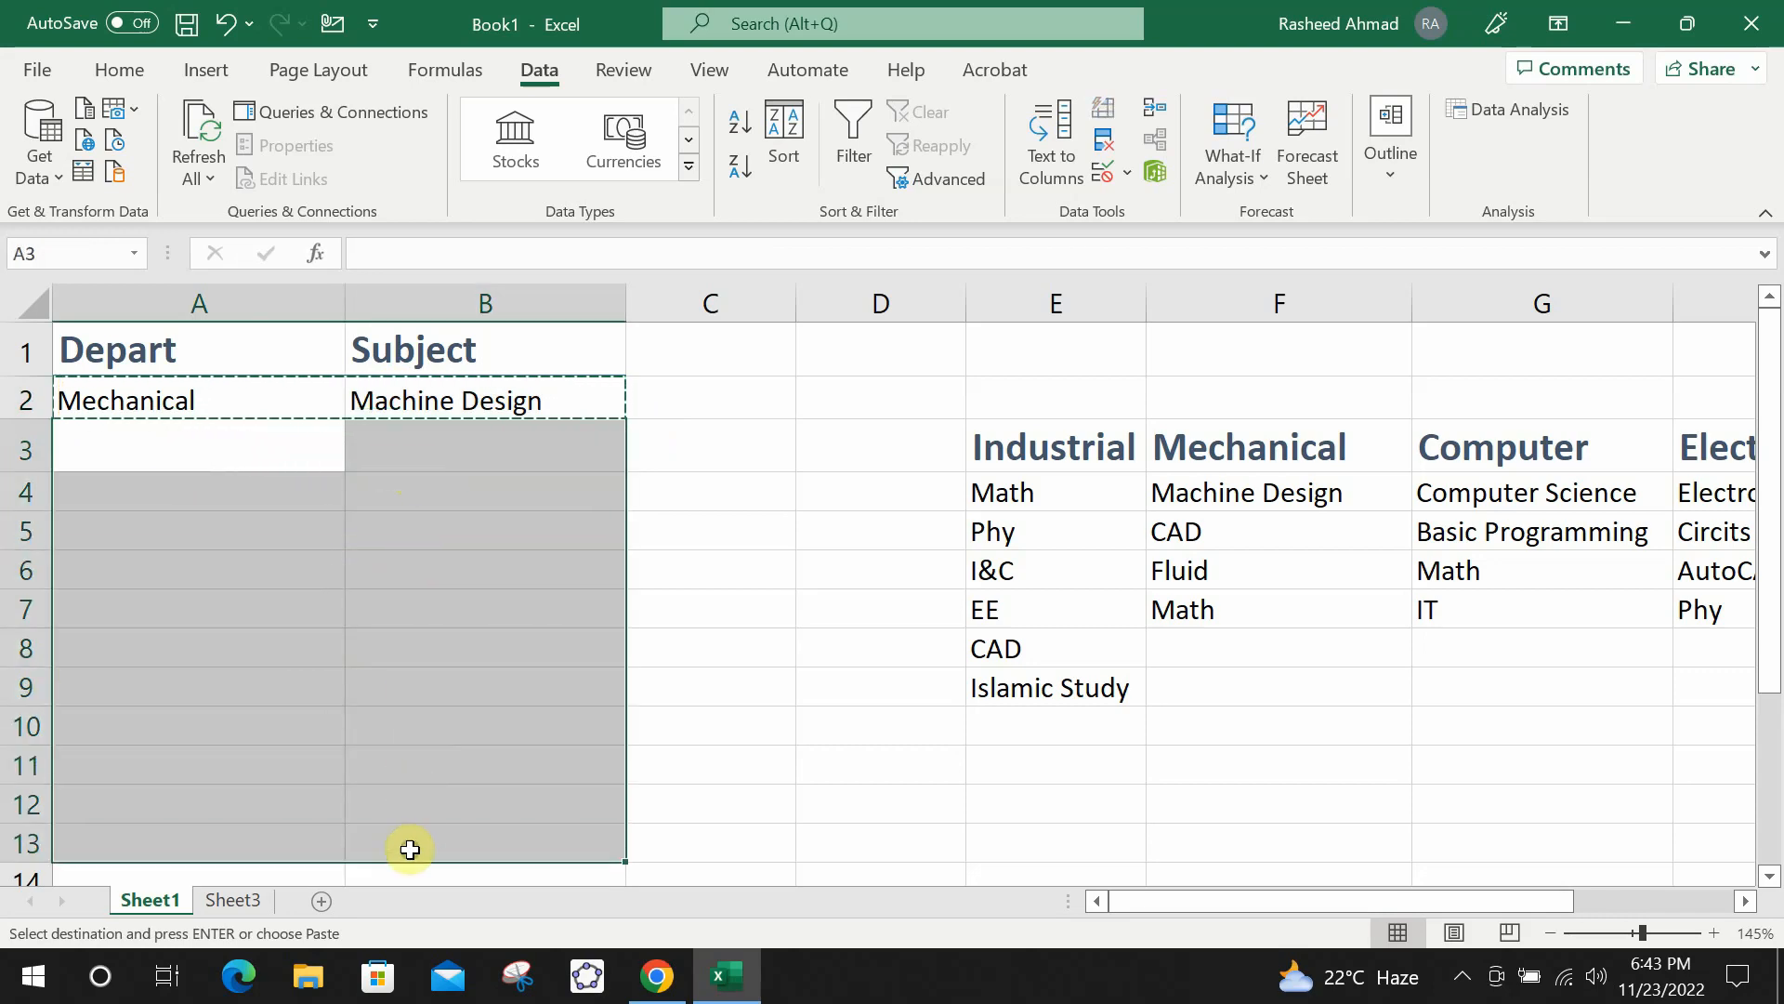
pyautogui.scroll(-1, 251, 530)
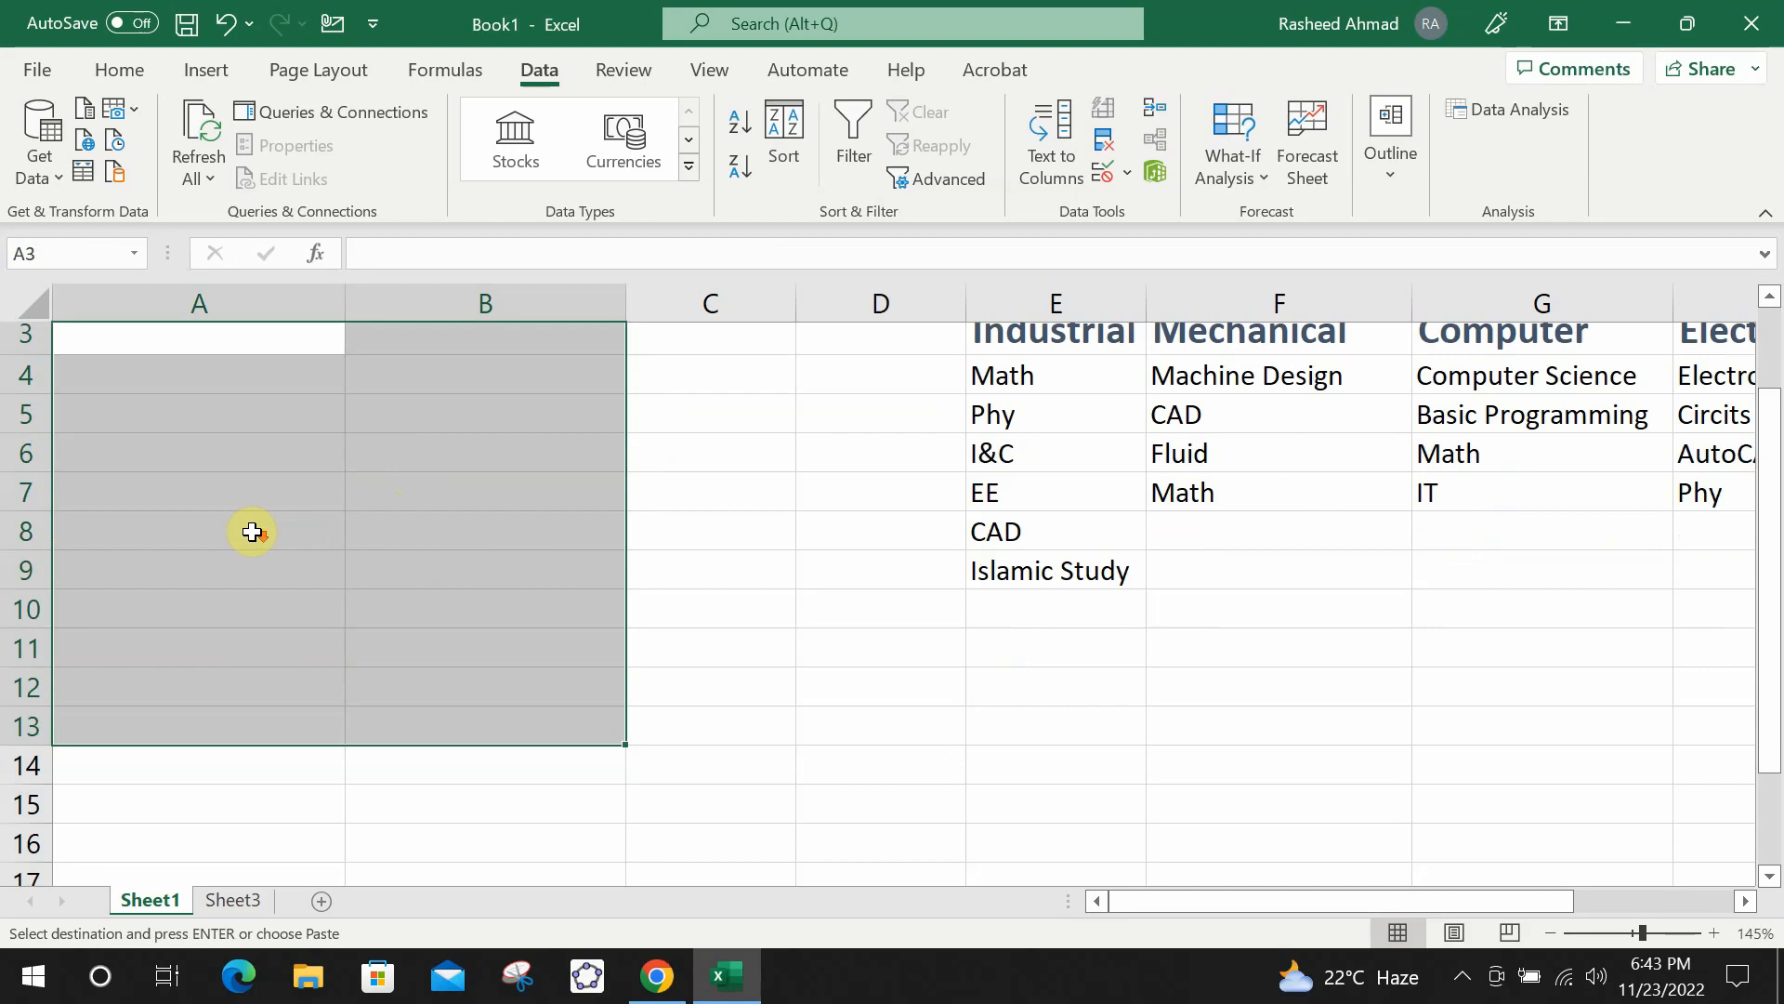
pyautogui.scroll(1, 251, 530)
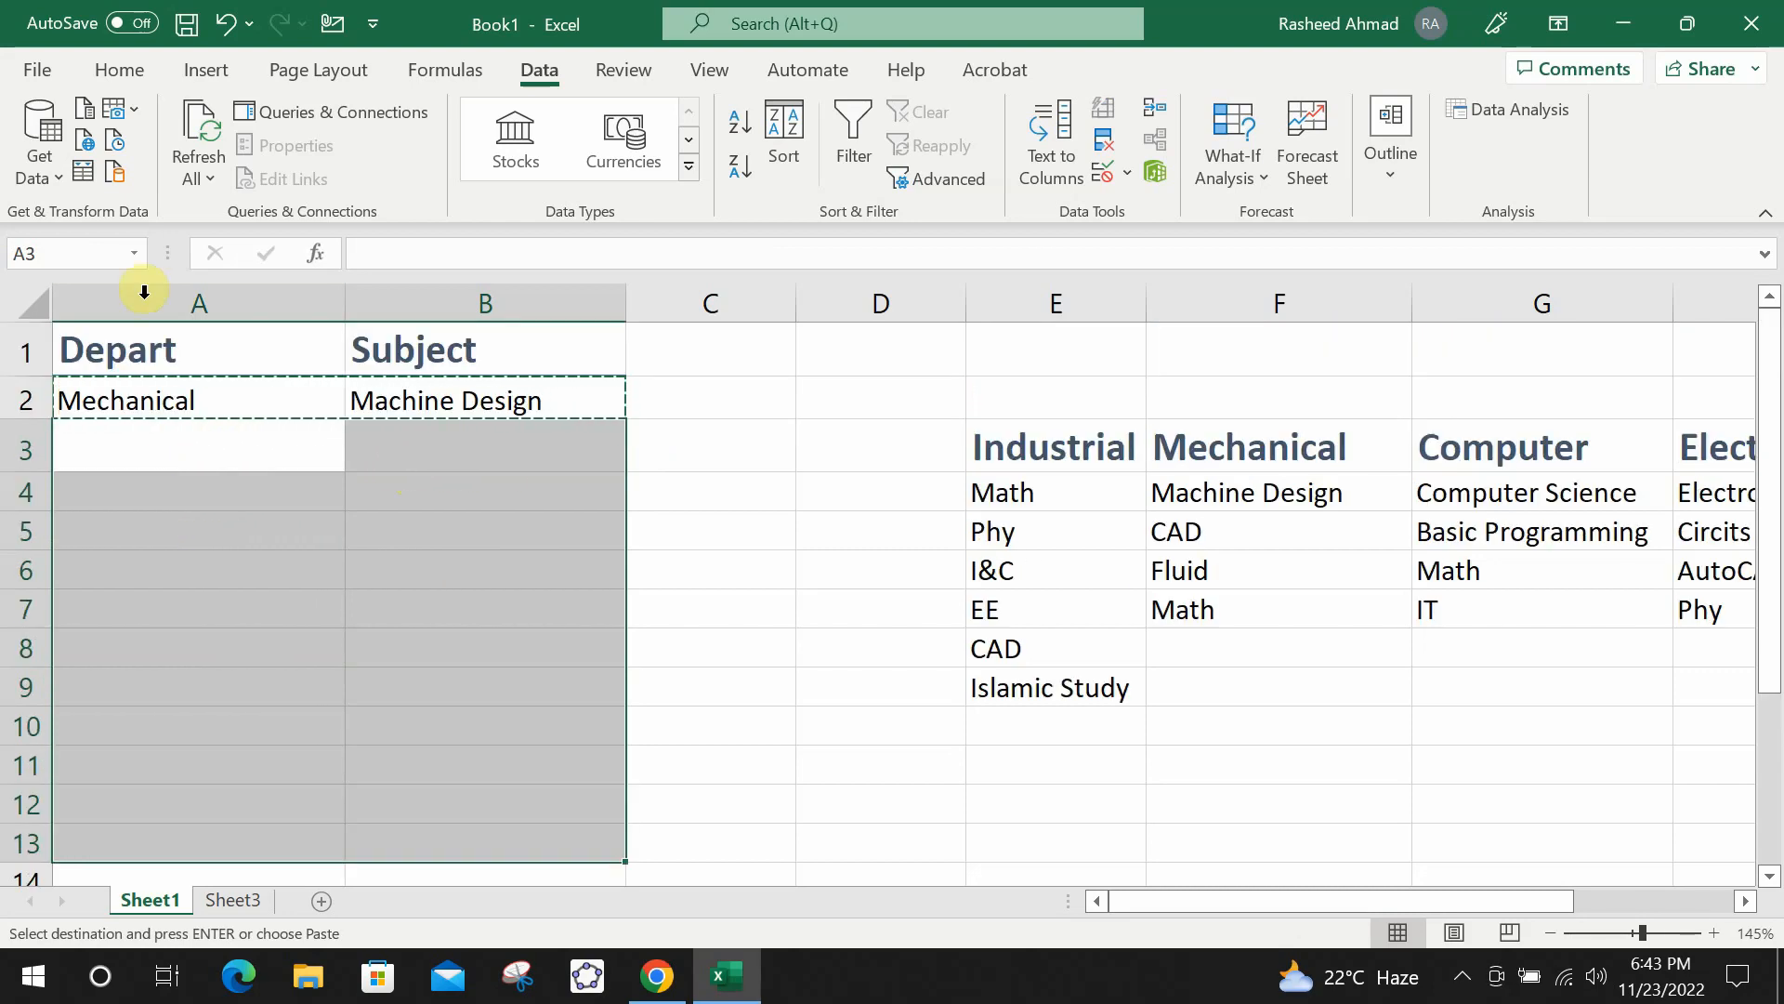
pyautogui.click(121, 72)
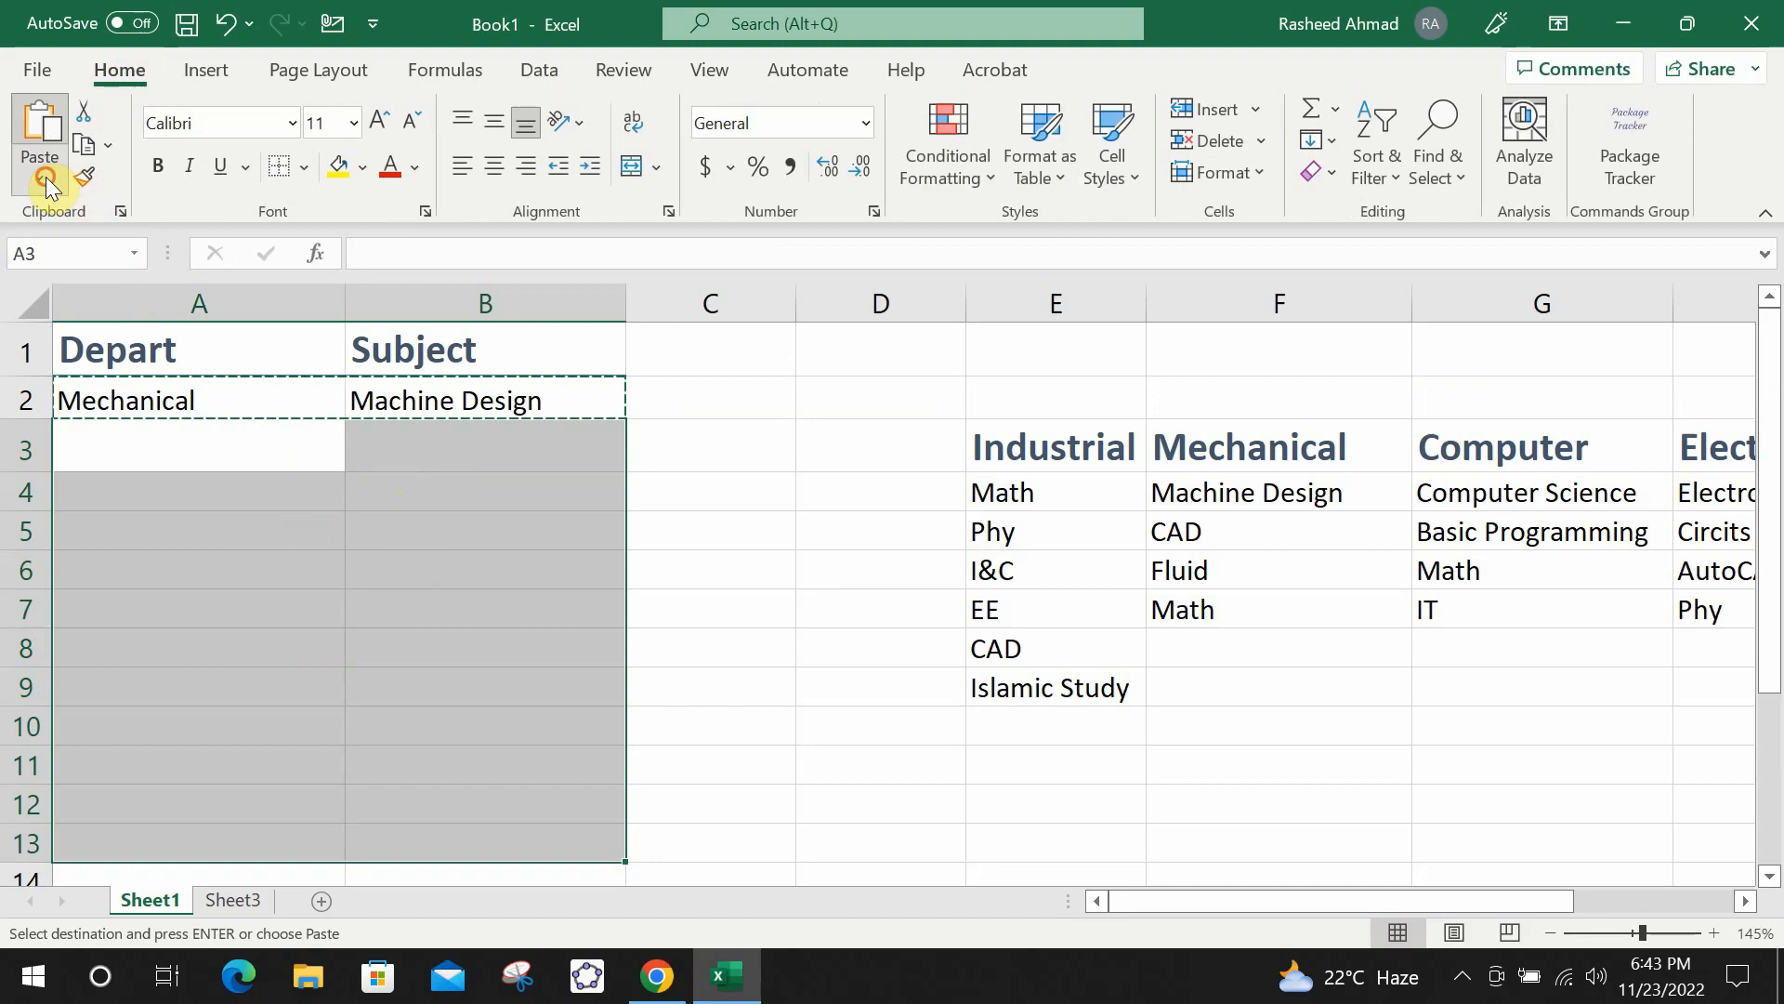
pyautogui.click(40, 177)
pyautogui.click(107, 509)
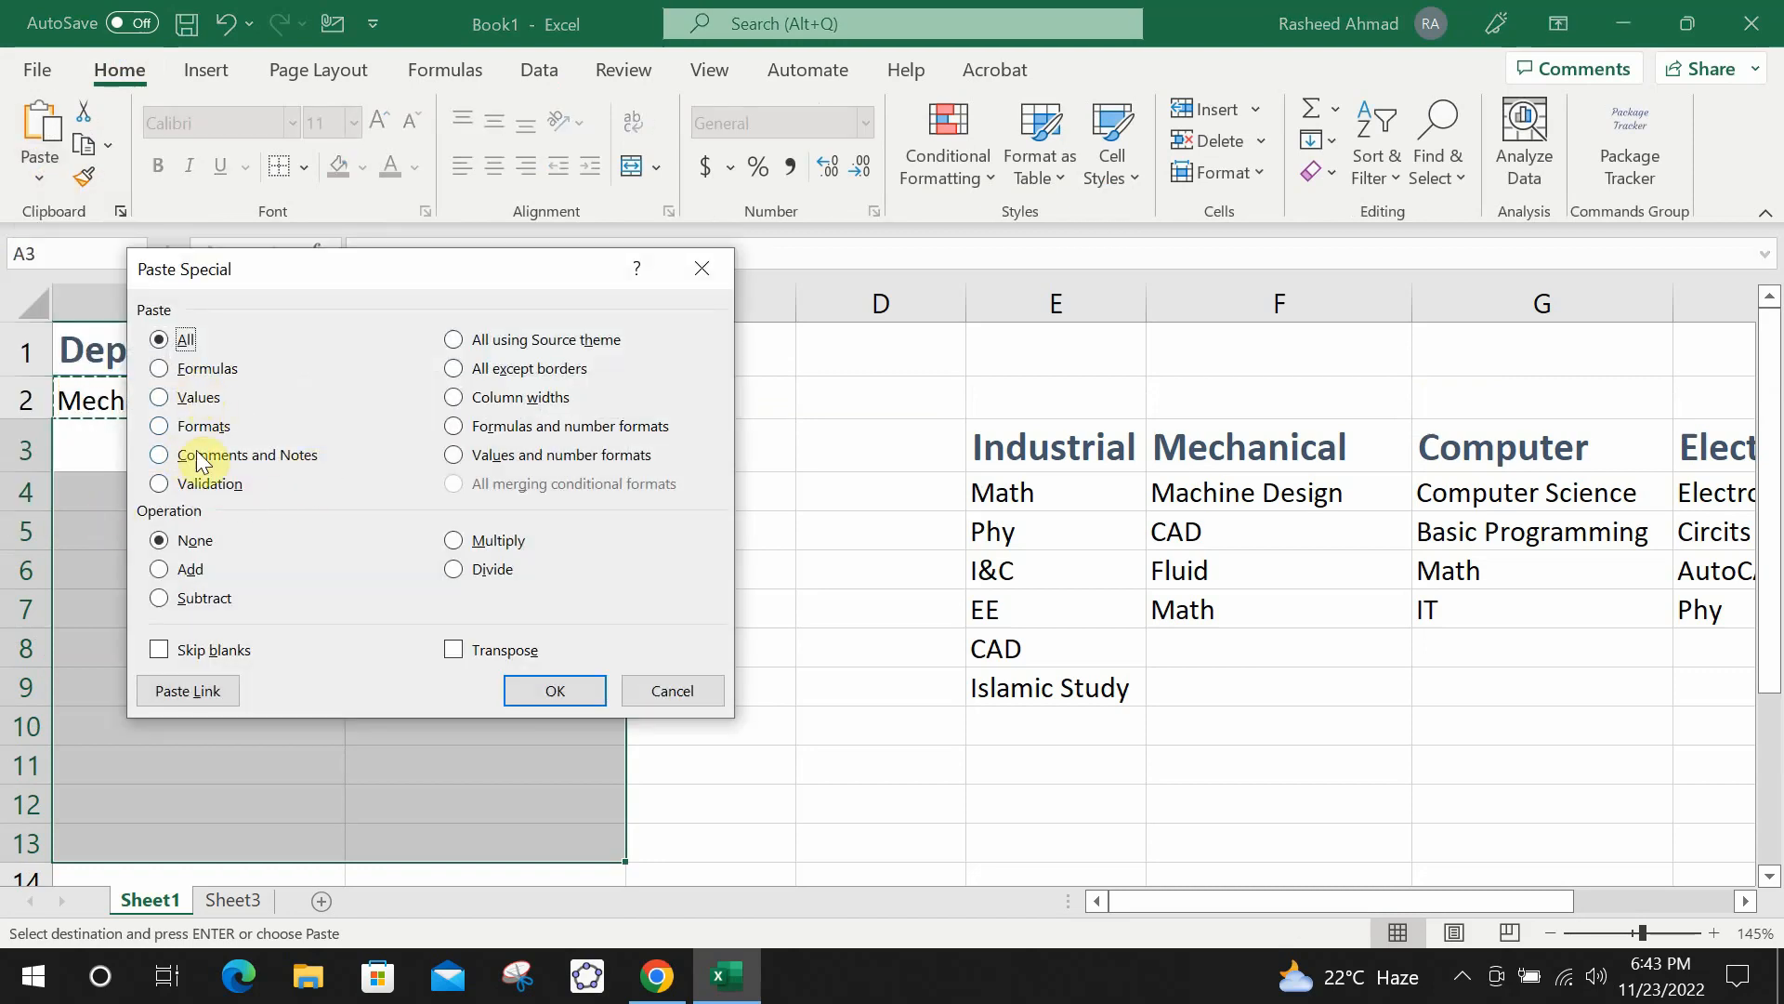
pyautogui.click(162, 485)
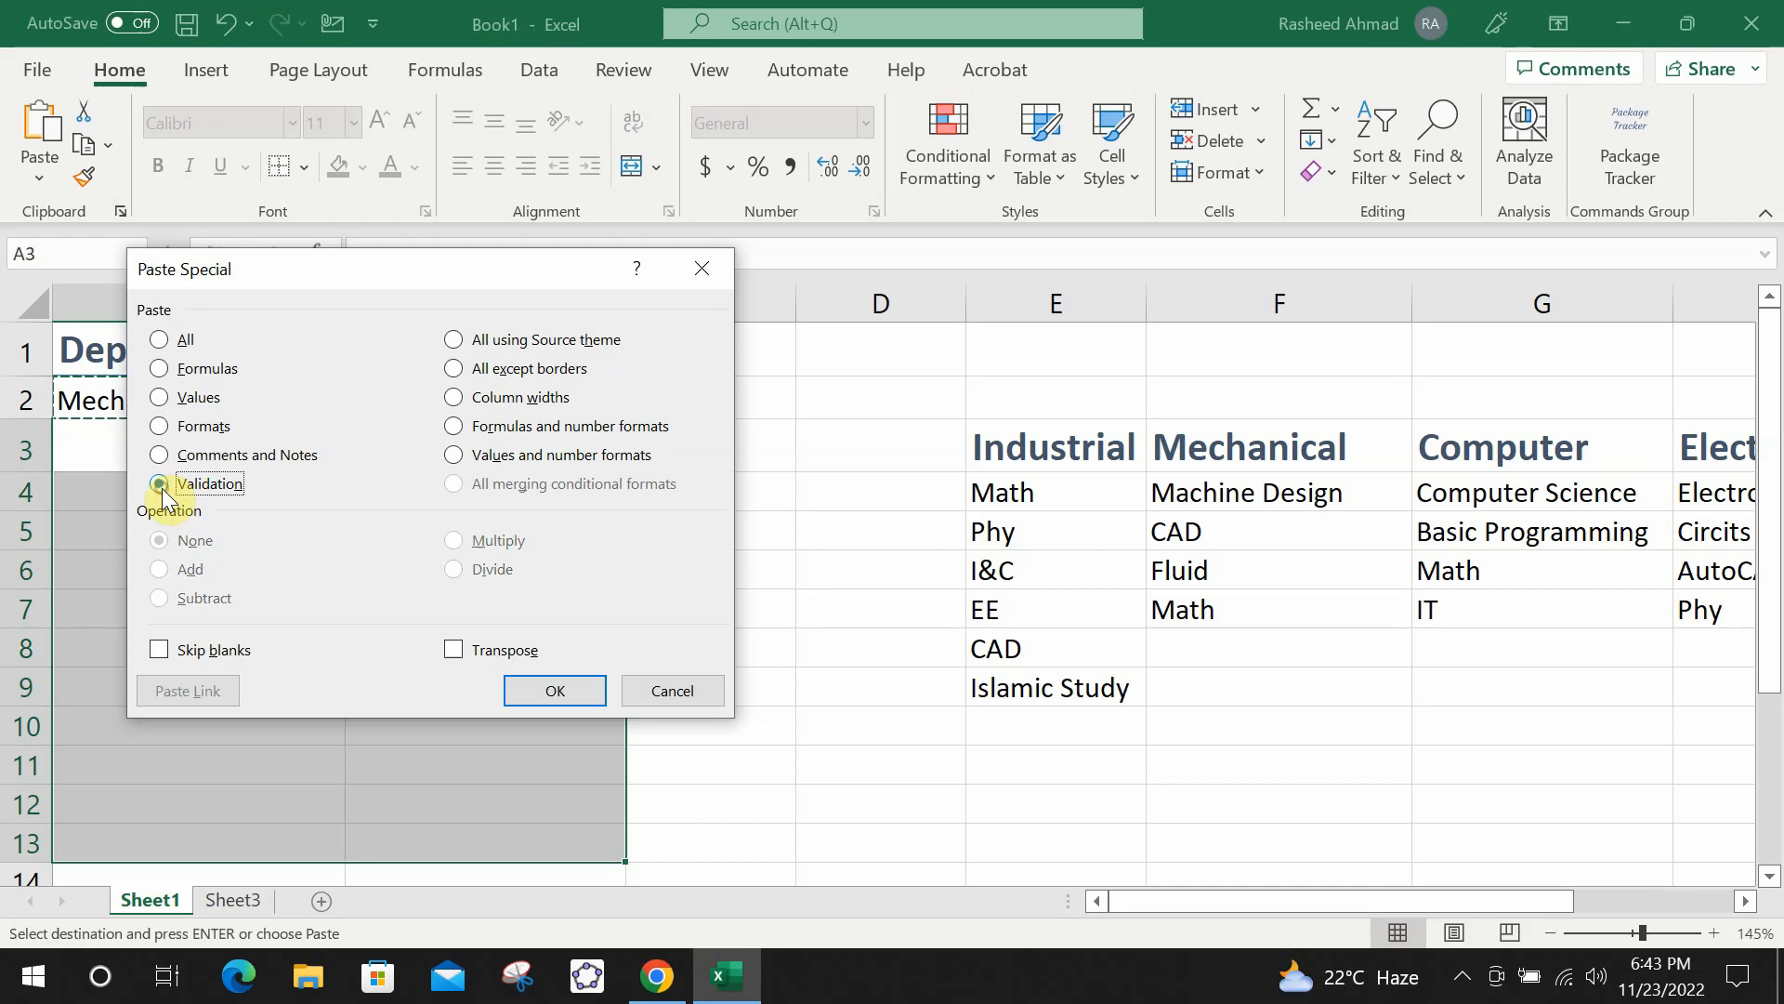
pyautogui.click(556, 689)
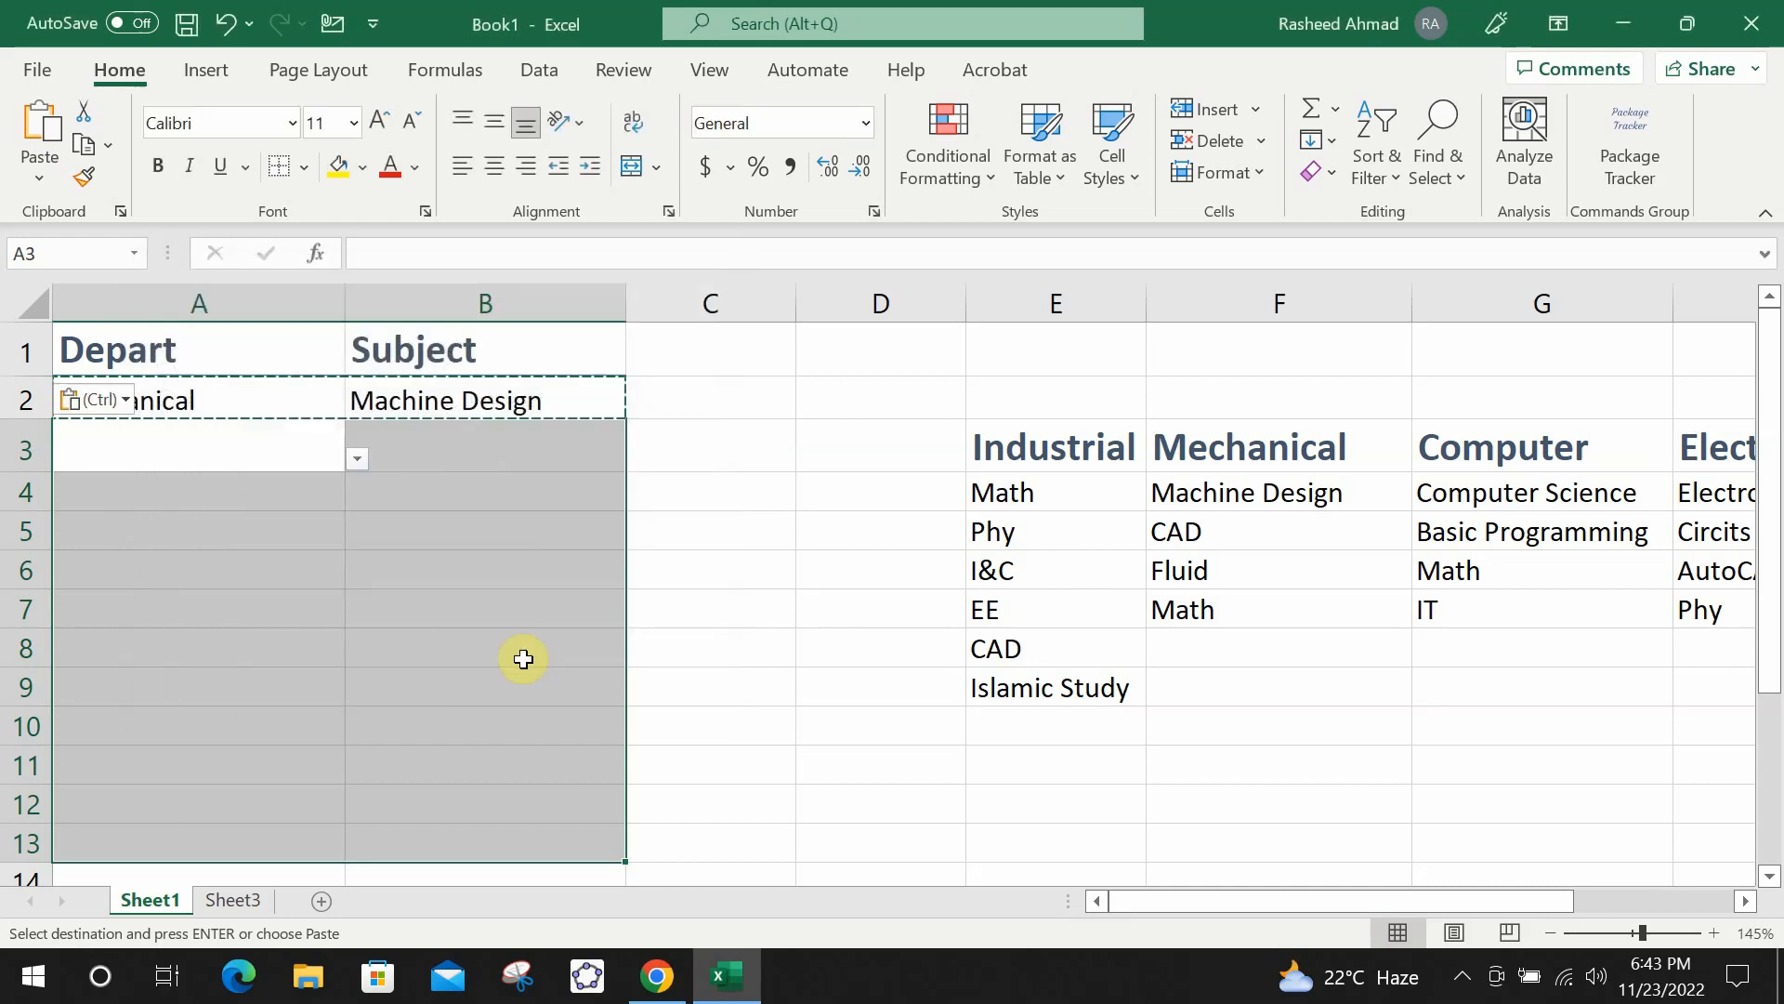
# Choose Computer as the department in A3 and Basic Programming as its subject in B3.
pyautogui.click(341, 554)
pyautogui.click(246, 460)
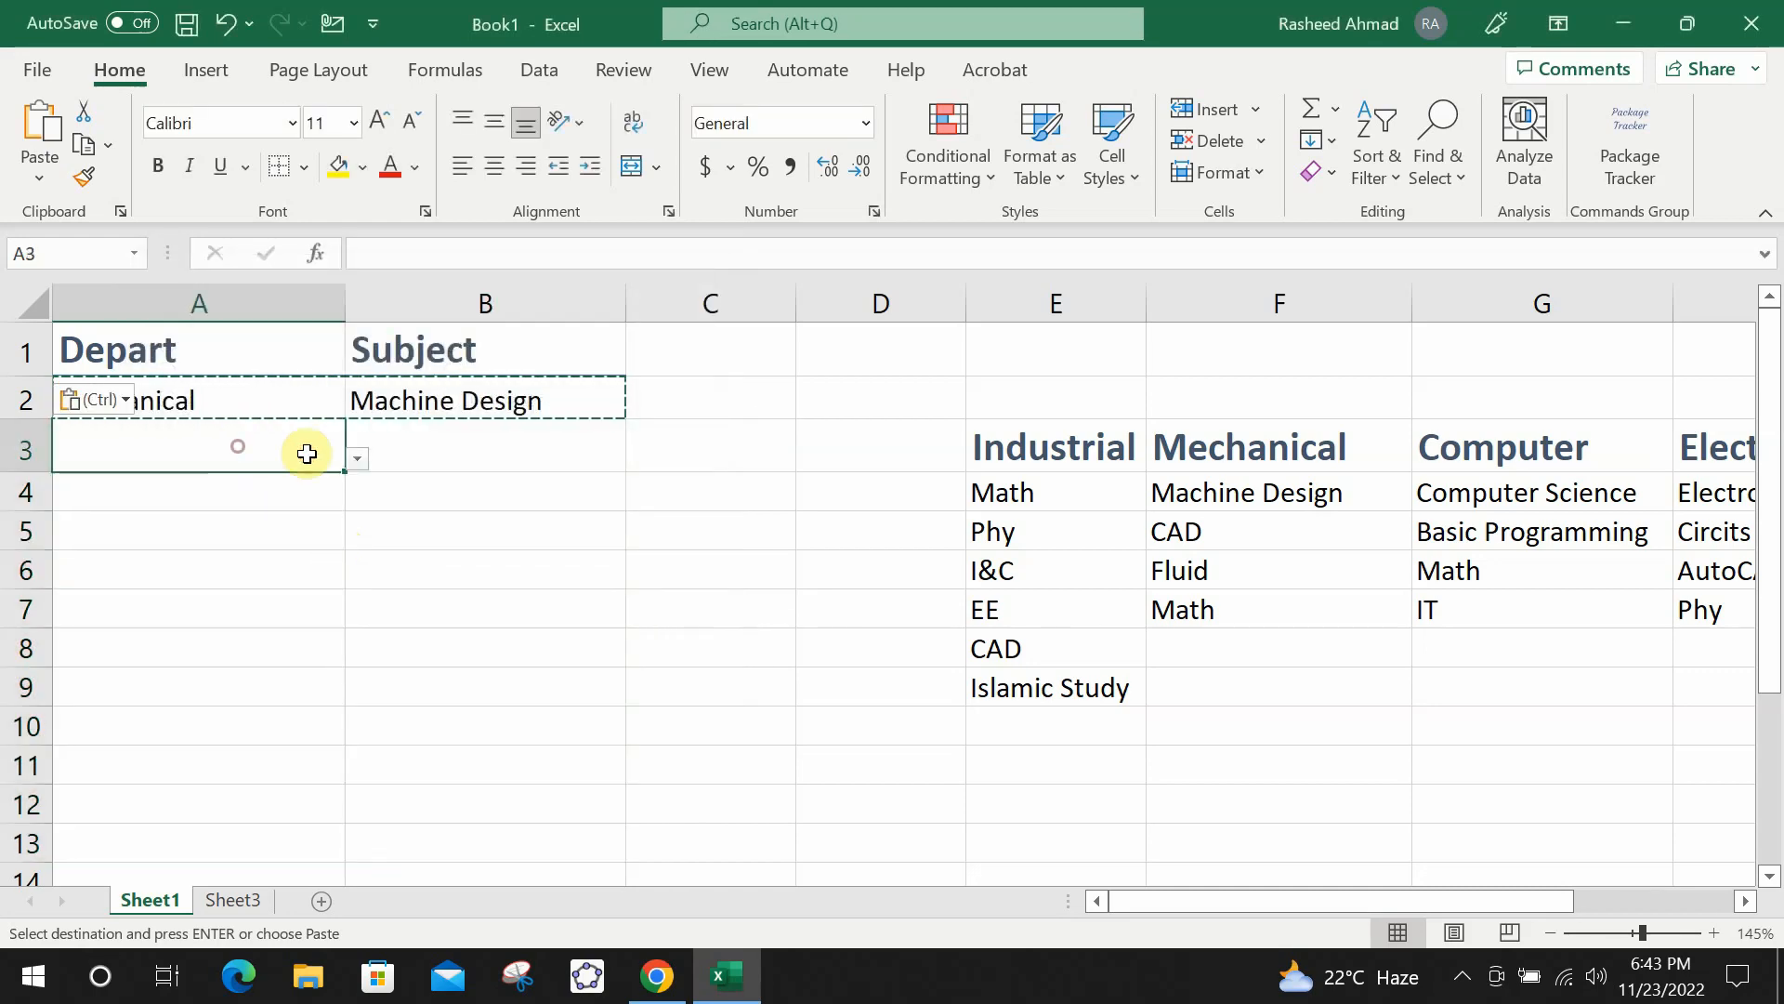
pyautogui.click(358, 460)
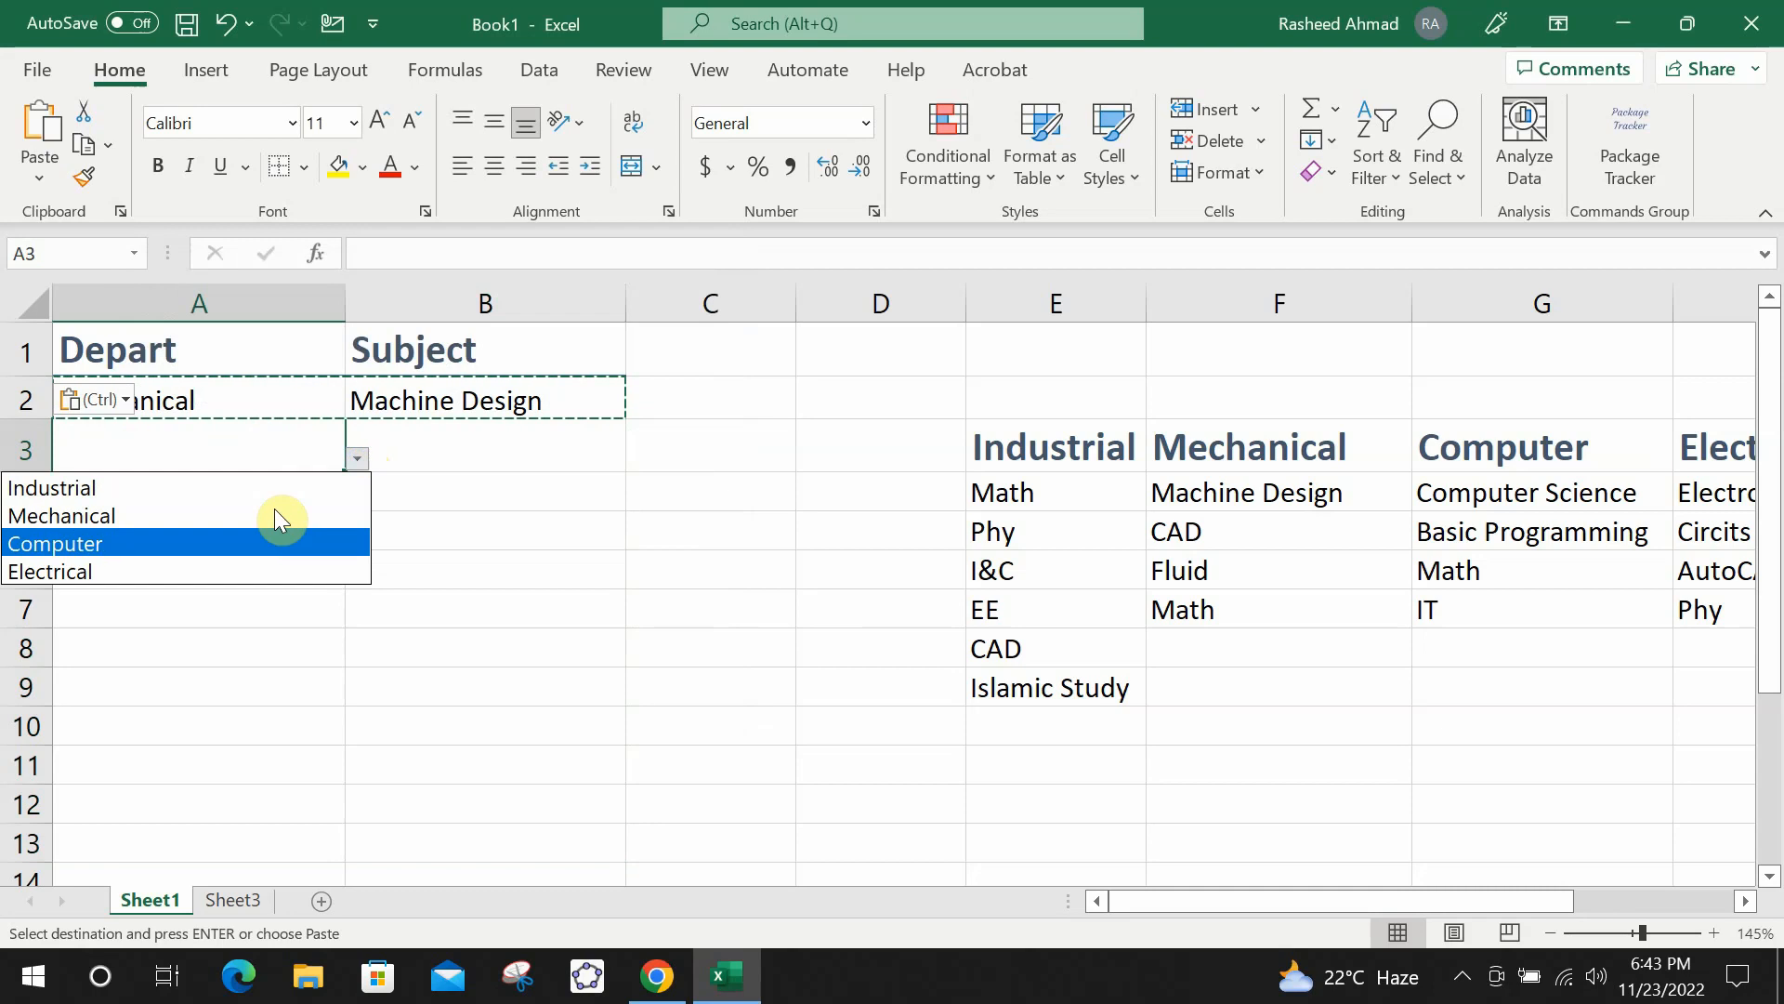
pyautogui.click(208, 542)
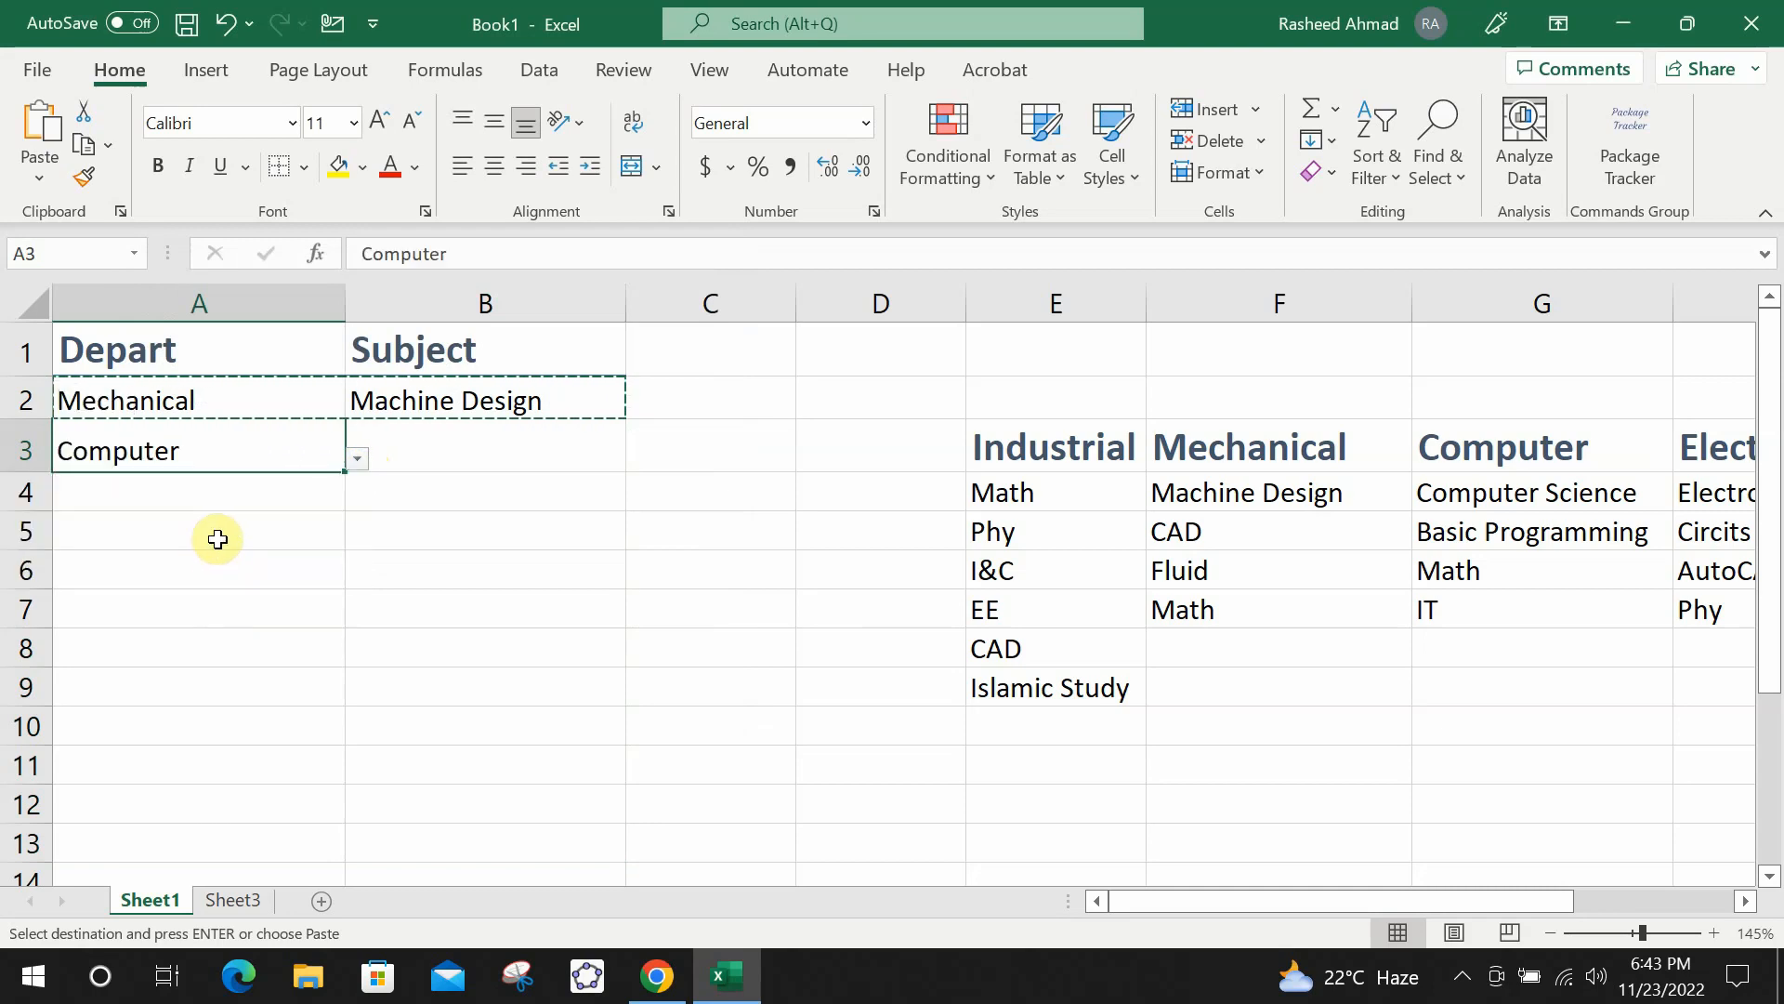
pyautogui.click(439, 457)
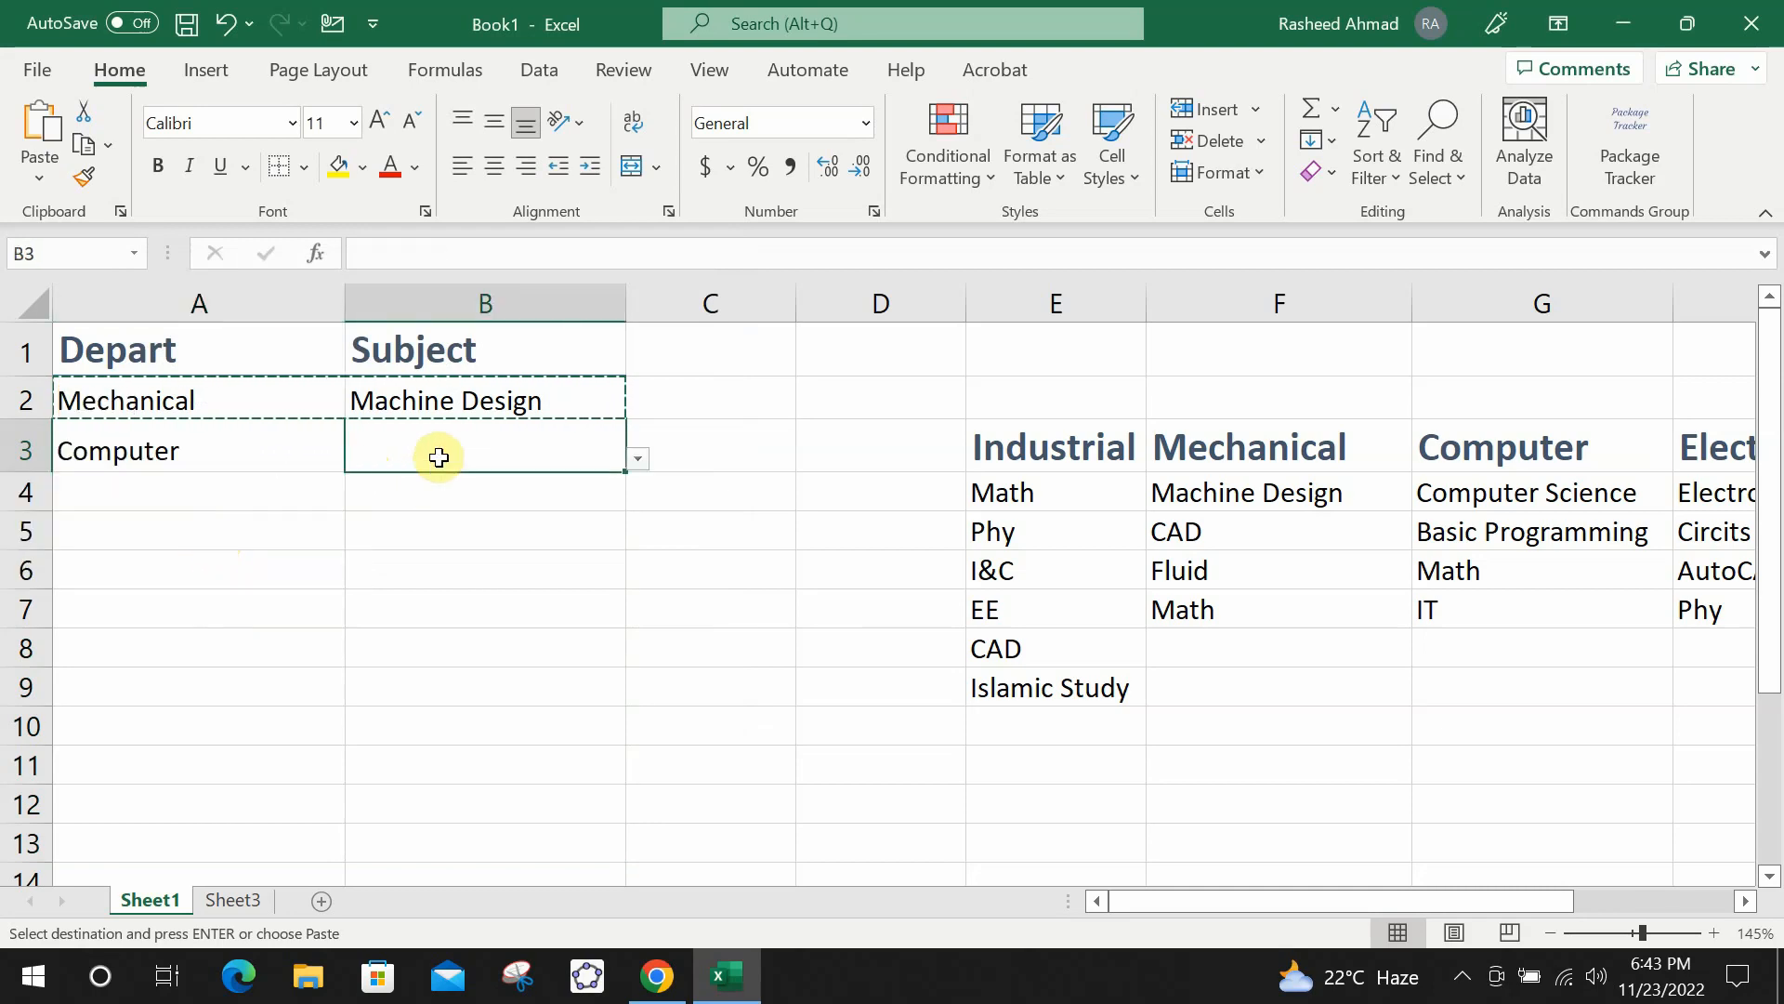
pyautogui.click(637, 459)
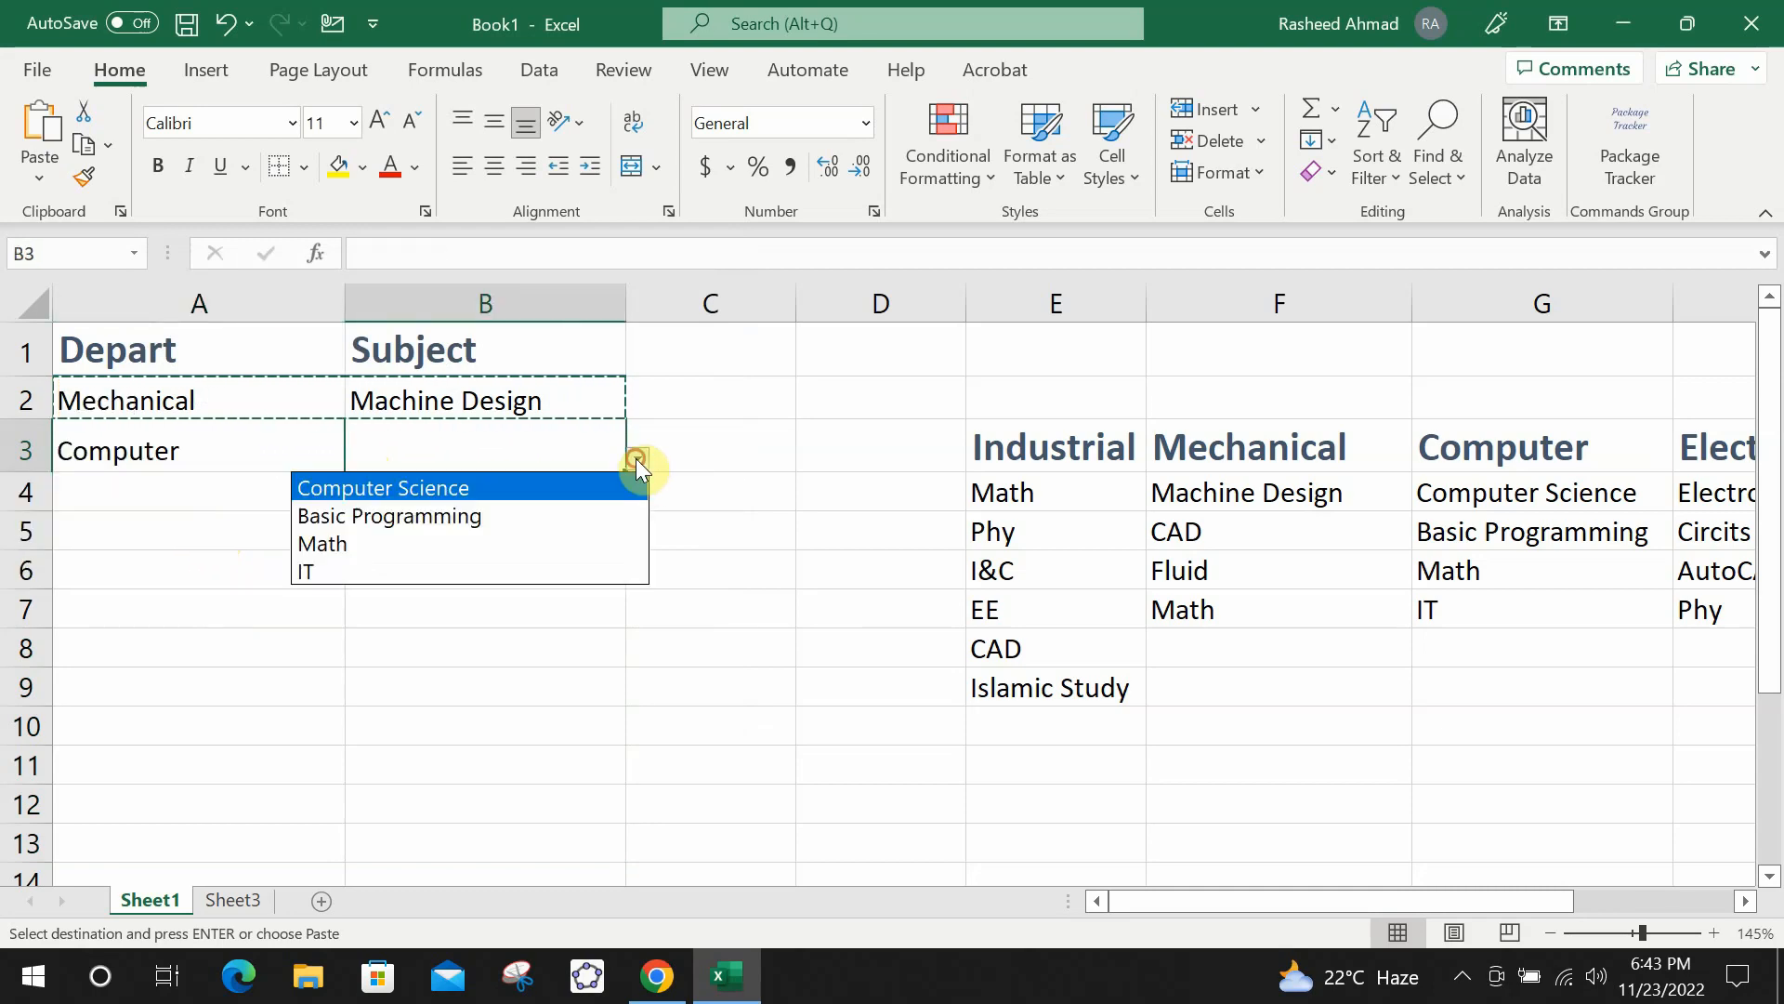
pyautogui.click(503, 516)
pyautogui.click(490, 566)
# Choose Mechanical as the department in A4 and open the subject list in B4.
pyautogui.click(299, 494)
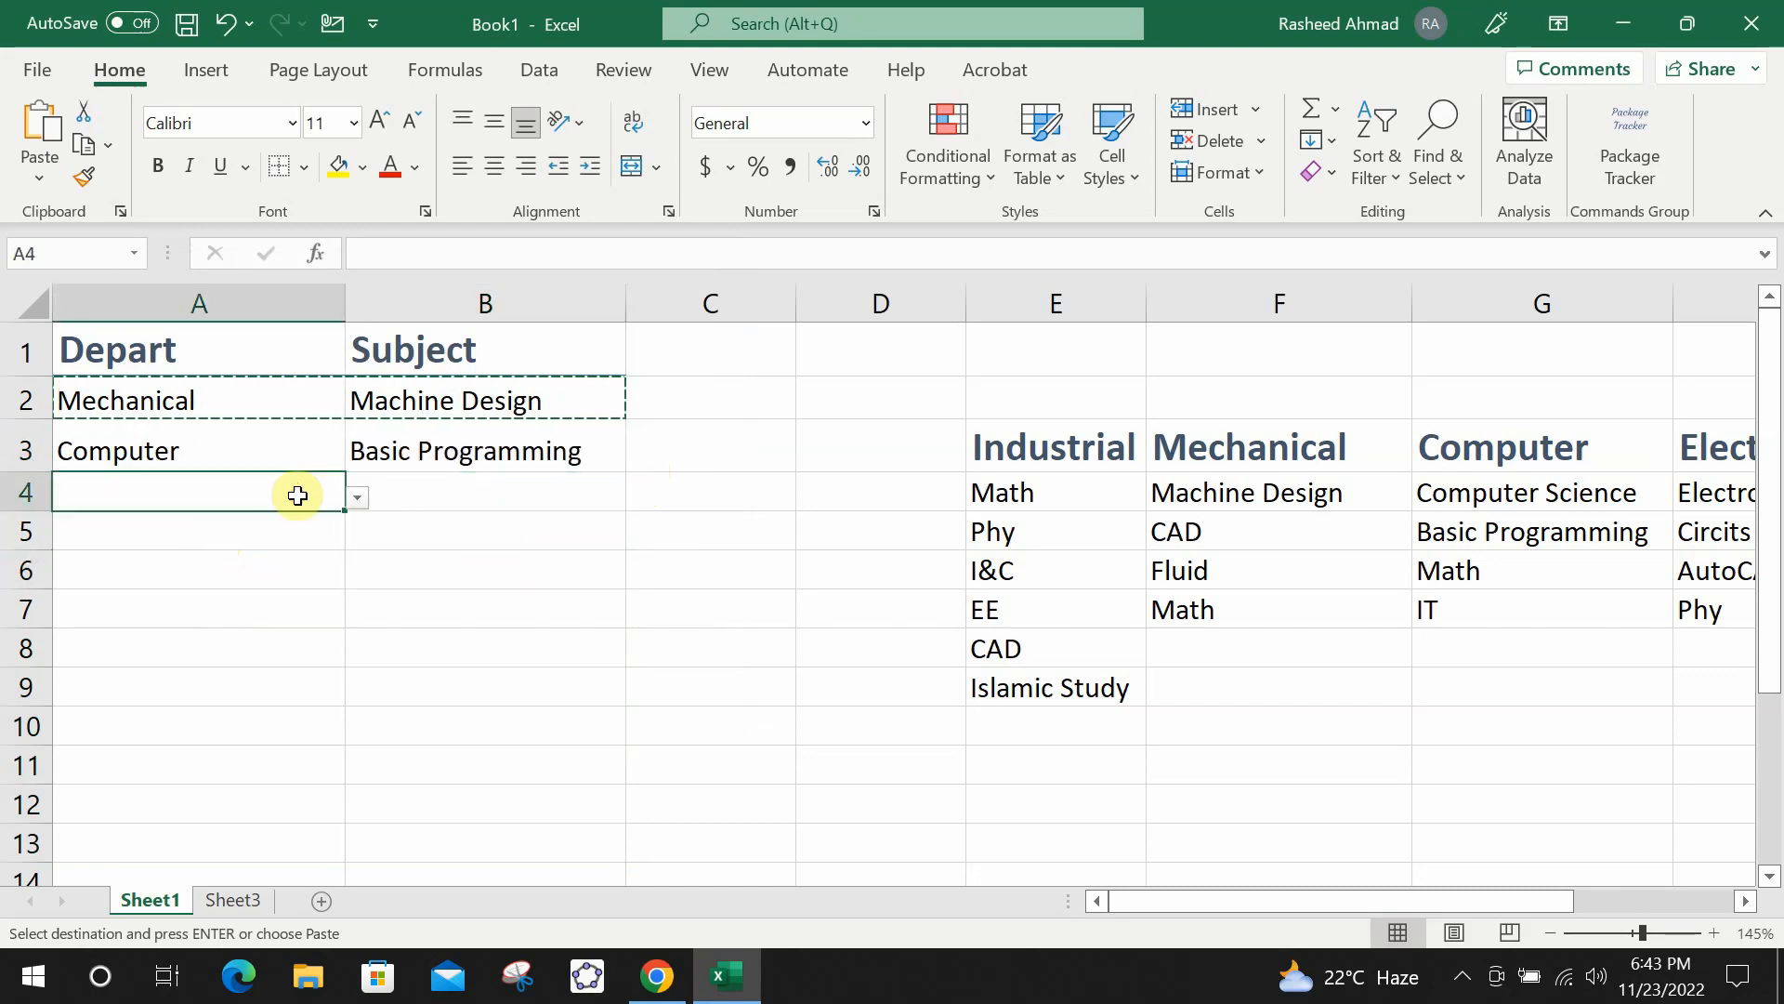
pyautogui.click(355, 493)
pyautogui.click(266, 548)
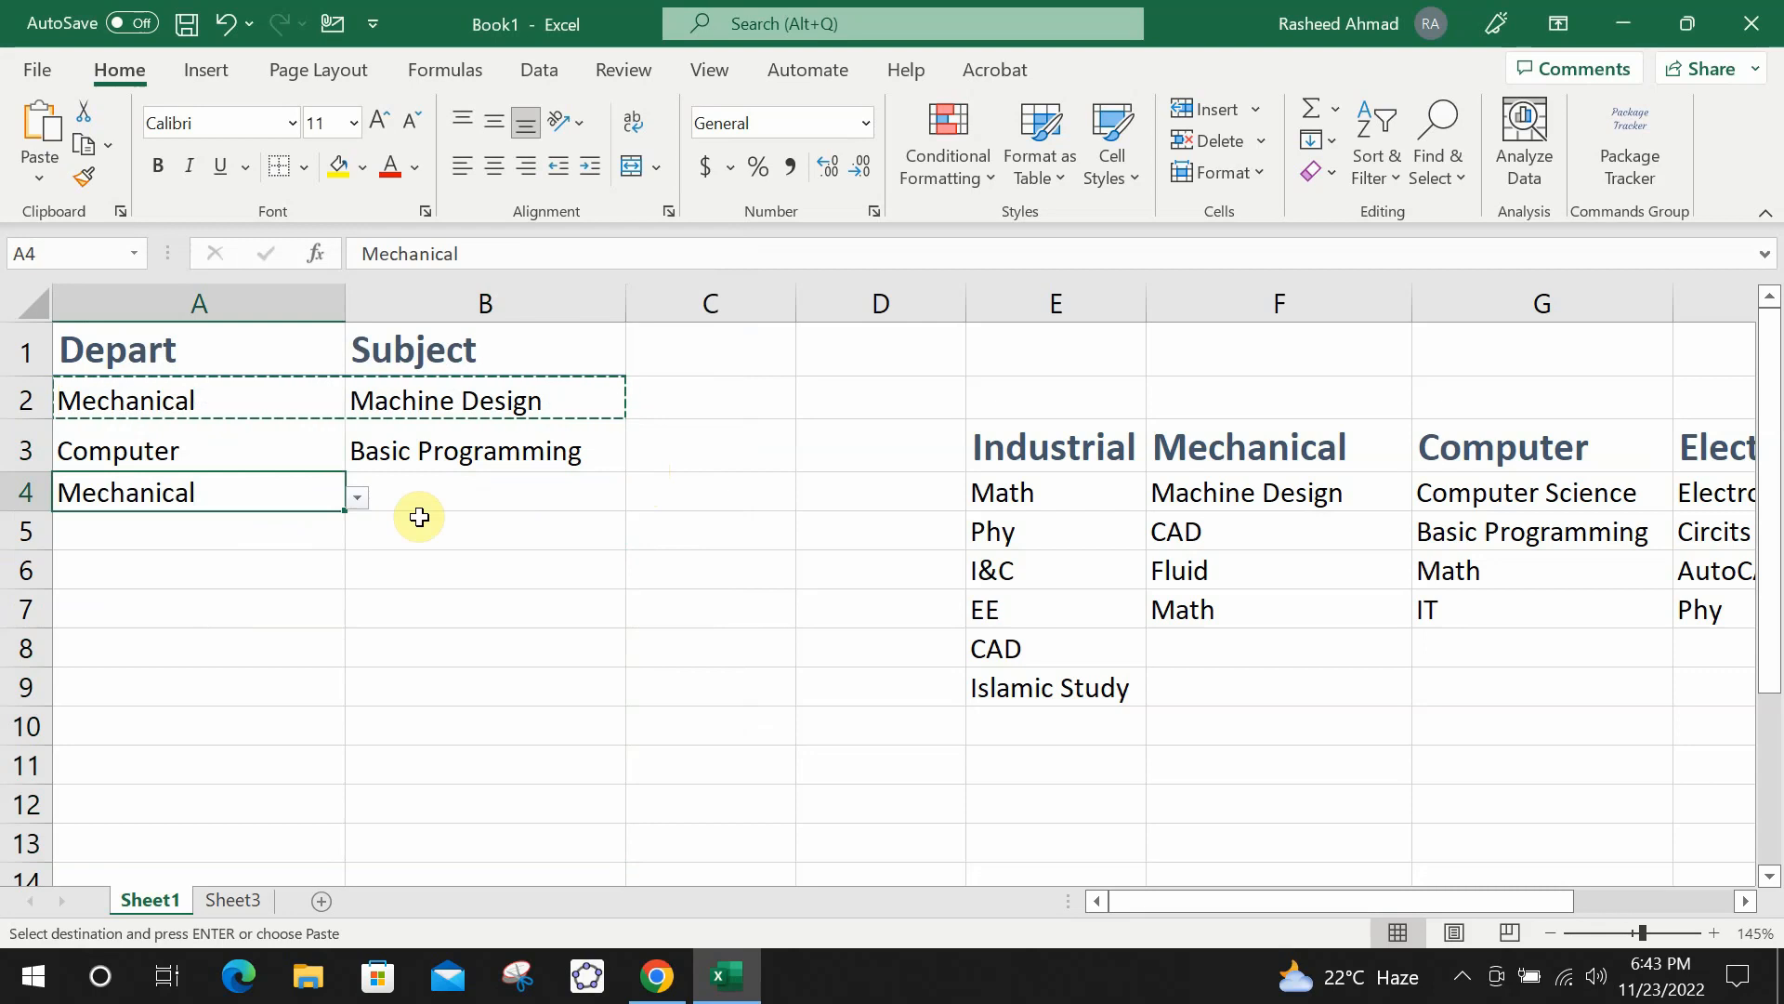
pyautogui.click(459, 494)
pyautogui.click(636, 499)
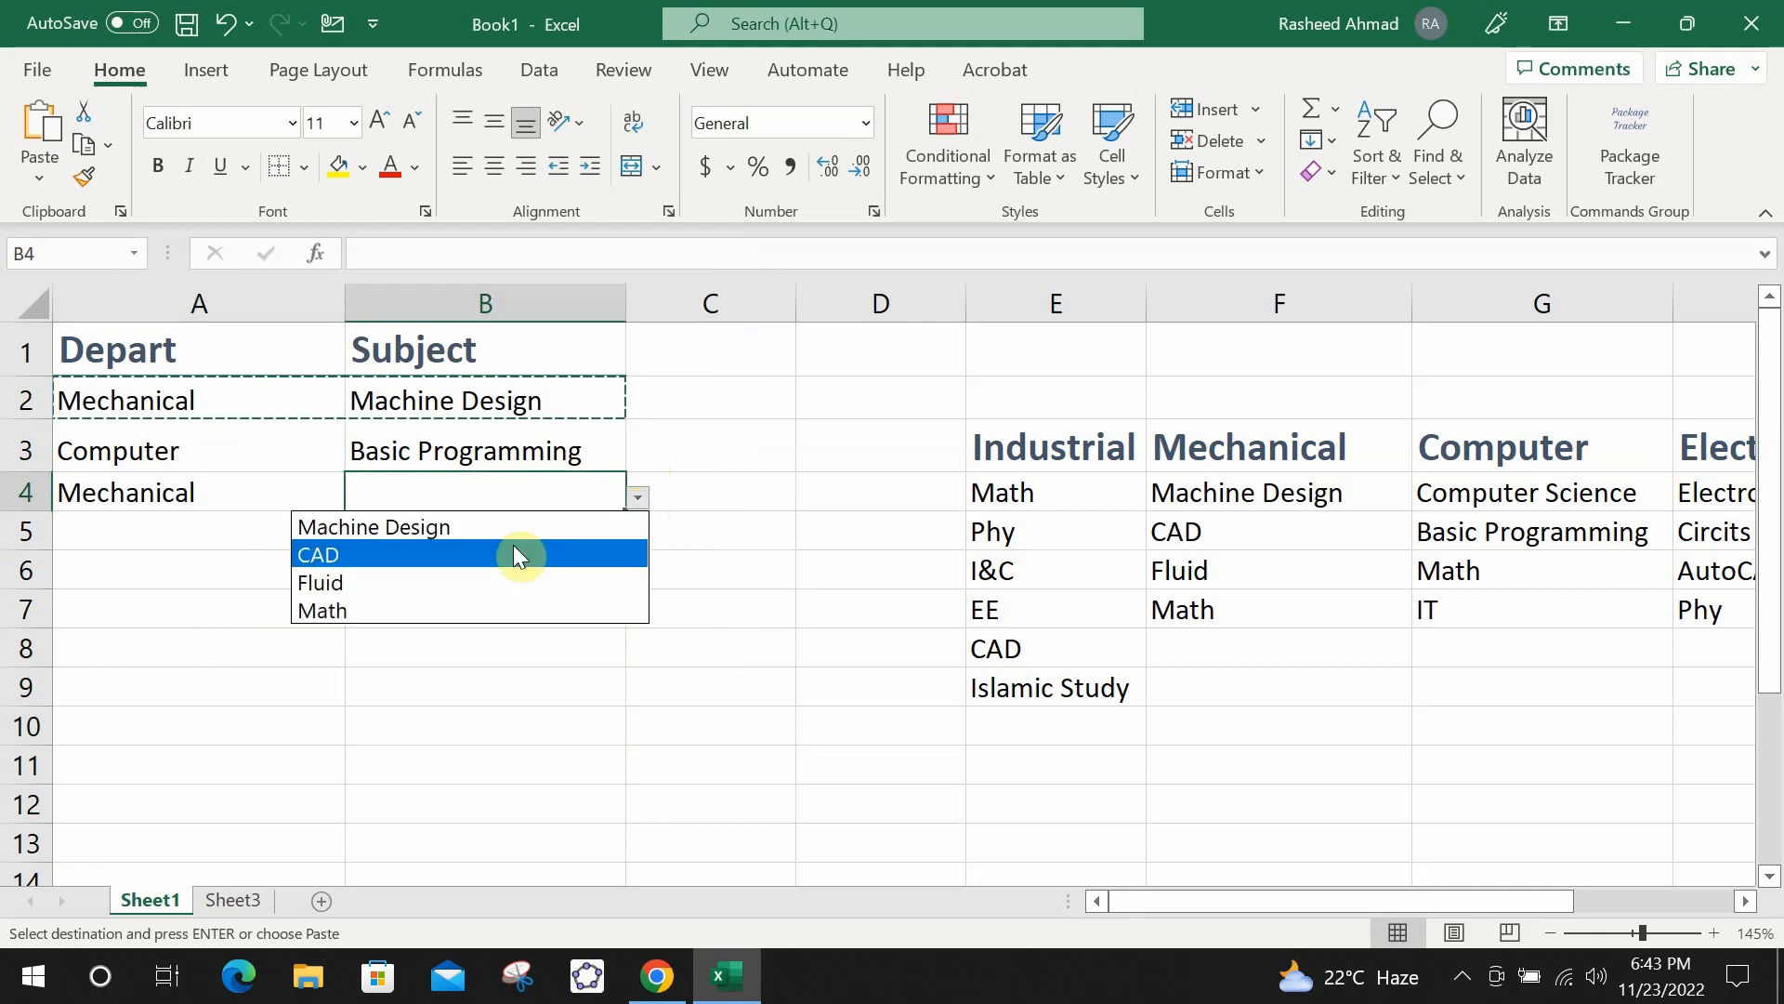